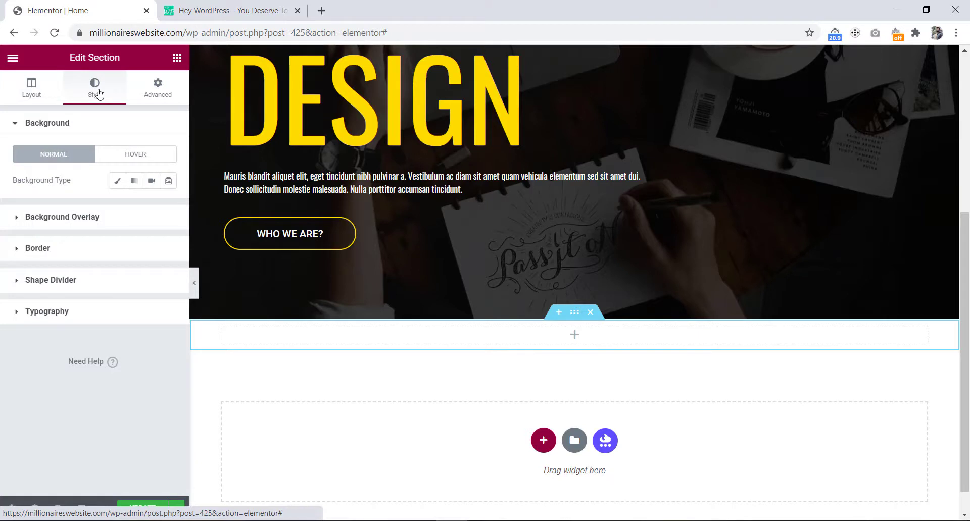
Give the empty section below the hero a classic background in the global yellow color.
{"action": "left_click", "coordinate": [116, 181]}
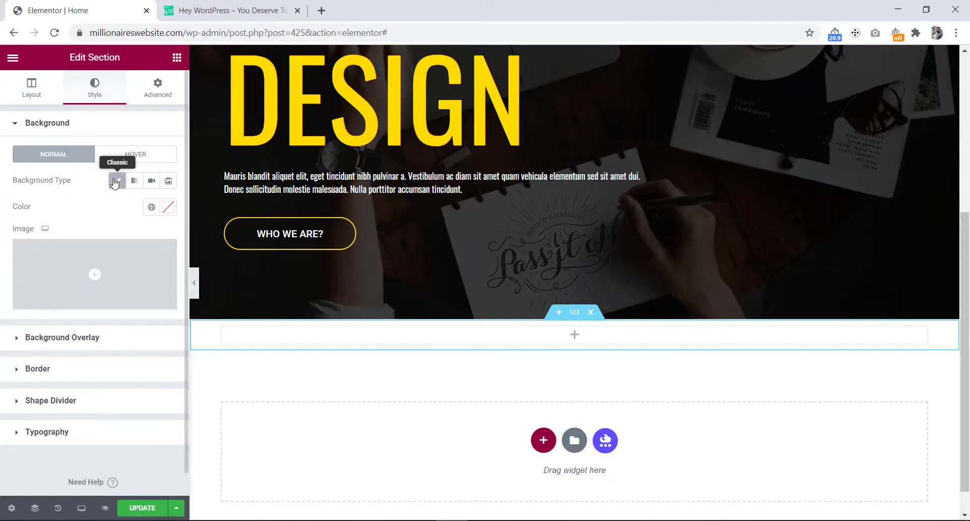
{"action": "left_click", "coordinate": [150, 209]}
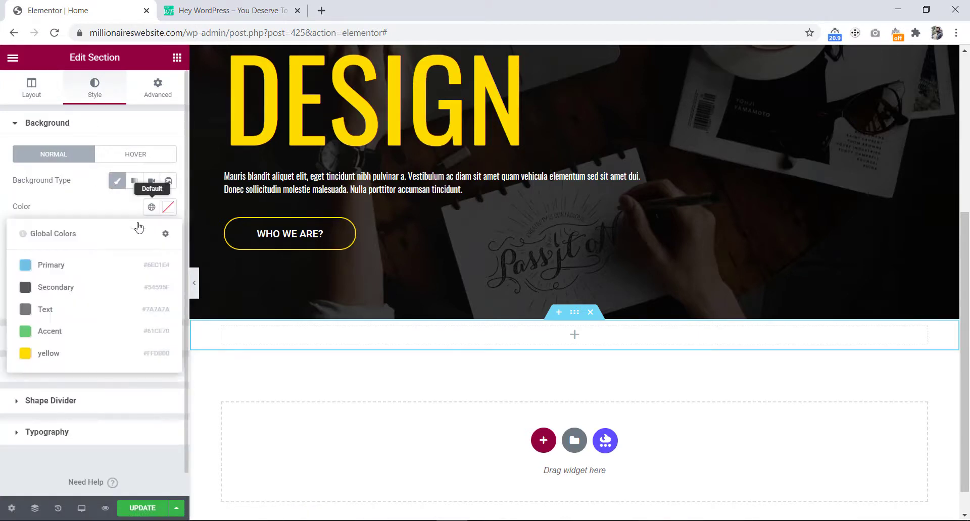
{"action": "left_click", "coordinate": [72, 362]}
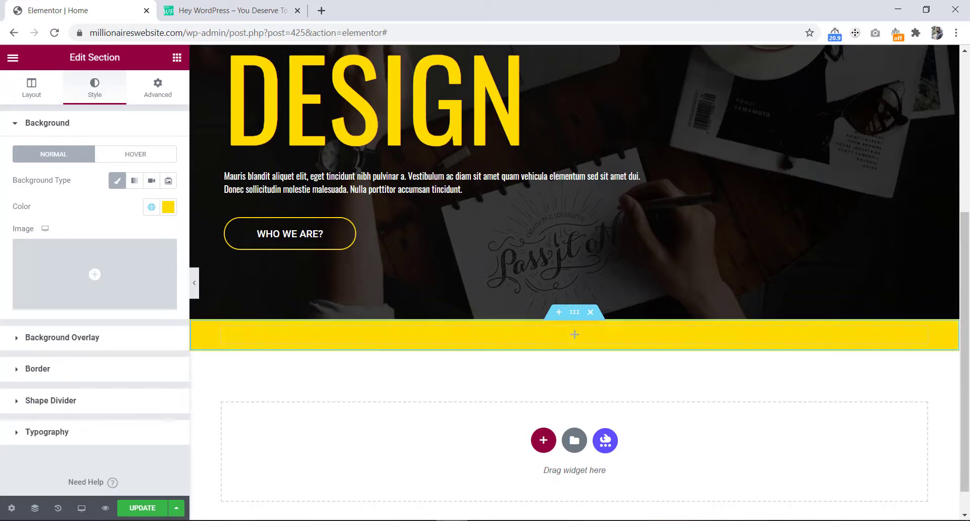
Switch to the Photoshop mockup and measure the spacing above and below the quote text in the yellow band.
{"action": "left_click", "coordinate": [327, 520]}
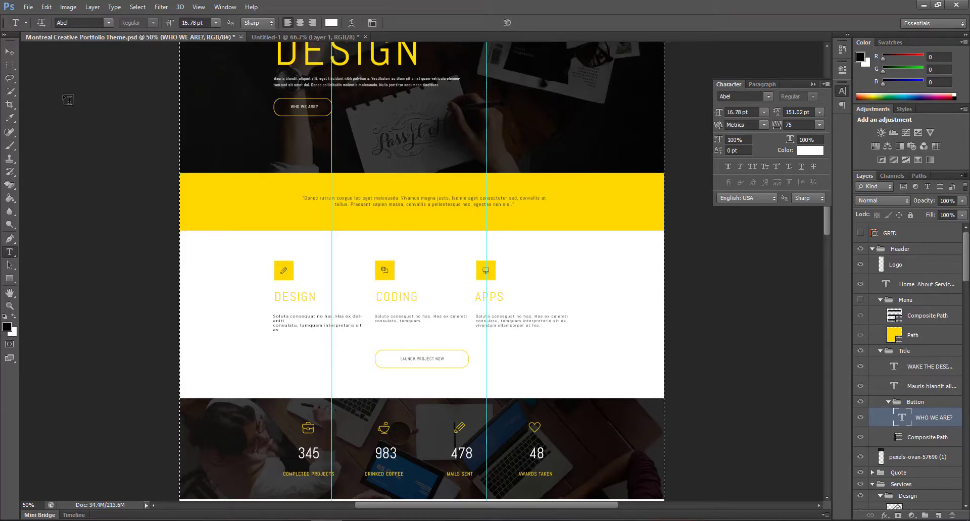
{"action": "left_click", "coordinate": [8, 67]}
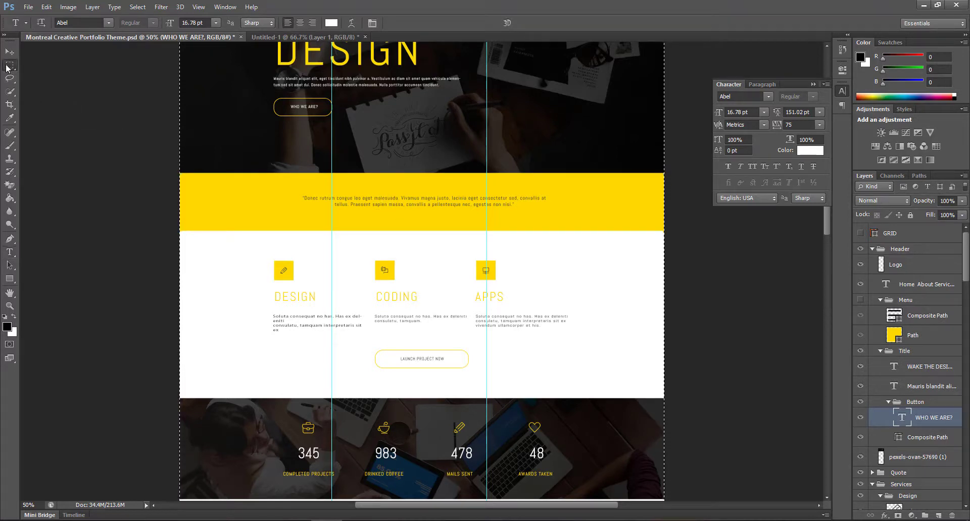
{"action": "left_click", "coordinate": [373, 204]}
{"action": "left_click_drag", "start_coordinate": [342, 173], "coordinate": [420, 195]}
{"action": "left_click_drag", "start_coordinate": [363, 207], "coordinate": [438, 230]}
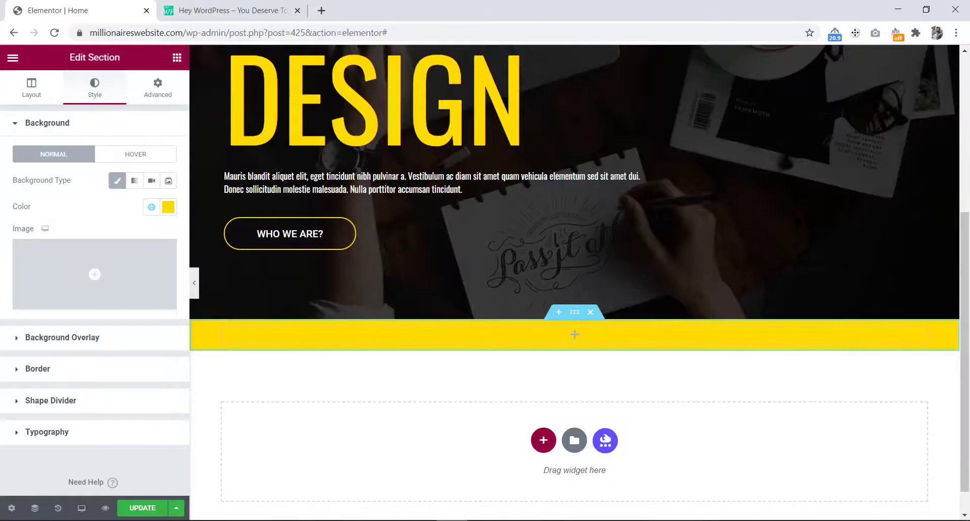
In Elementor, unlink the yellow section's padding values and set the top and bottom padding to 90 px each.
{"action": "left_click", "coordinate": [156, 96]}
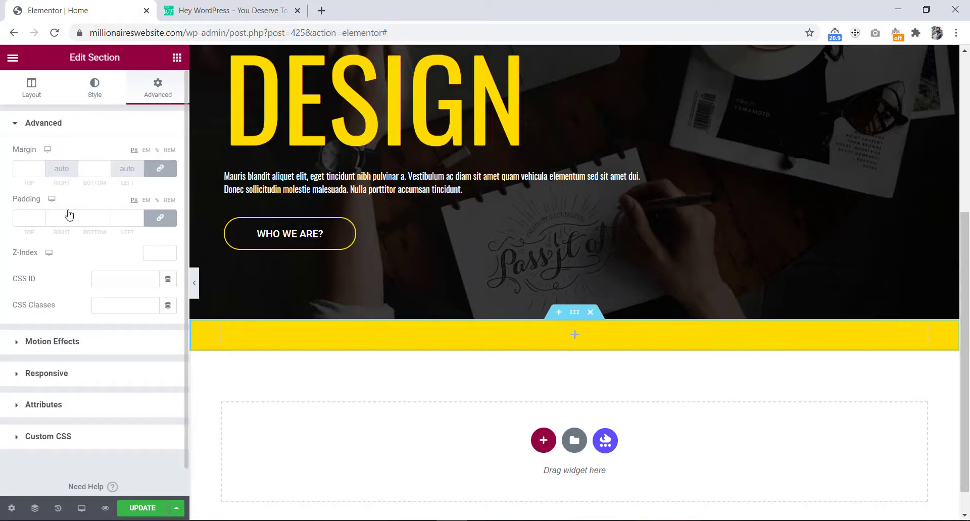
{"action": "left_click", "coordinate": [160, 220]}
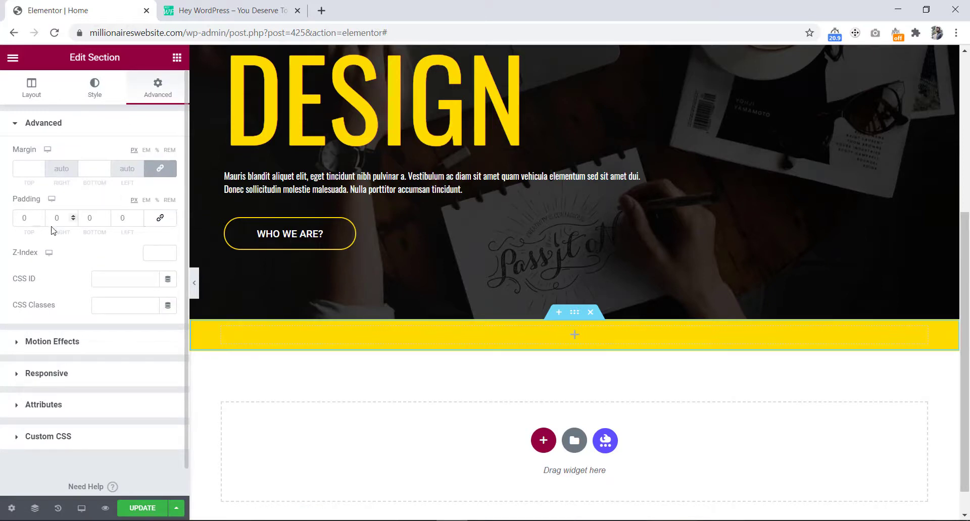
{"action": "left_click", "coordinate": [20, 217]}
{"action": "type", "text": "100"}
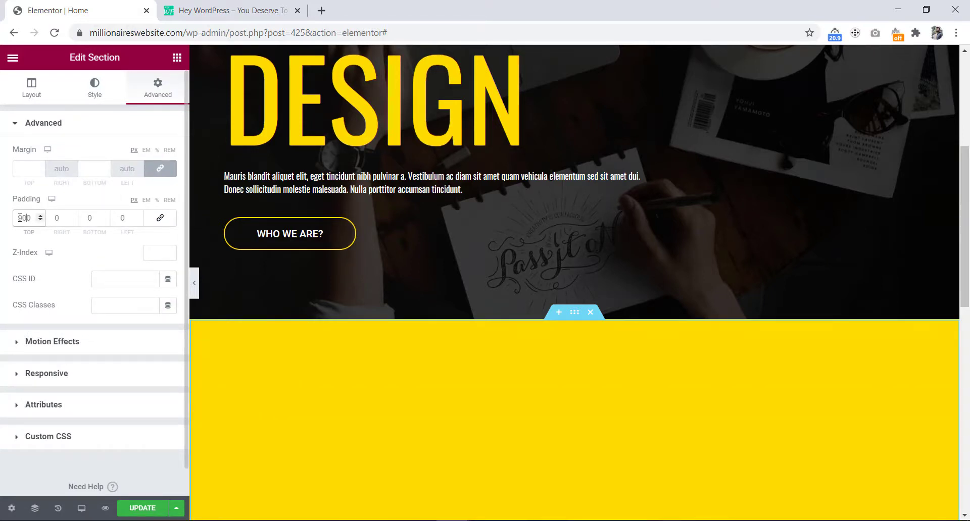
{"action": "key", "text": "BackSpace"}
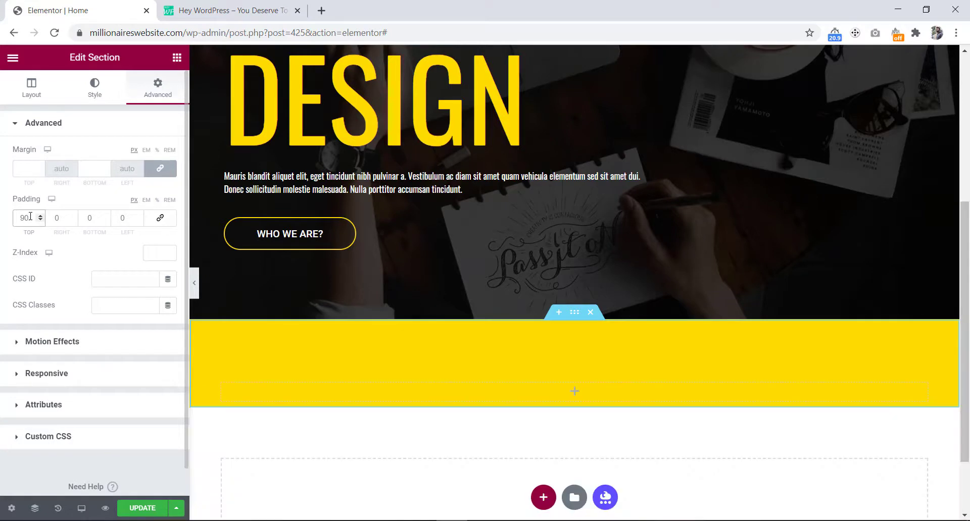
{"action": "left_click", "coordinate": [88, 218]}
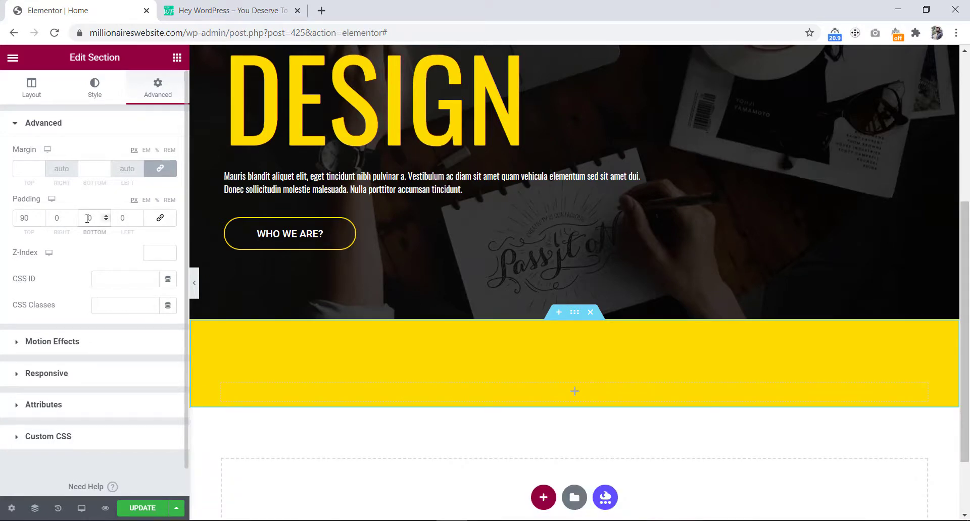
{"action": "type", "text": "0"}
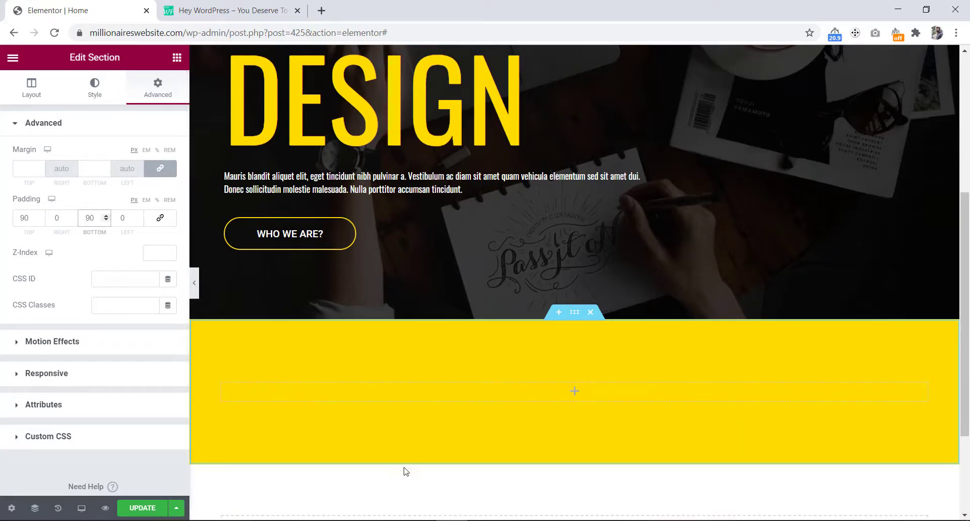
Switch to the Photoshop mockup and copy the full quote text from the yellow band.
{"action": "left_click", "coordinate": [327, 520]}
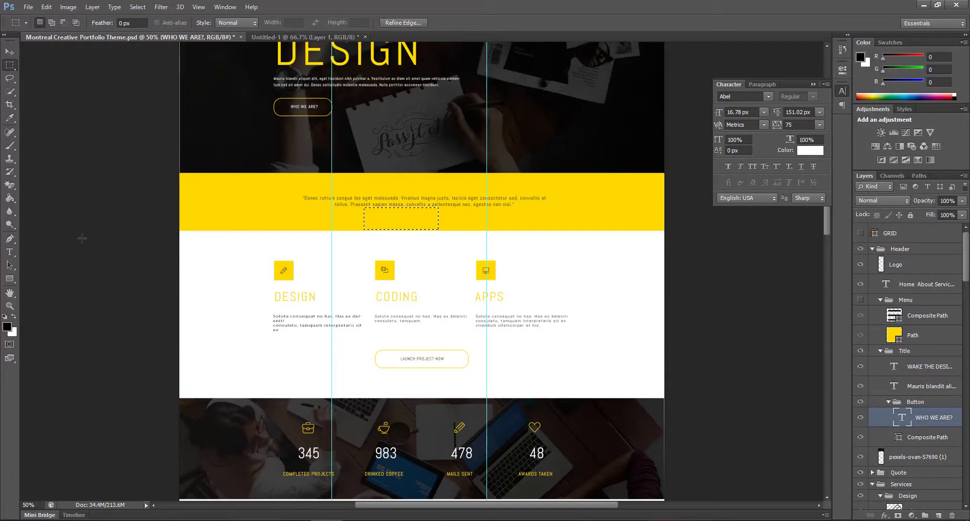
{"action": "left_click", "coordinate": [4, 253]}
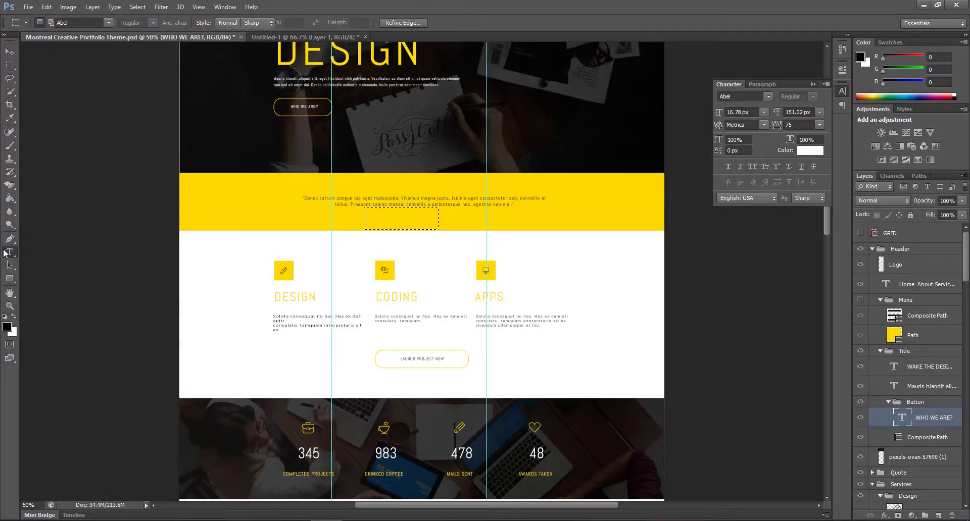
{"action": "left_click", "coordinate": [377, 198]}
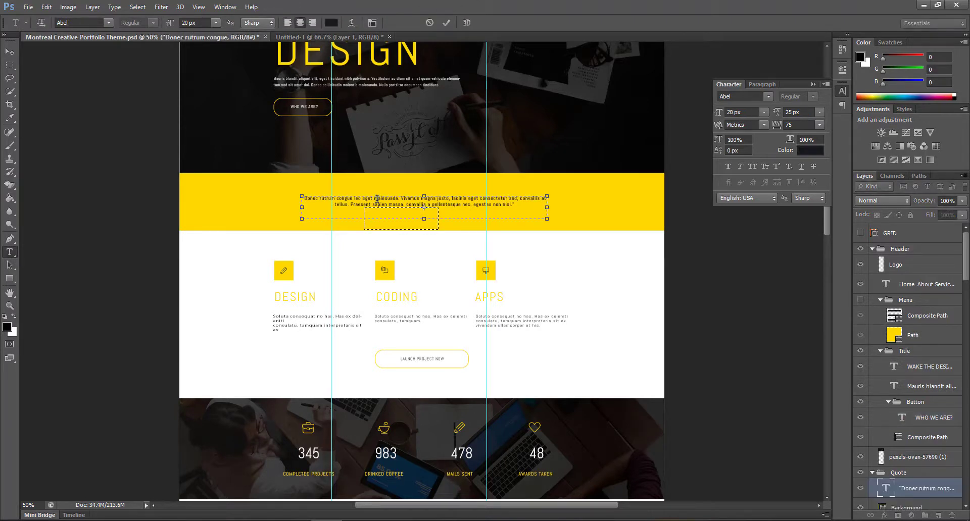
{"action": "key", "text": "ctrl+a"}
{"action": "key", "text": "ctrl+c"}
Return to Elementor in Chrome and add a center-aligned Text Editor widget containing the copied quote to the yellow section.
{"action": "left_click", "coordinate": [449, 520]}
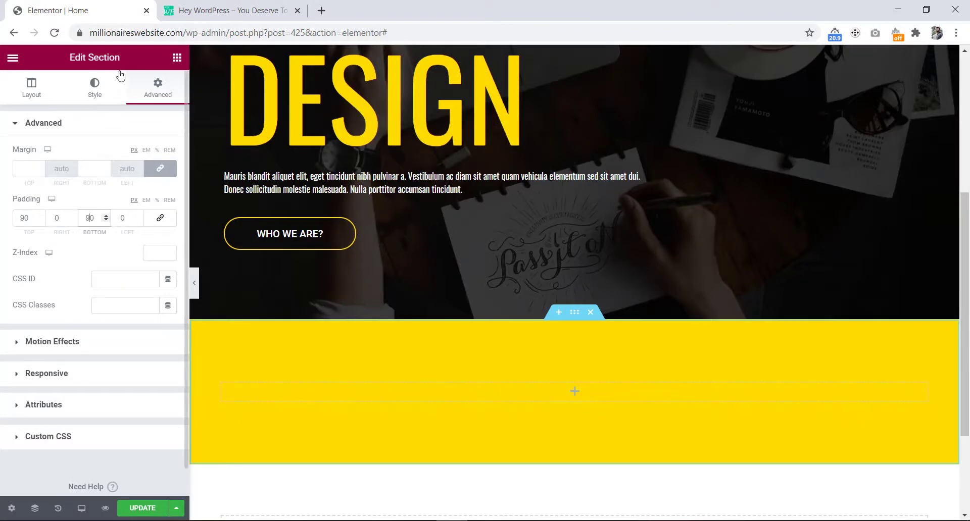
{"action": "left_click", "coordinate": [177, 57]}
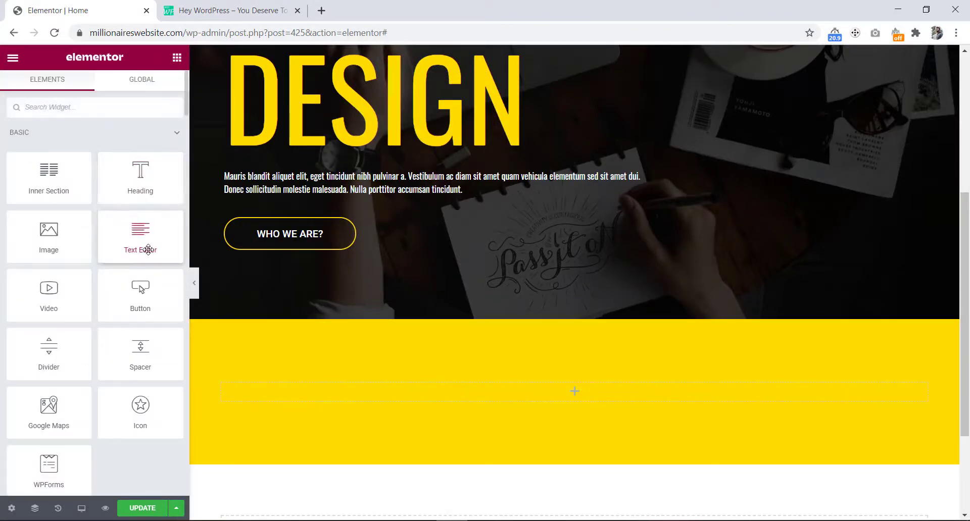
{"action": "left_click_drag", "start_coordinate": [148, 249], "coordinate": [395, 394]}
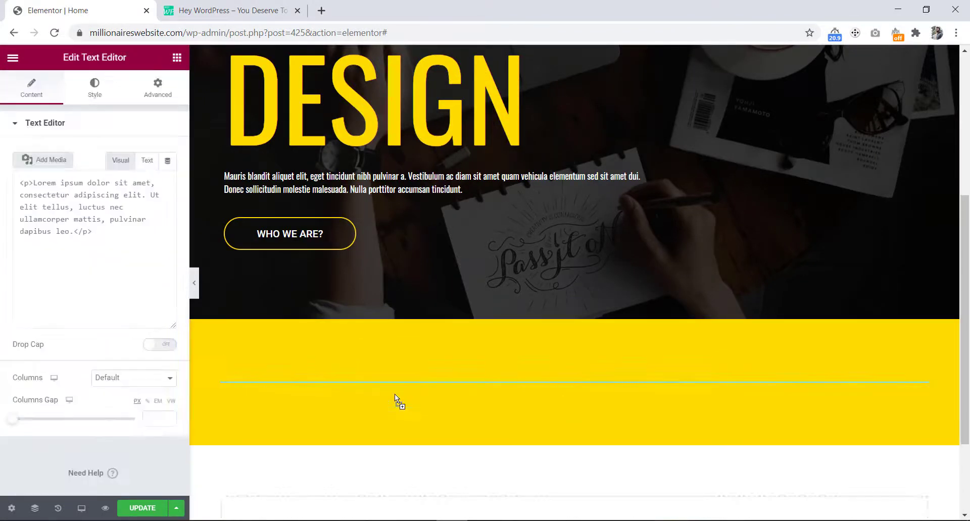
{"action": "left_click_drag", "start_coordinate": [151, 276], "coordinate": [8, 231]}
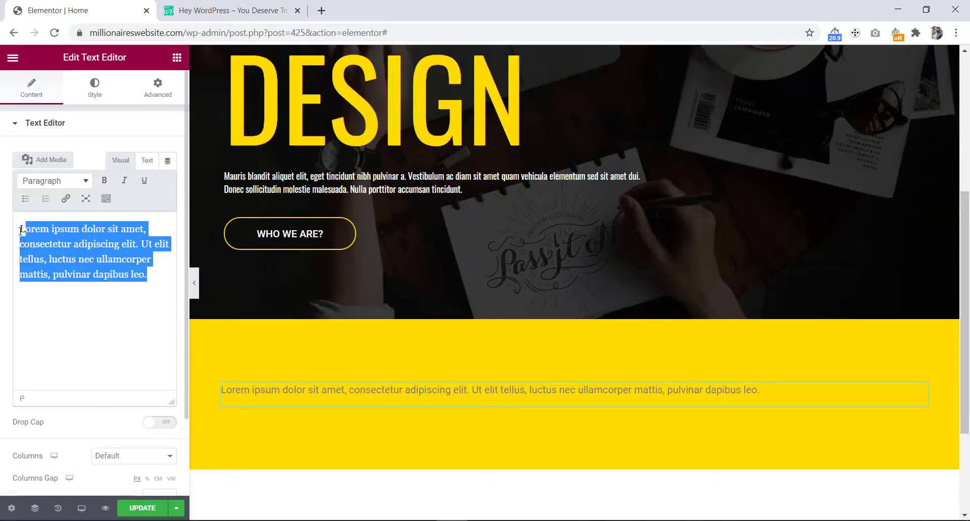
{"action": "key", "text": "ctrl+v"}
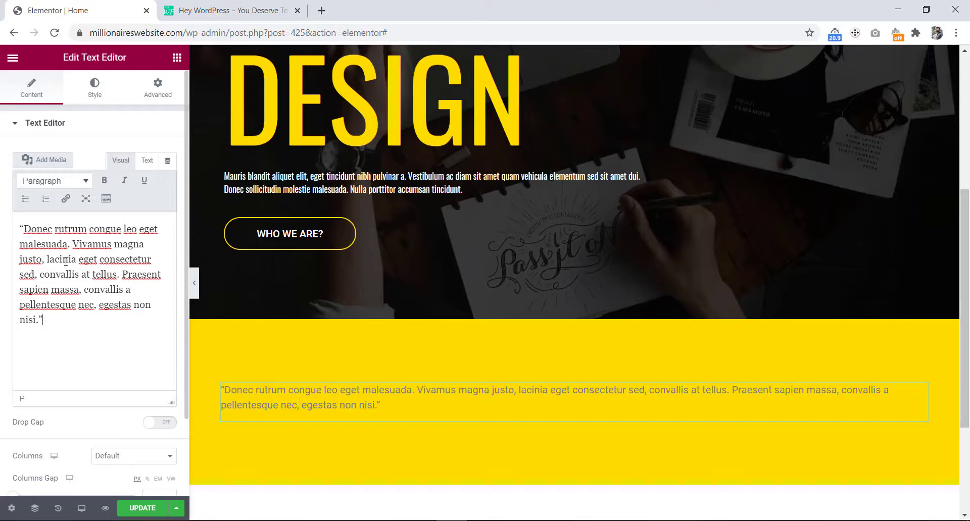
{"action": "left_click", "coordinate": [95, 91]}
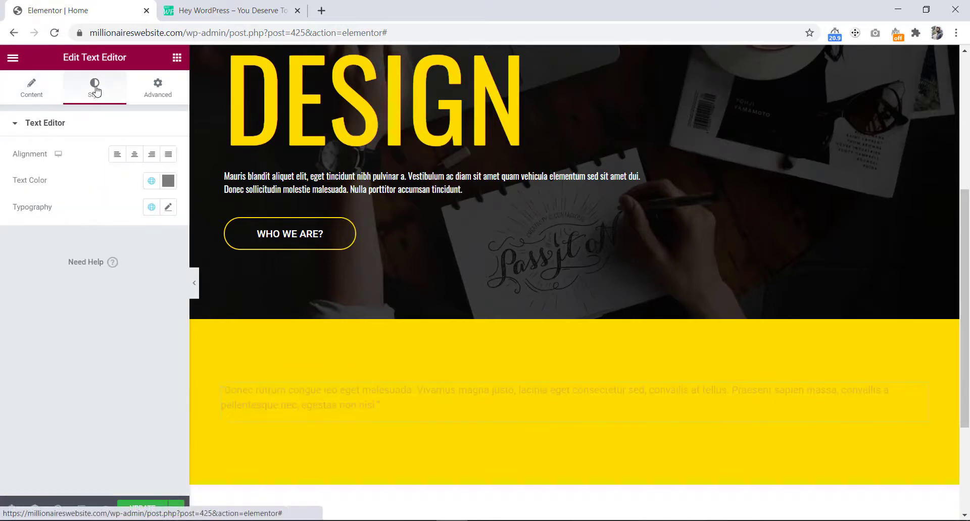
{"action": "left_click", "coordinate": [135, 154]}
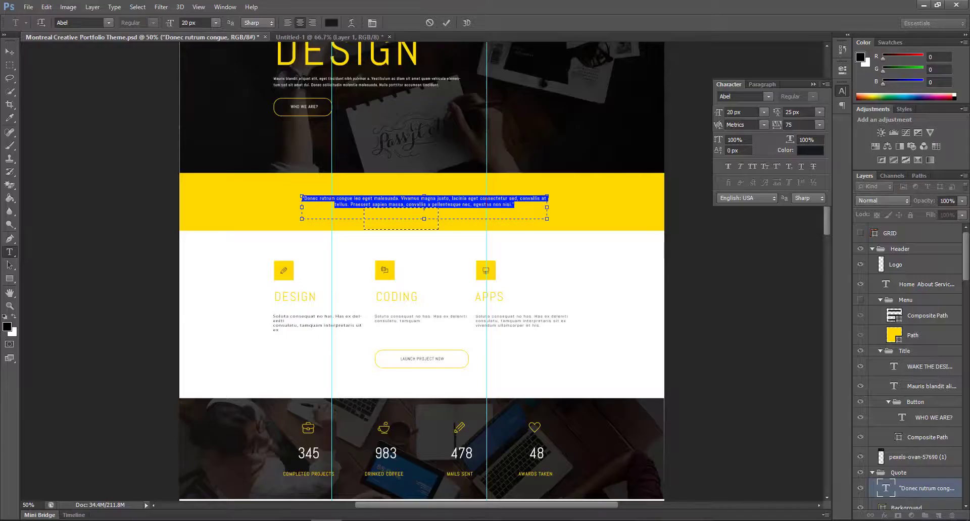
Copy the quote text's hex color code 181a1f from the Photoshop mockup.
{"action": "left_click", "coordinate": [332, 22]}
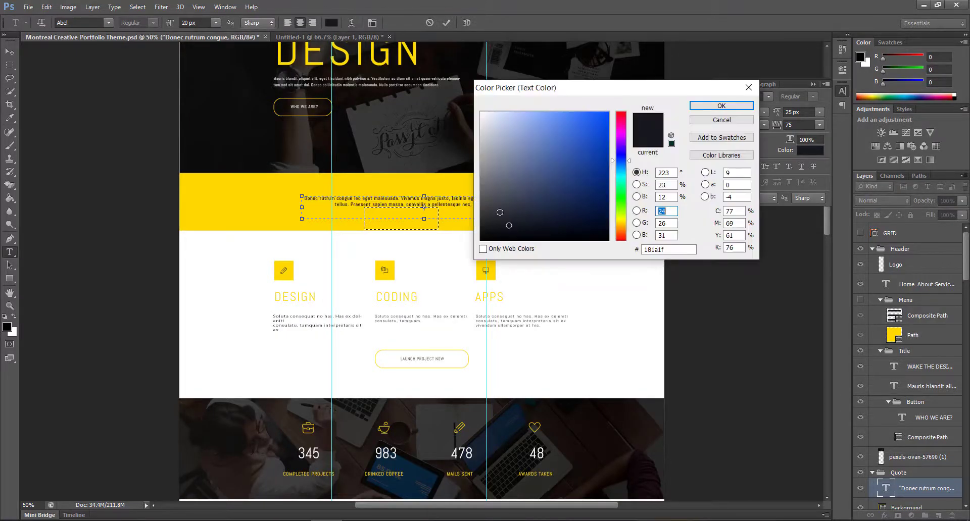
{"action": "double_click", "coordinate": [642, 249]}
{"action": "key", "text": "ctrl+c"}
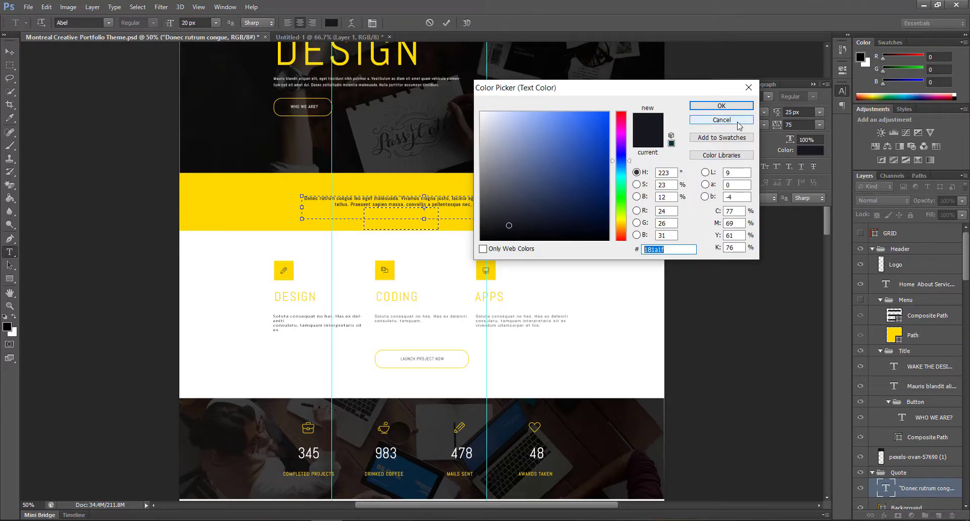
{"action": "left_click", "coordinate": [722, 106]}
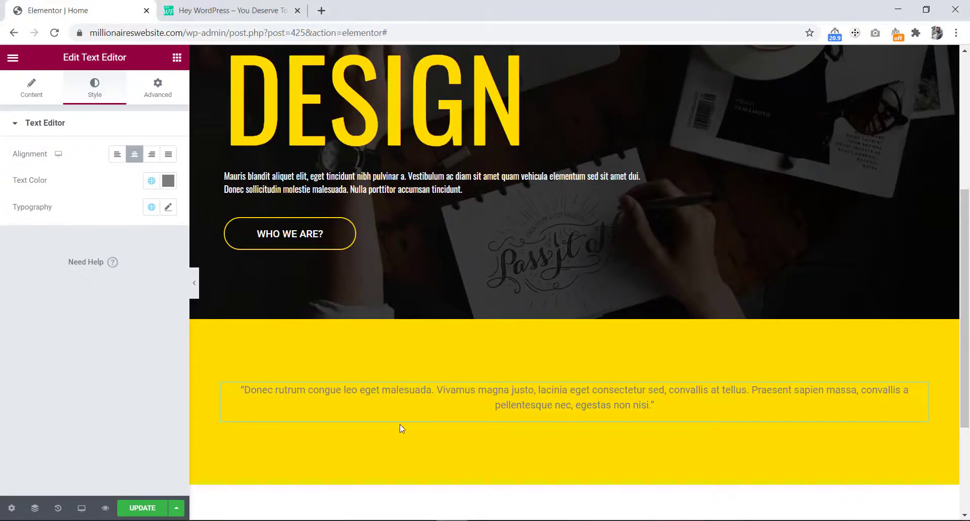
In Elementor, set the quote's text color to 181a1f and save it as a new global color named Dark.
{"action": "left_click", "coordinate": [168, 181]}
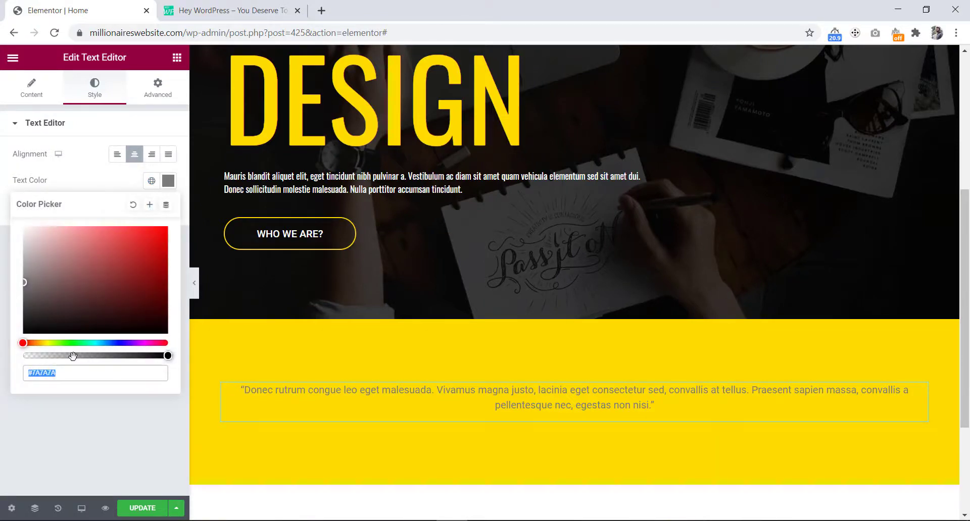
{"action": "key", "text": "ctrl+v"}
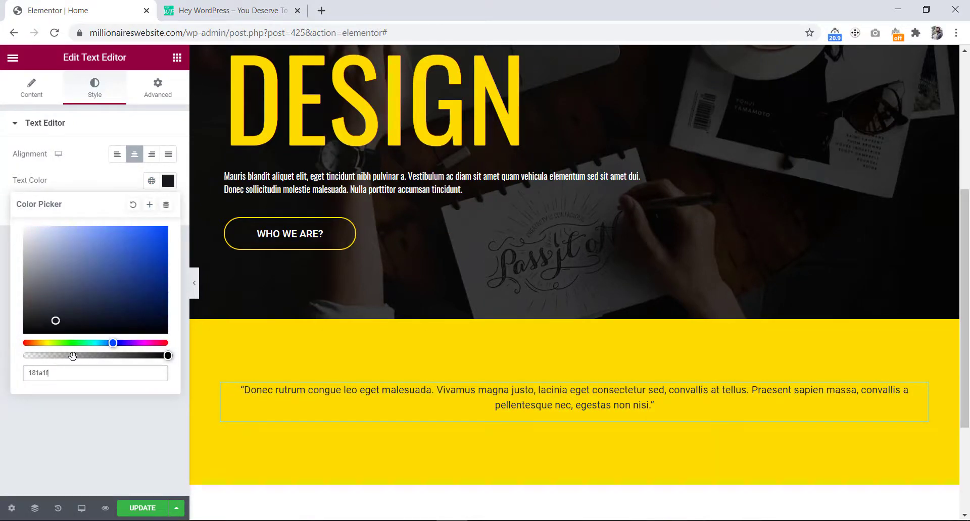
{"action": "left_click", "coordinate": [150, 206]}
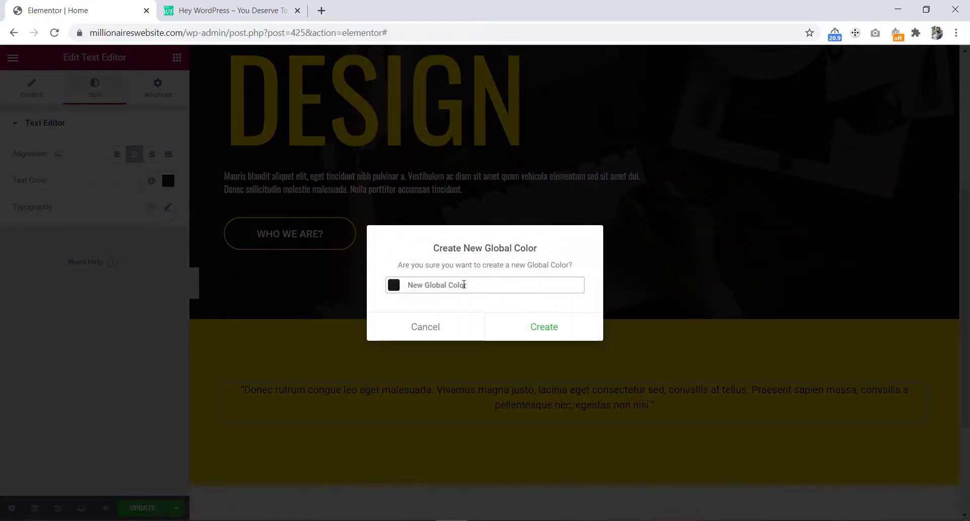
{"action": "left_click_drag", "start_coordinate": [464, 284], "coordinate": [407, 286]}
{"action": "type", "text": "Dark"}
{"action": "left_click", "coordinate": [544, 327]}
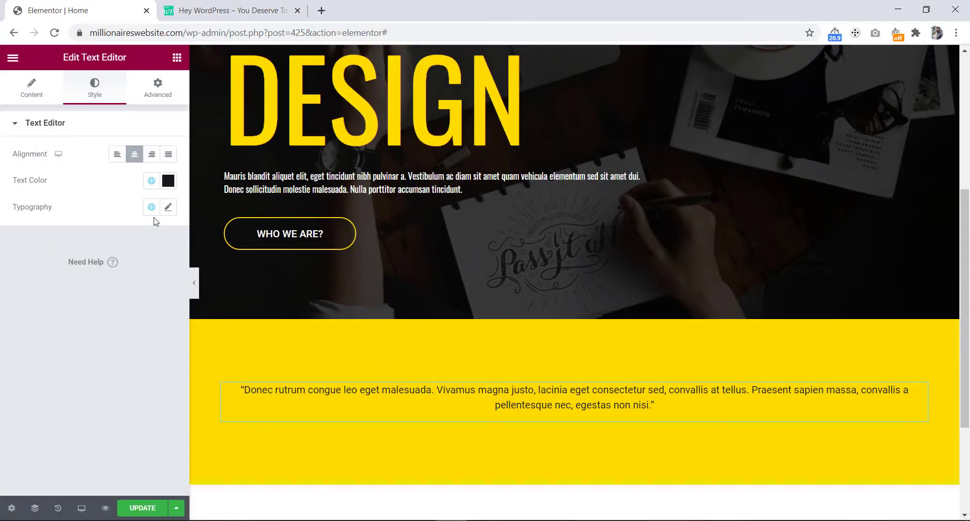
Set the quote's typography to the Oswald font family at a size of 20 px.
{"action": "left_click", "coordinate": [167, 208]}
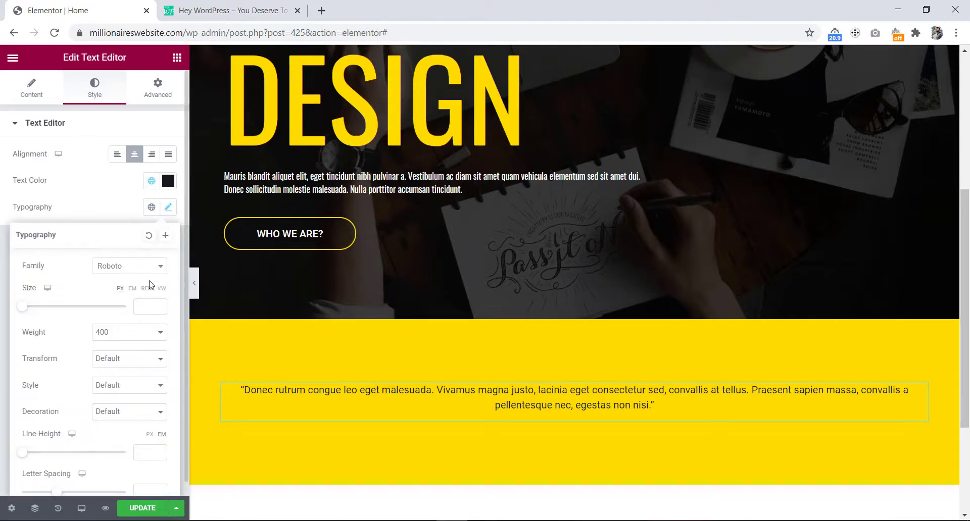
{"action": "left_click", "coordinate": [147, 302]}
{"action": "type", "text": "20"}
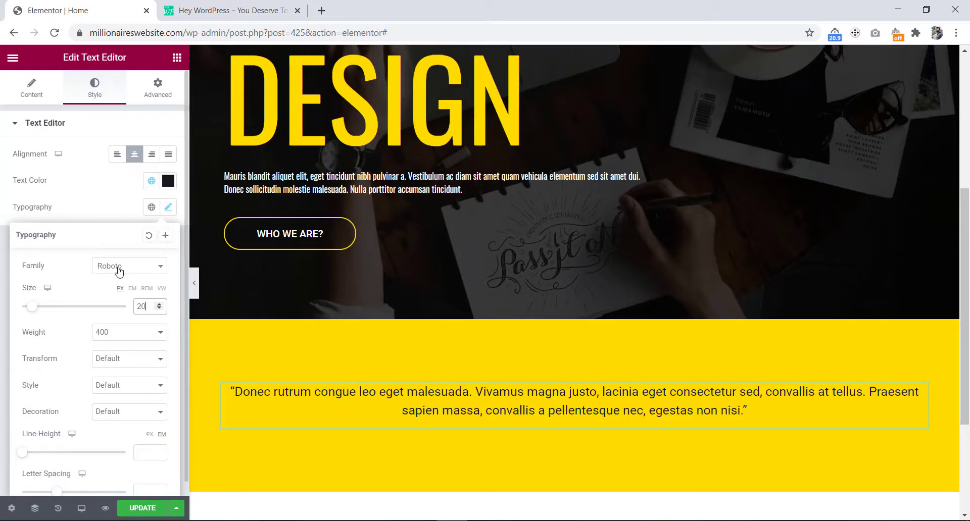
{"action": "left_click", "coordinate": [118, 271]}
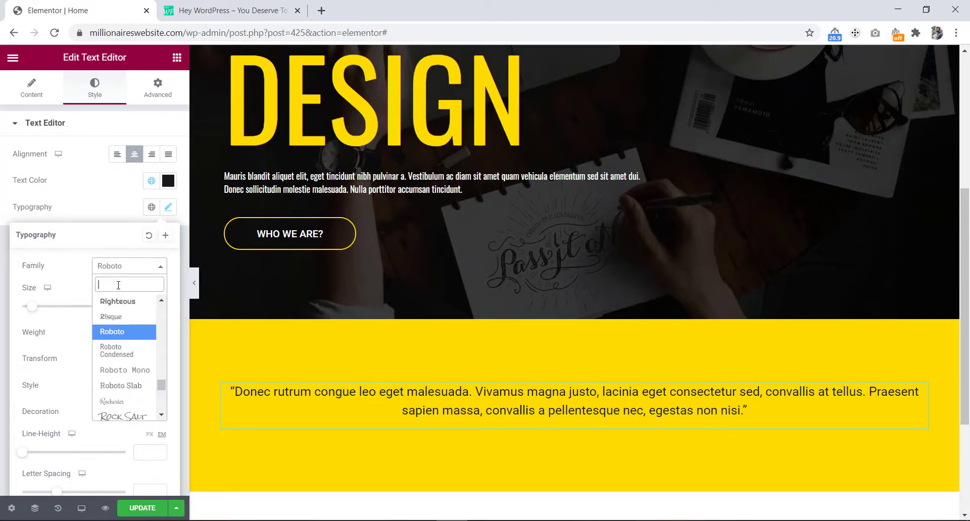
{"action": "type", "text": "osw"}
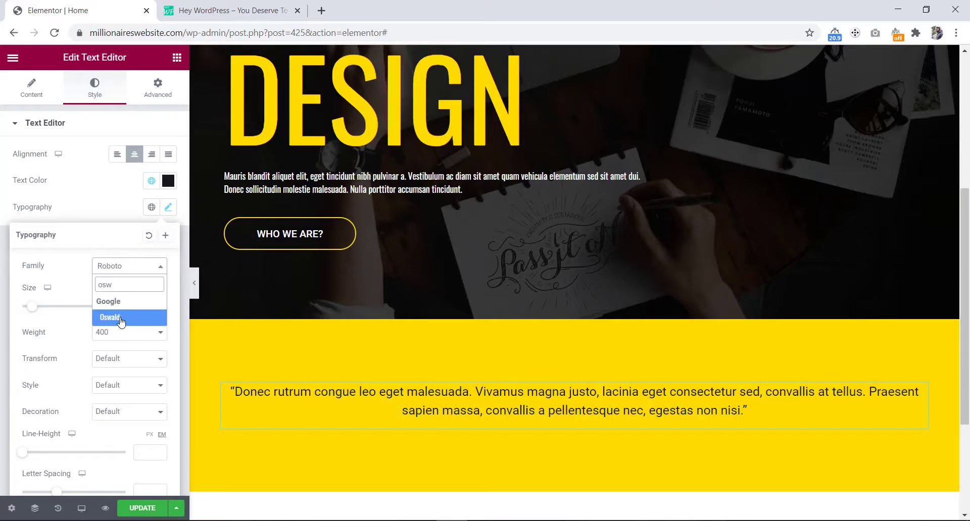
{"action": "left_click", "coordinate": [121, 318]}
Switch to the Photoshop mockup and examine the quote text's formatting and line breaks for comparison.
{"action": "mouse_move", "coordinate": [326, 519]}
{"action": "left_click", "coordinate": [326, 467]}
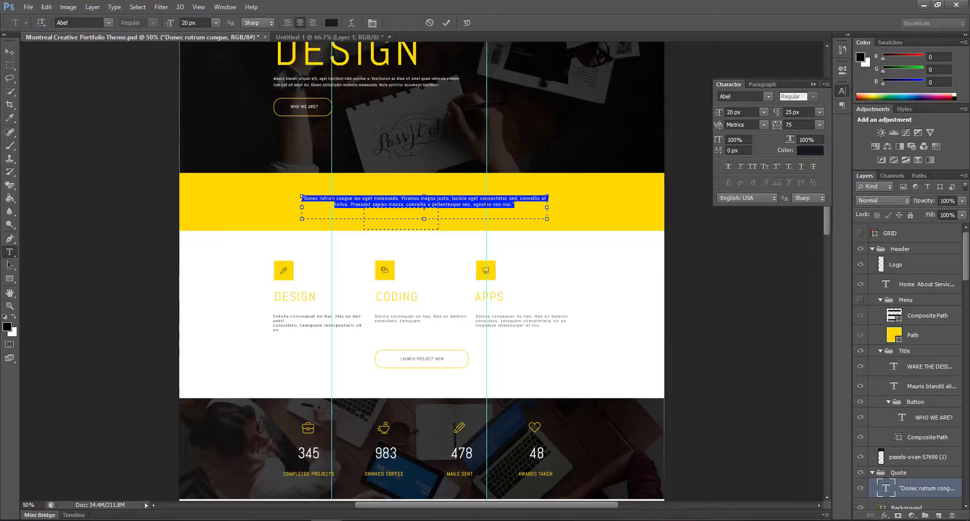
{"action": "left_click", "coordinate": [501, 205]}
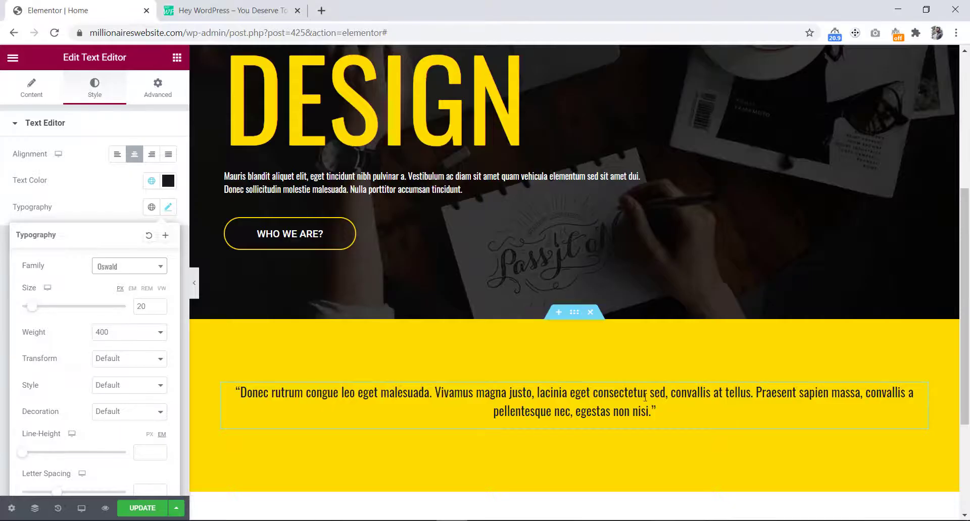
In the Elementor quote, insert a line break before "tellus" and set the text's line height to 1 em.
{"action": "left_click", "coordinate": [727, 394]}
{"action": "key", "text": "Return"}
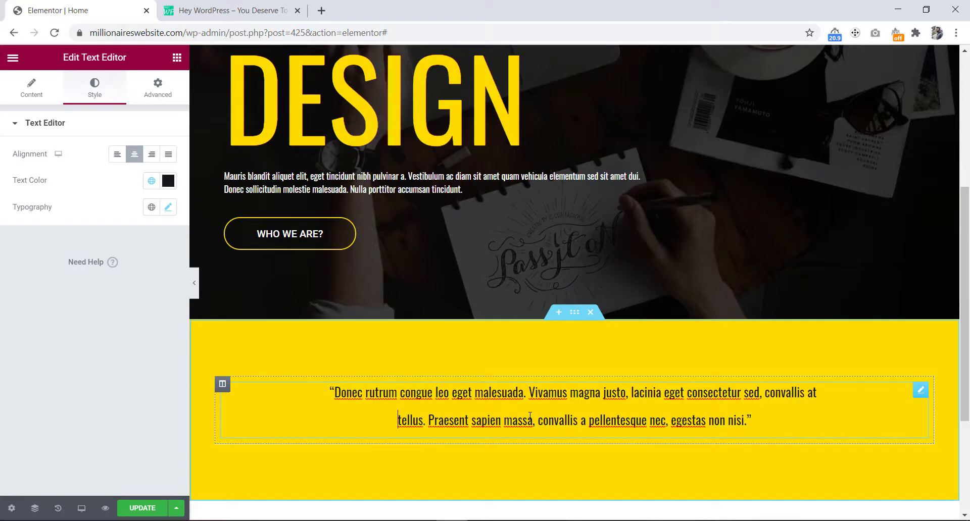
{"action": "left_click", "coordinate": [168, 207]}
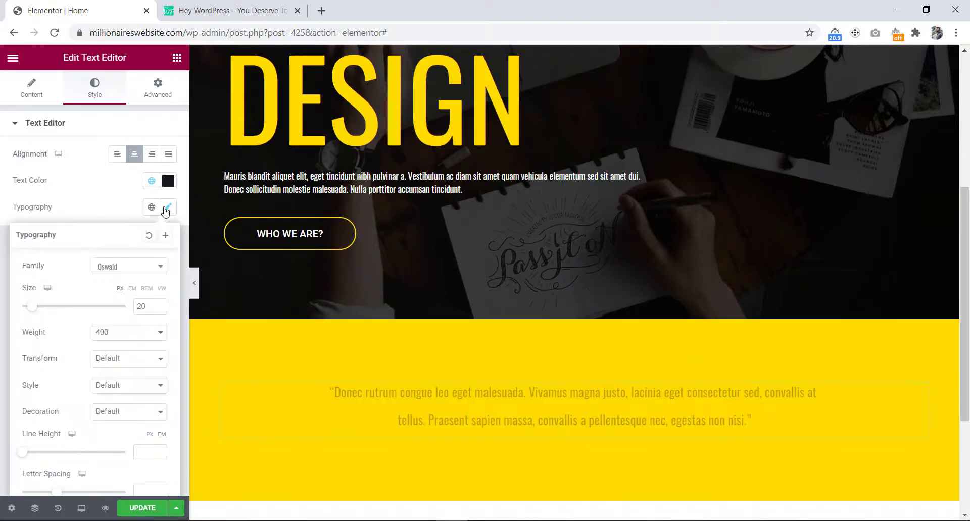
{"action": "left_click", "coordinate": [141, 454]}
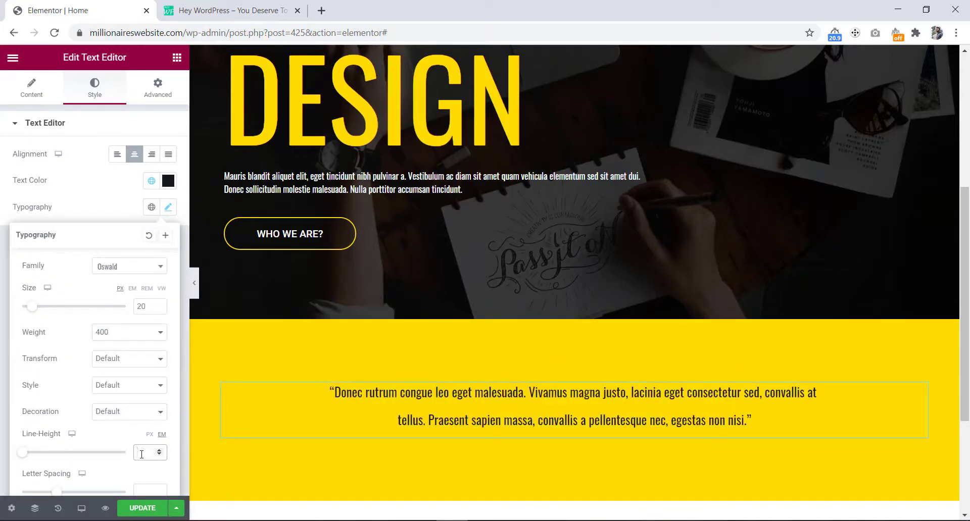
{"action": "type", "text": "1.4"}
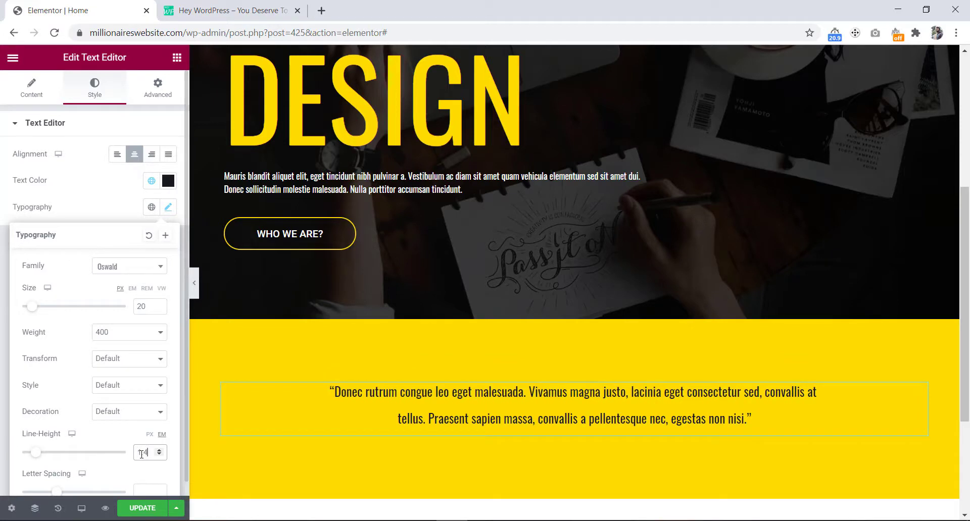
{"action": "key", "text": "BackSpace"}
{"action": "key", "text": "BackSpace"}
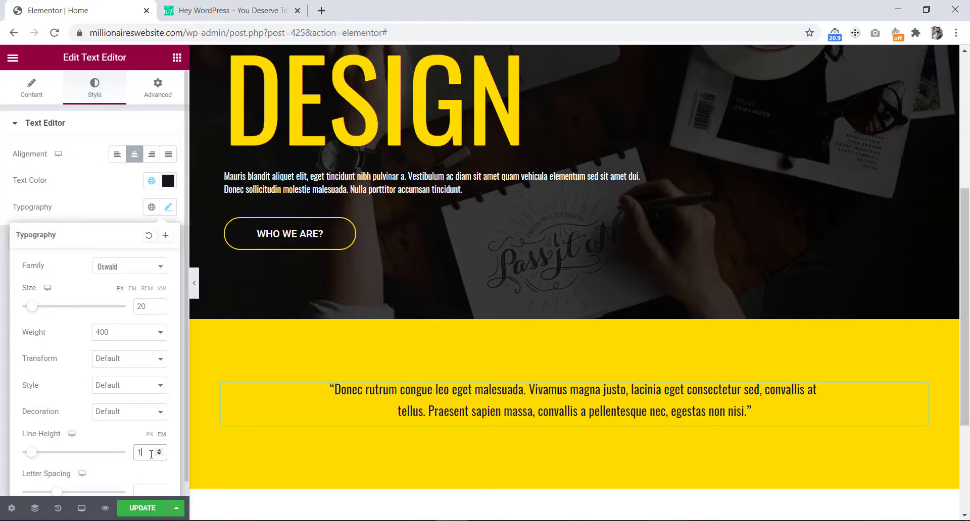
Switch to the Photoshop mockup and copy the Design service's icon layer, Shape 3, into a new document.
{"action": "key", "text": "alt+Tab"}
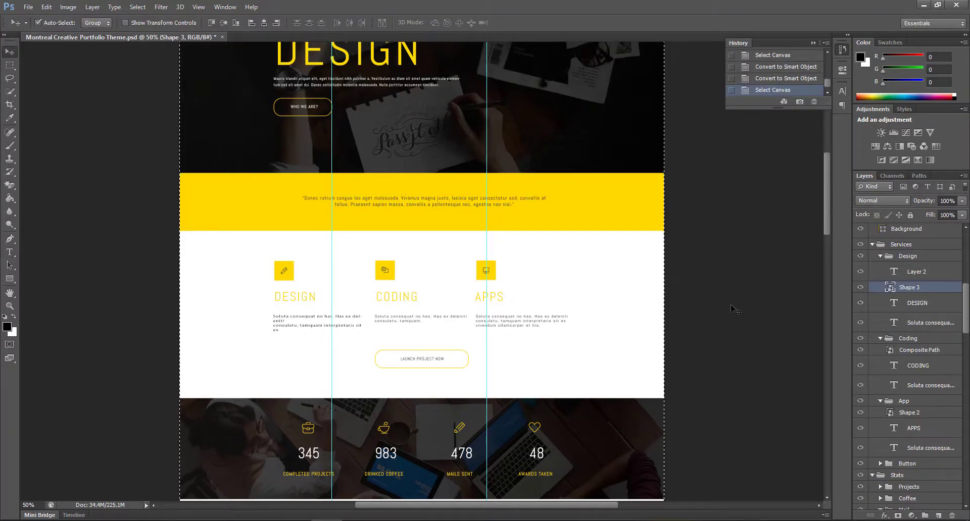
{"action": "left_click", "coordinate": [731, 309]}
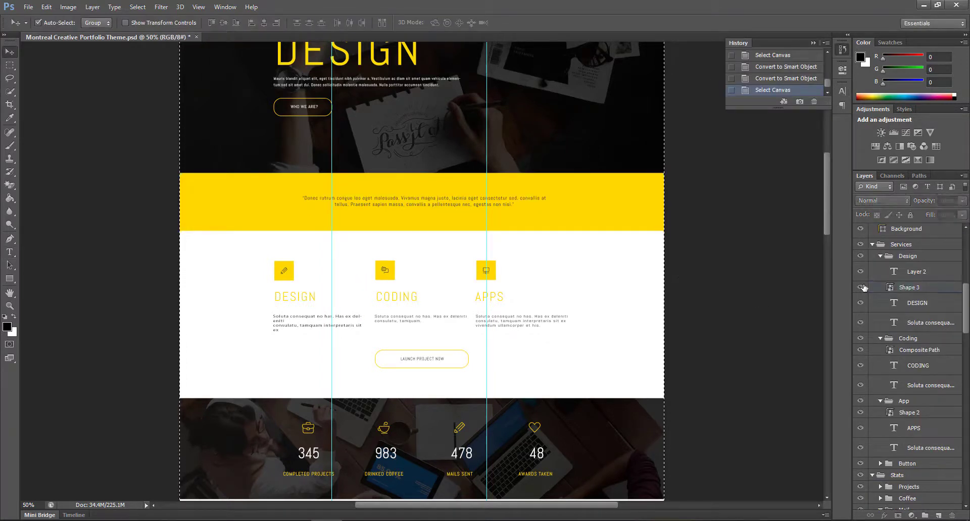
{"action": "left_click", "coordinate": [908, 288]}
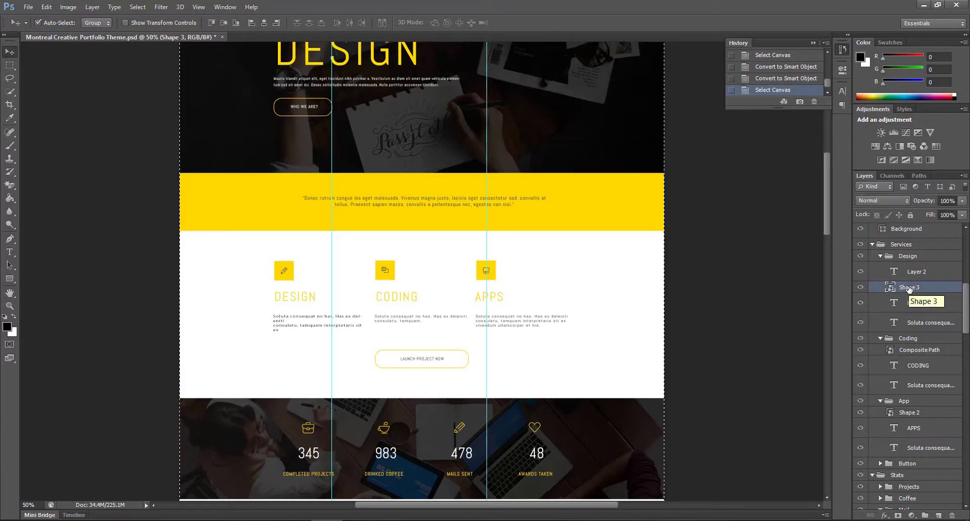
{"action": "key", "text": "ctrl+a"}
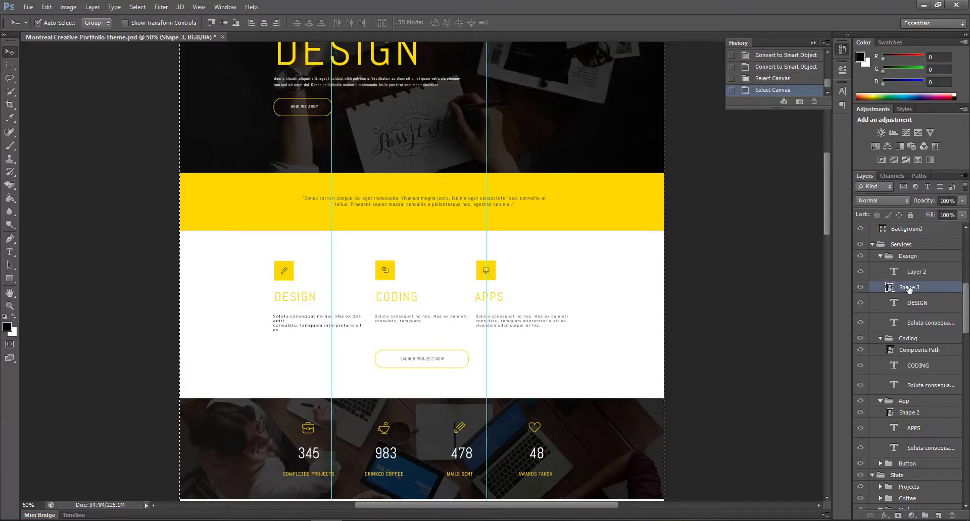
{"action": "key", "text": "ctrl+n"}
{"action": "key", "text": "Return"}
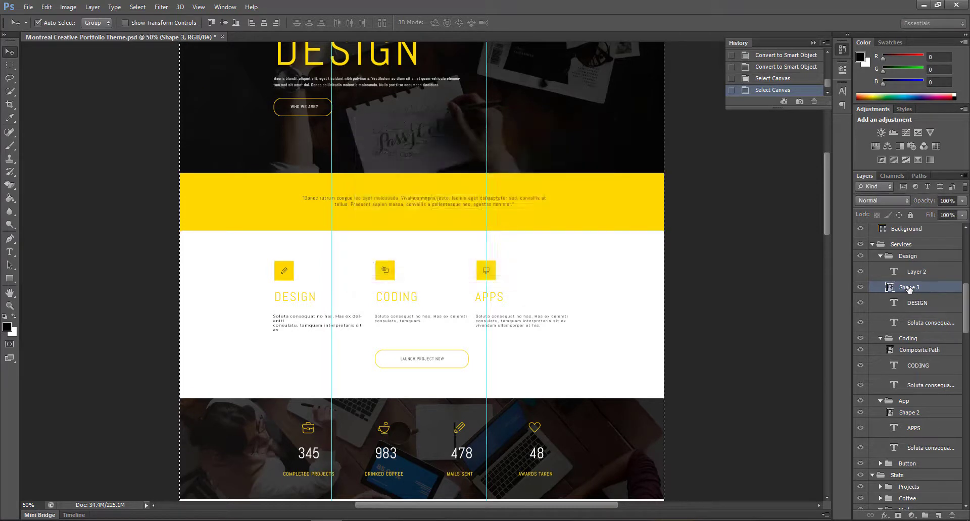
{"action": "key", "text": "ctrl+v"}
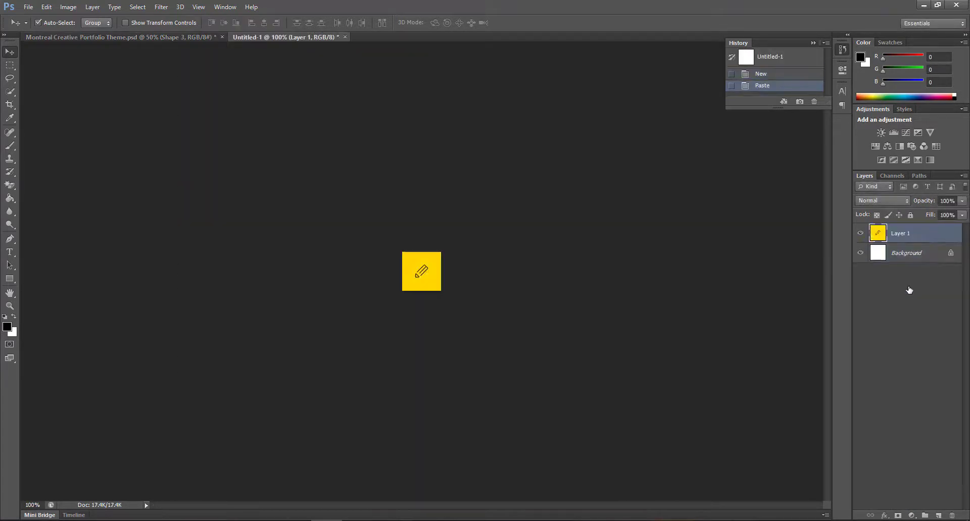
Export the pencil icon for web as service-1.jpg in the File folder and close its document without saving changes.
{"action": "left_click", "coordinate": [27, 6]}
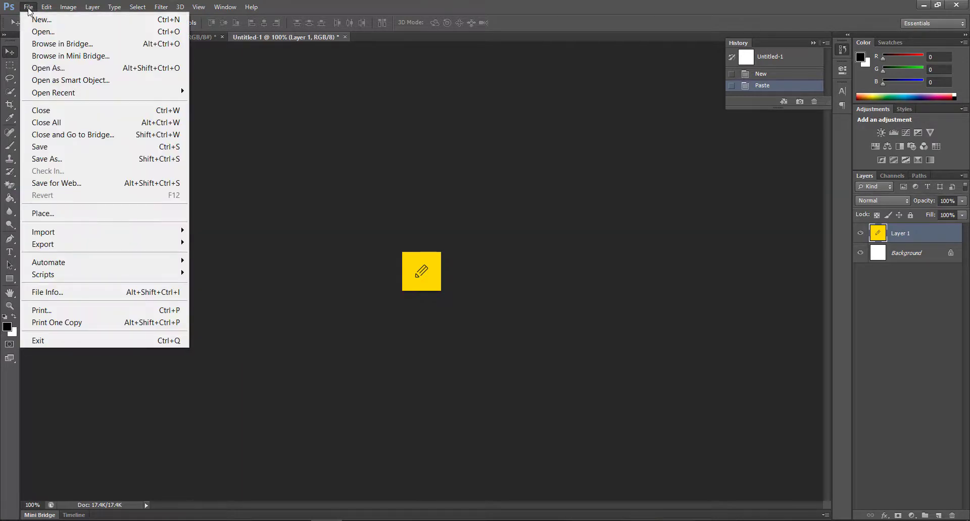
{"action": "left_click", "coordinate": [76, 186]}
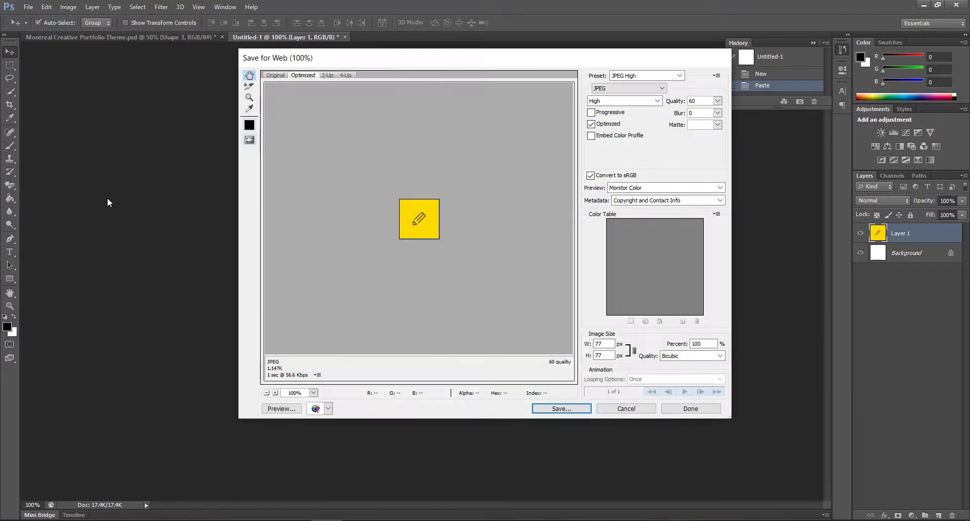
{"action": "left_click", "coordinate": [555, 409]}
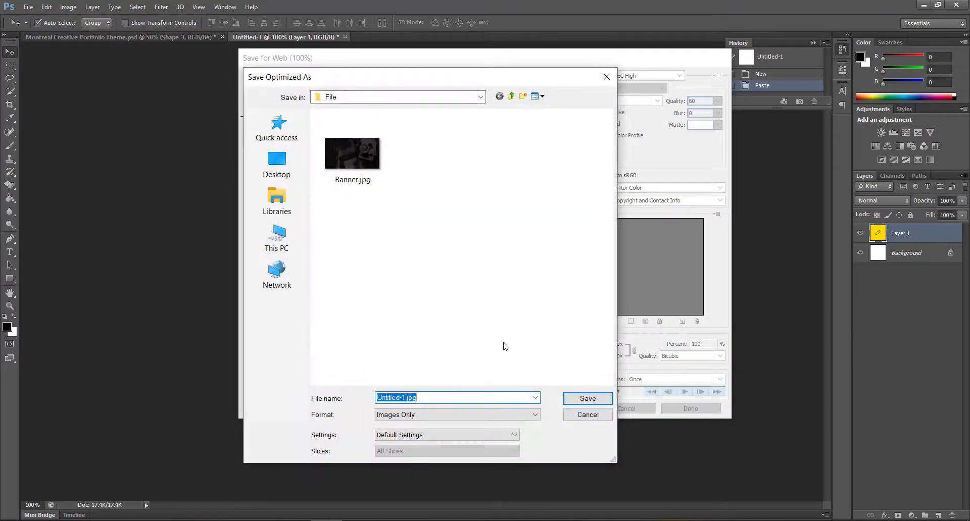
{"action": "type", "text": "service"}
{"action": "key", "text": "Return"}
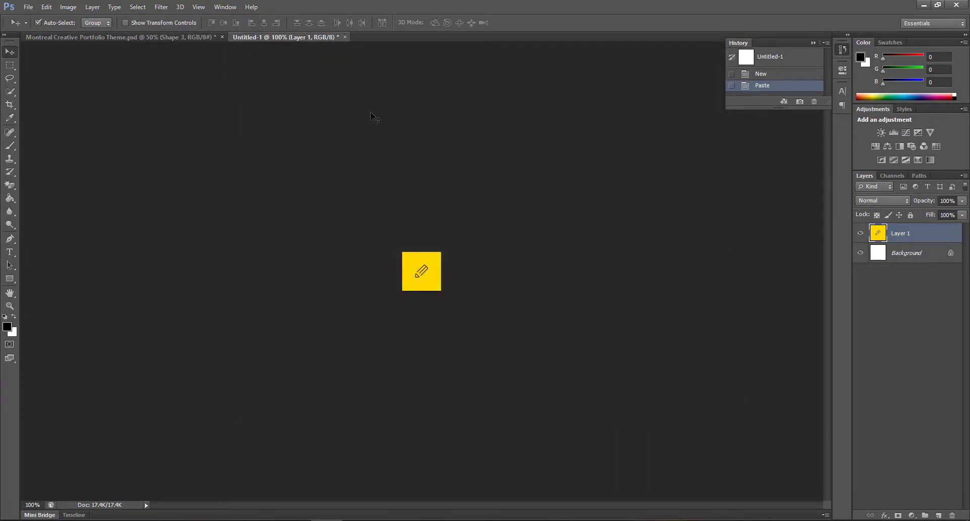
{"action": "left_click", "coordinate": [345, 38]}
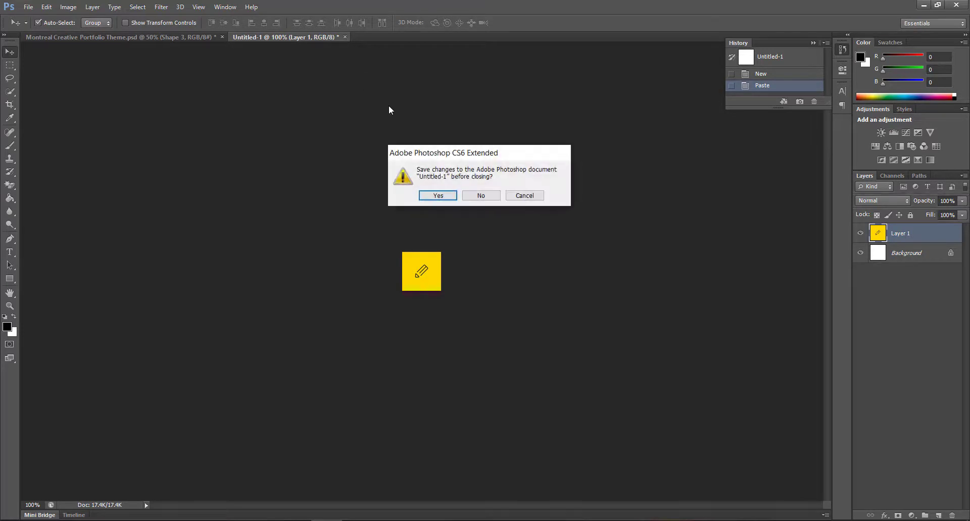
{"action": "left_click", "coordinate": [478, 196]}
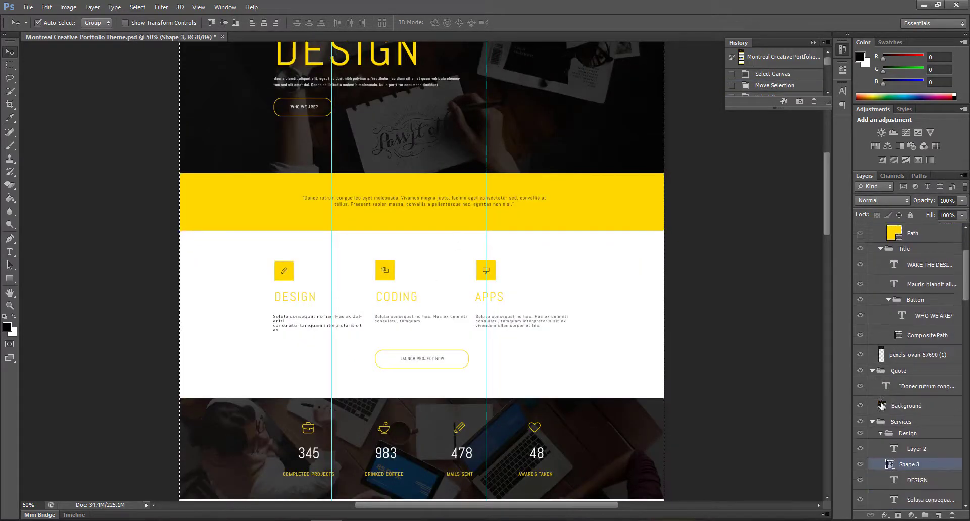
Copy the Coding service's icon layer, Composite Path, from the mockup into a new document.
{"action": "scroll", "coordinate": [882, 405], "scroll_direction": "down", "scroll_amount": 4}
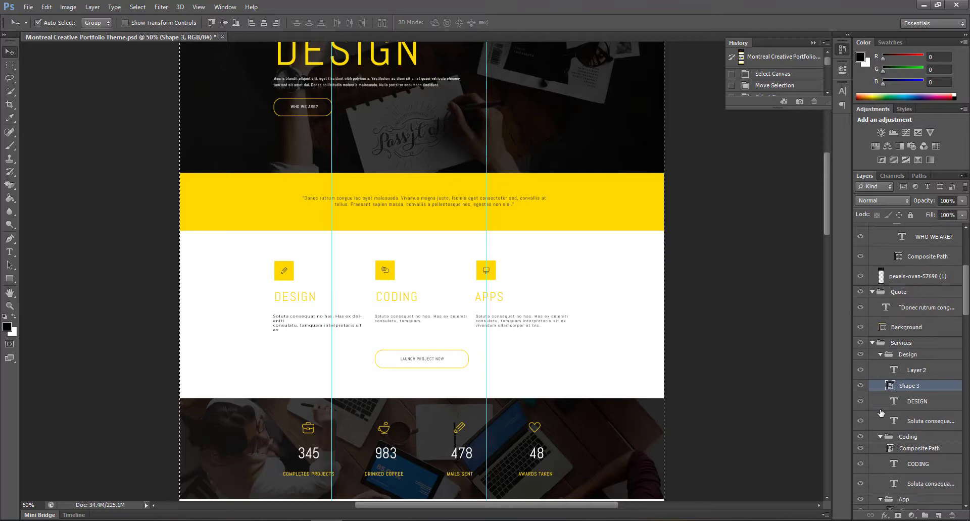
{"action": "left_click", "coordinate": [861, 448]}
{"action": "left_click", "coordinate": [860, 450]}
{"action": "left_click", "coordinate": [919, 450]}
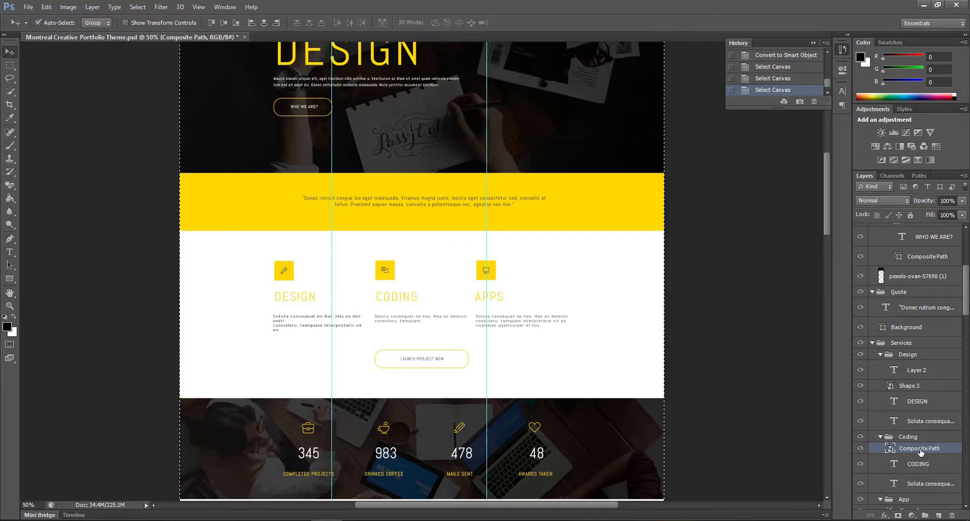
{"action": "key", "text": "ctrl+n"}
{"action": "key", "text": "Return"}
{"action": "key", "text": "ctrl+v"}
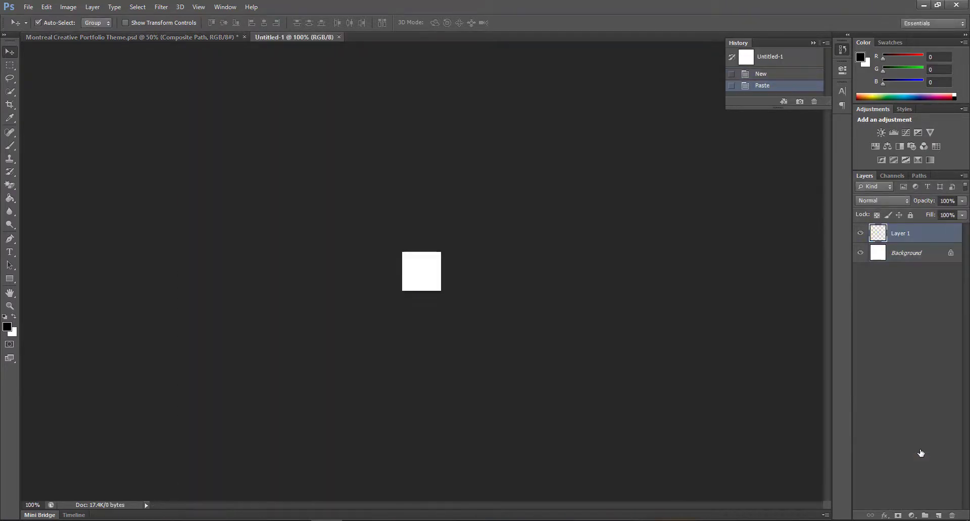
Export the coding icon for web as service-2.jpg in the File folder and return to the mockup document.
{"action": "left_click", "coordinate": [28, 6]}
{"action": "left_click", "coordinate": [76, 183]}
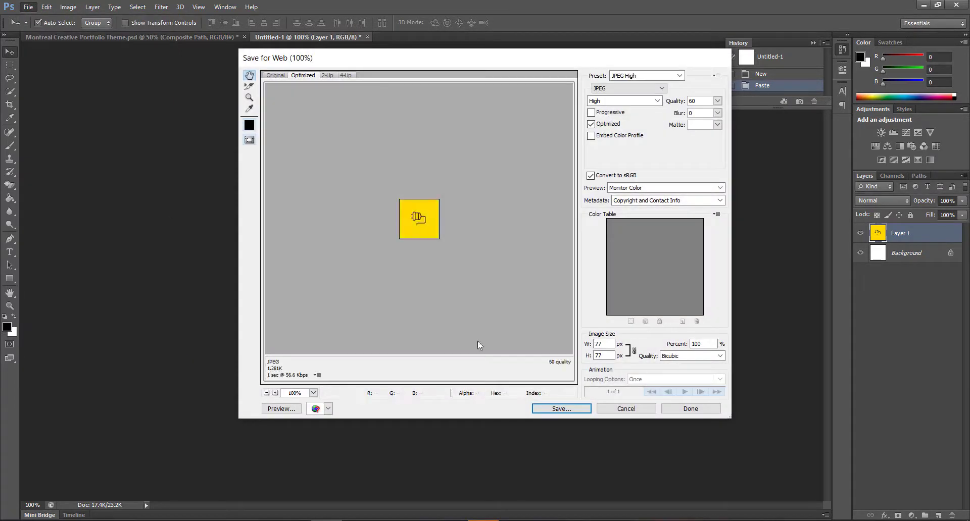
{"action": "left_click", "coordinate": [561, 409]}
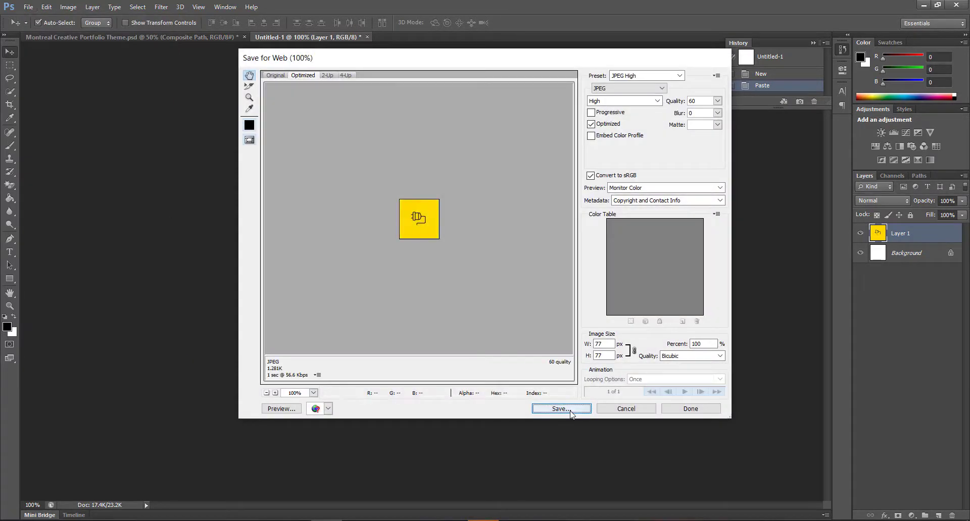
{"action": "left_click", "coordinate": [445, 156]}
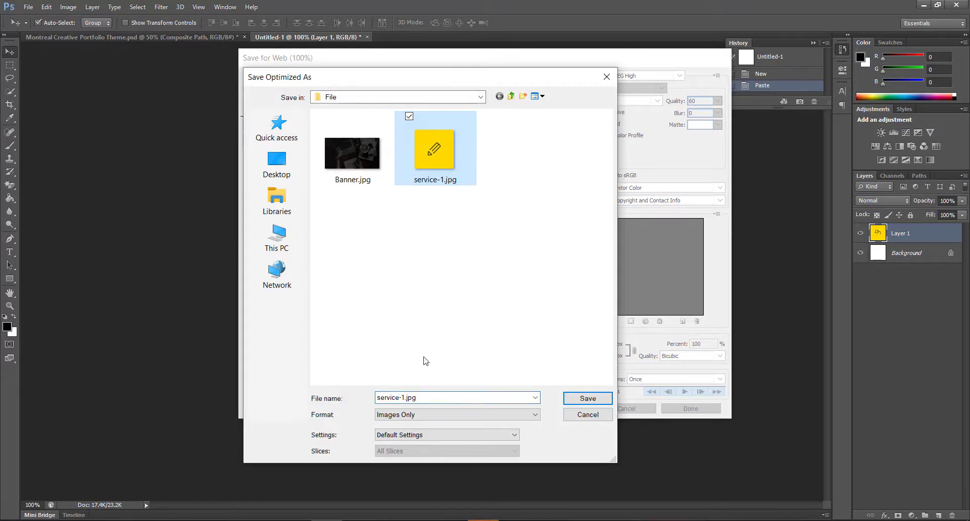
{"action": "double_click", "coordinate": [403, 399]}
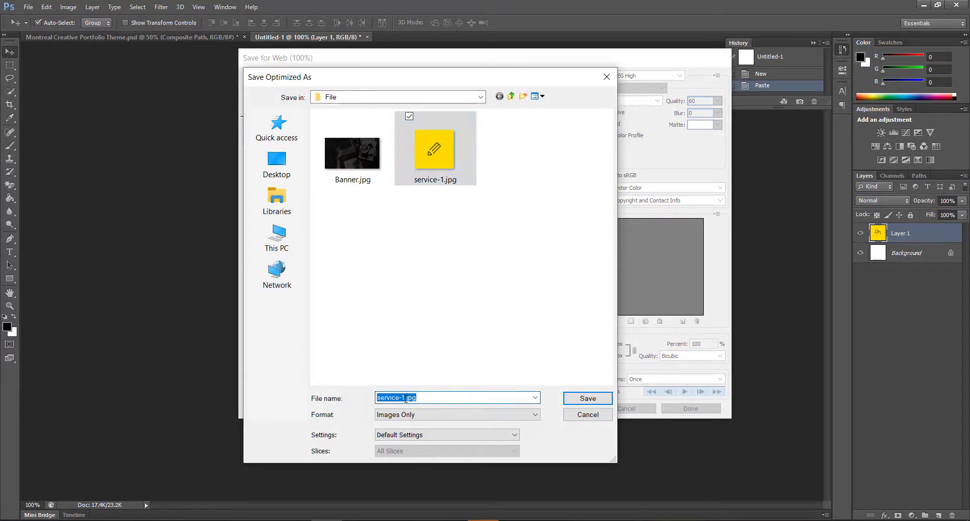
{"action": "left_click", "coordinate": [406, 399]}
{"action": "type", "text": "2"}
{"action": "key", "text": "Return"}
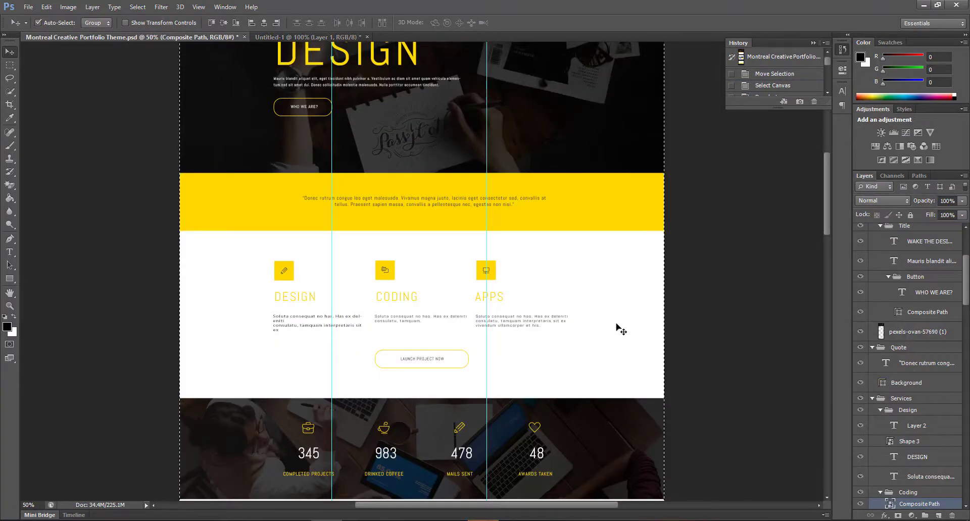
Copy the App service's icon layer, Shape 2, from the mockup into a new document.
{"action": "scroll", "coordinate": [882, 458], "scroll_direction": "down", "scroll_amount": 4}
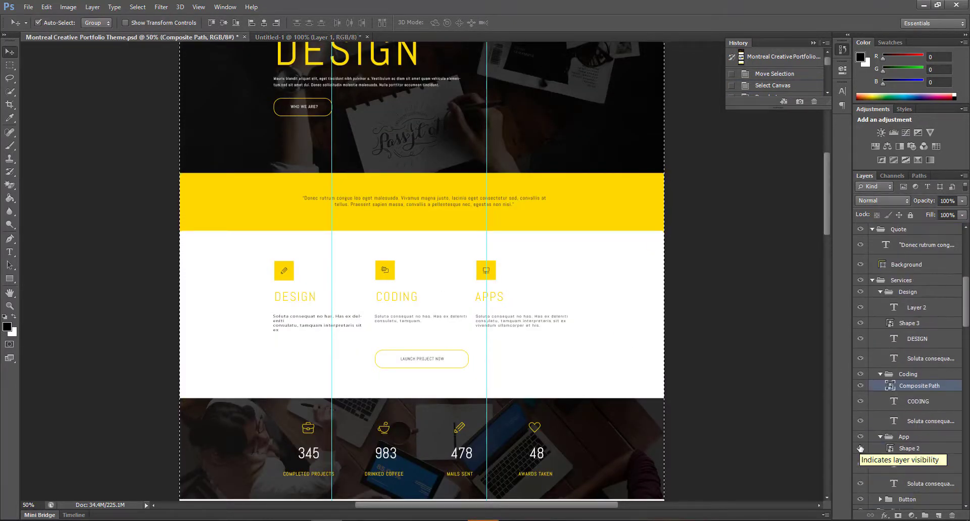
{"action": "left_click", "coordinate": [911, 451]}
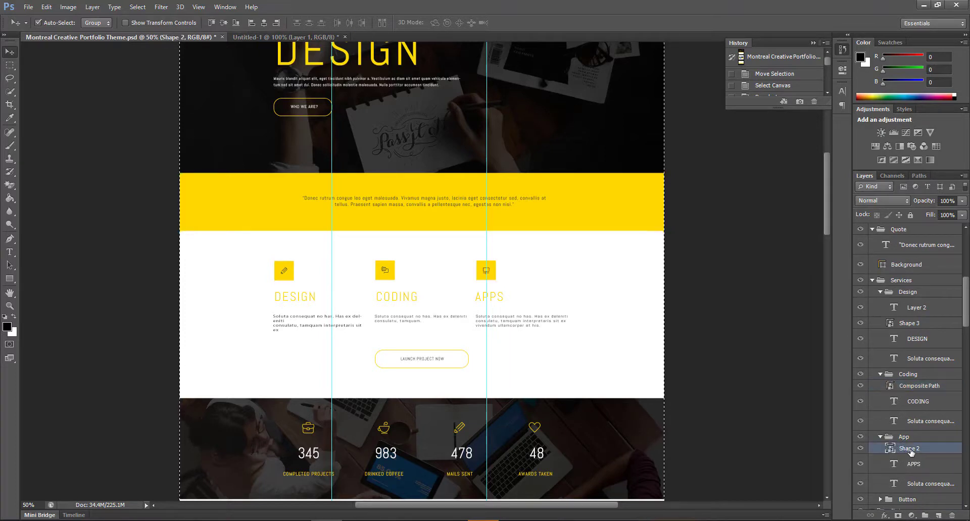
{"action": "key", "text": "ctrl+c"}
{"action": "key", "text": "ctrl+n"}
{"action": "key", "text": "Return"}
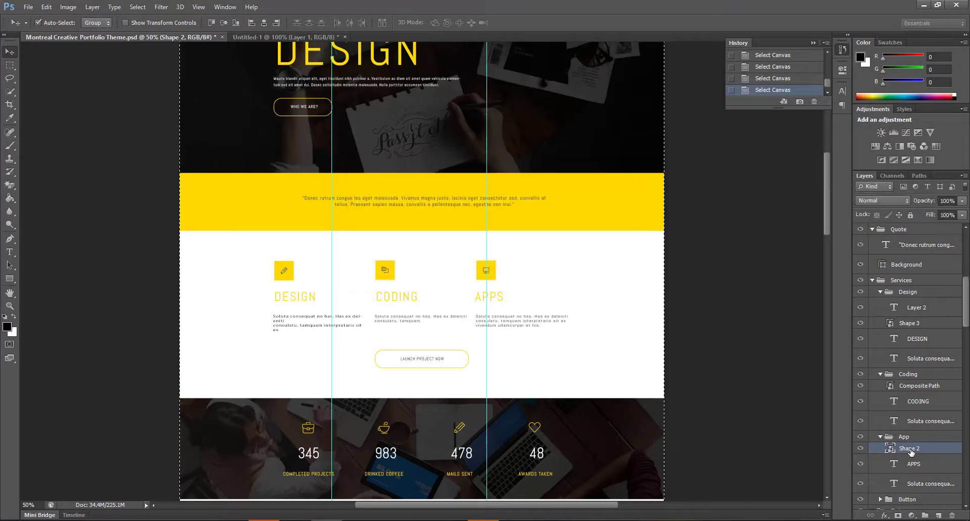
{"action": "key", "text": "ctrl+v"}
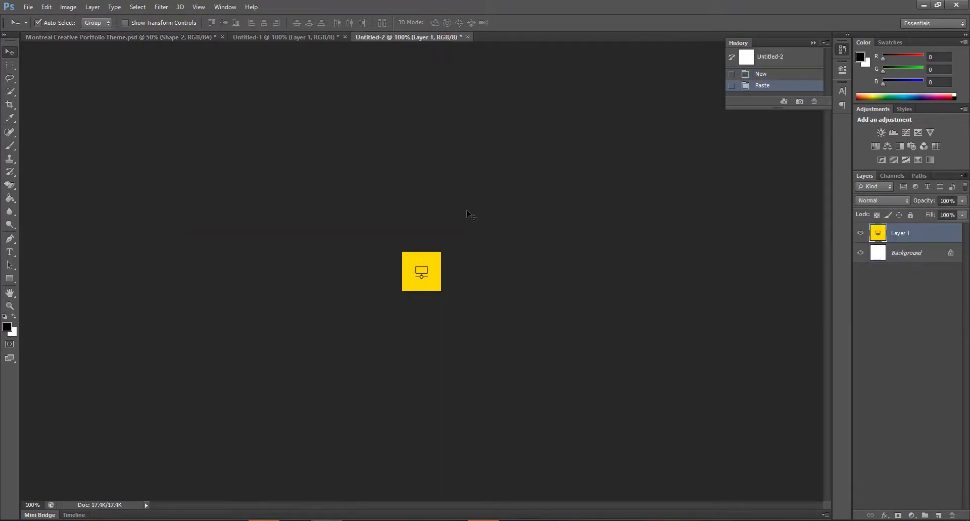
Export the app icon for web as a JPEG in the File folder, basing its file name on the service- series.
{"action": "left_click", "coordinate": [28, 7]}
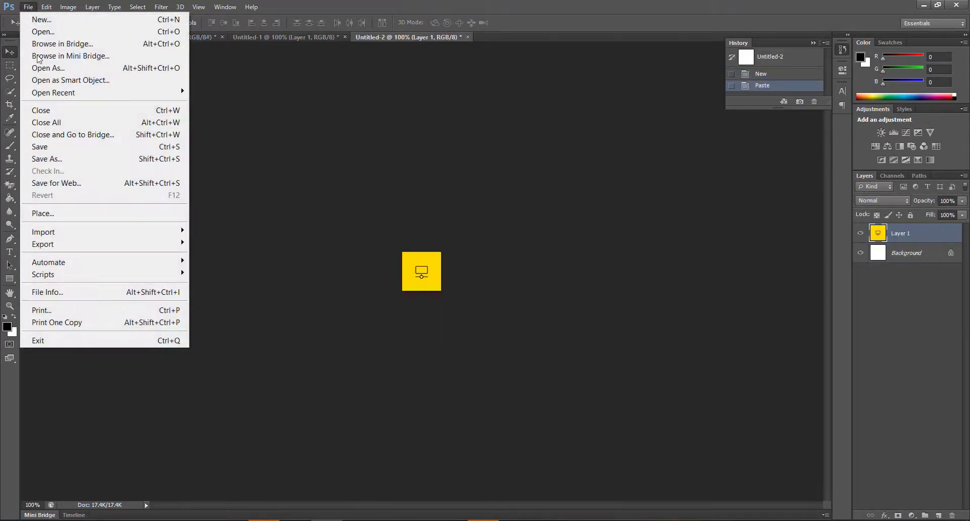
{"action": "left_click", "coordinate": [79, 185]}
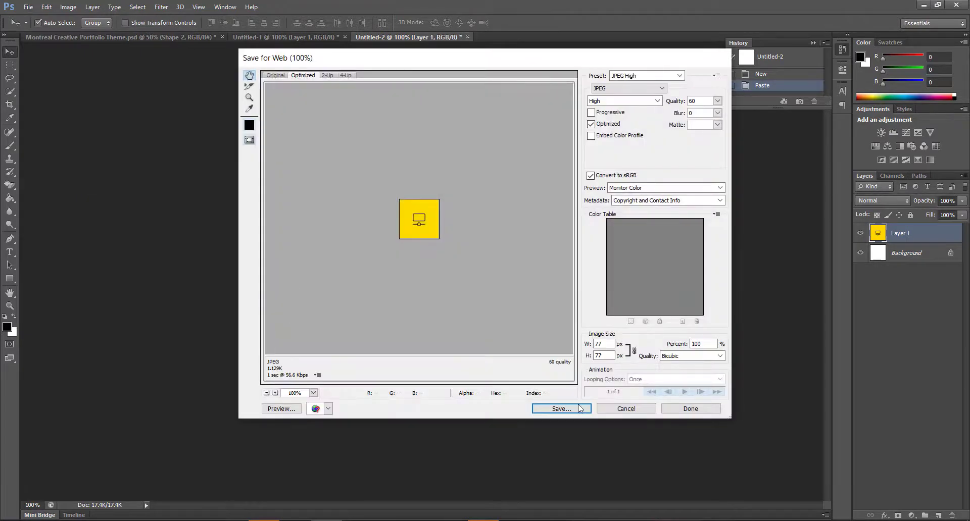
{"action": "left_click", "coordinate": [580, 408]}
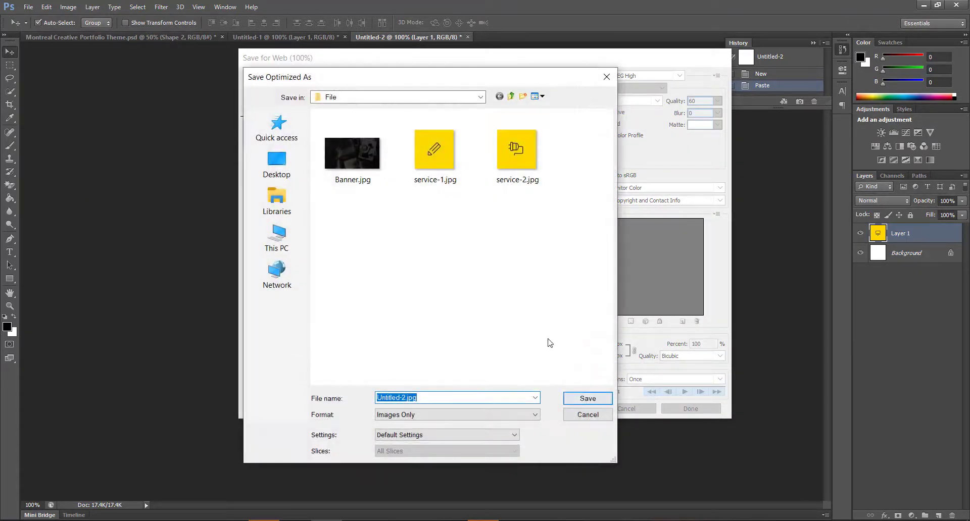
{"action": "left_click", "coordinate": [515, 152]}
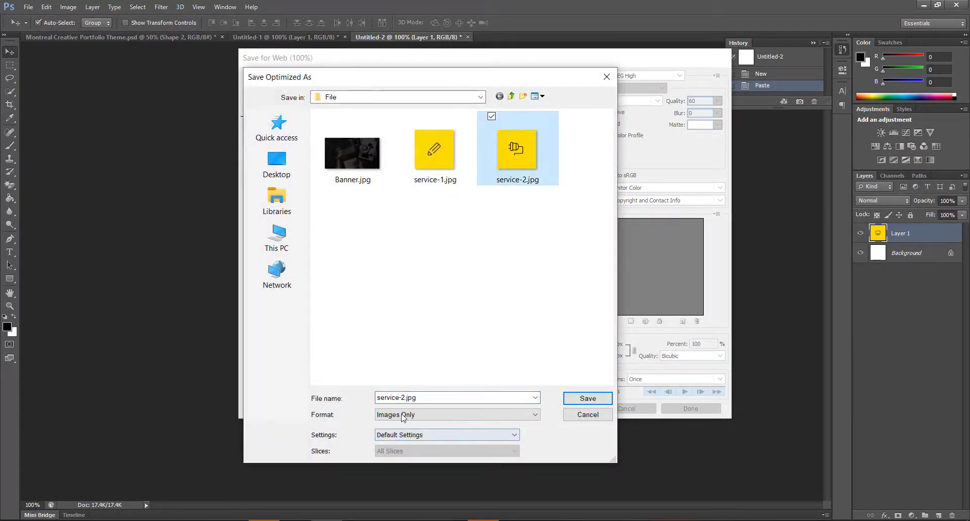
{"action": "left_click", "coordinate": [404, 397]}
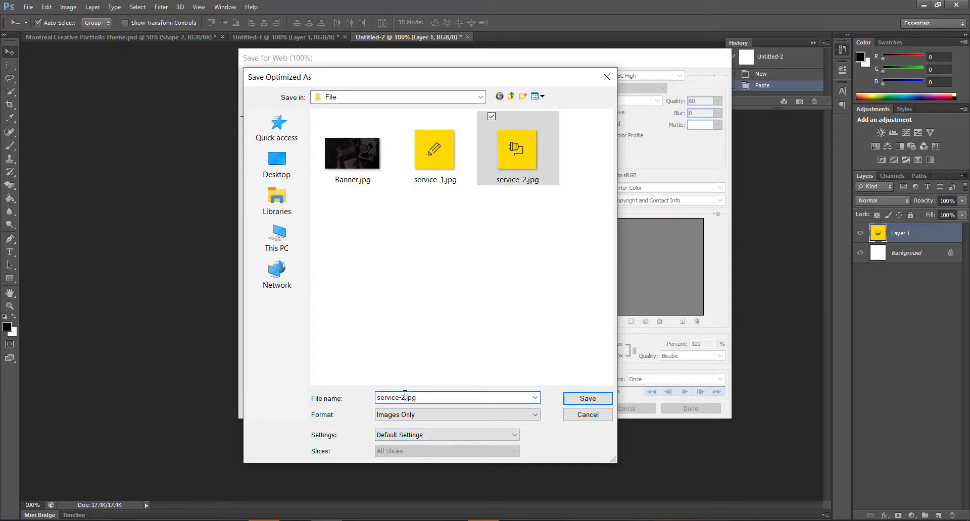
{"action": "key", "text": "Return"}
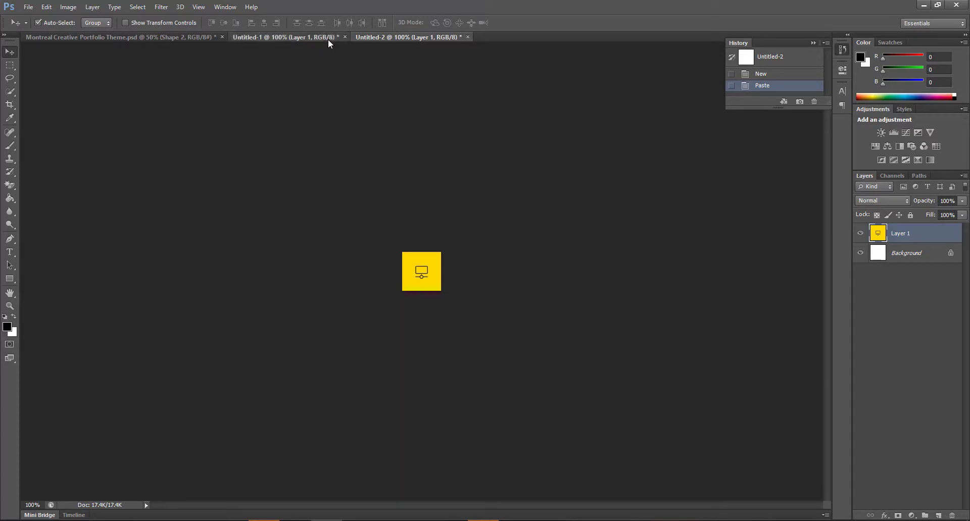
Close the Untitled-1 and Untitled-2 icon documents without saving their changes.
{"action": "left_click", "coordinate": [328, 38]}
{"action": "left_click", "coordinate": [345, 38]}
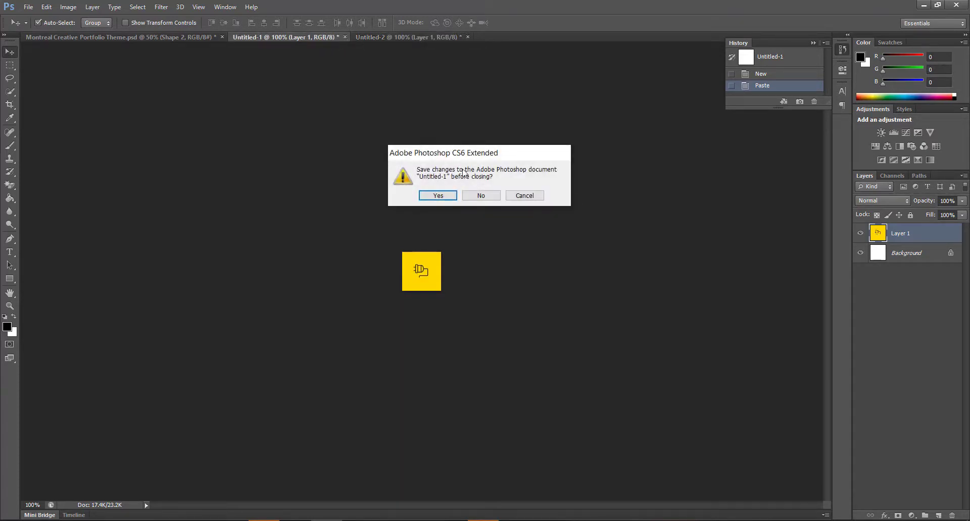
{"action": "left_click", "coordinate": [471, 196]}
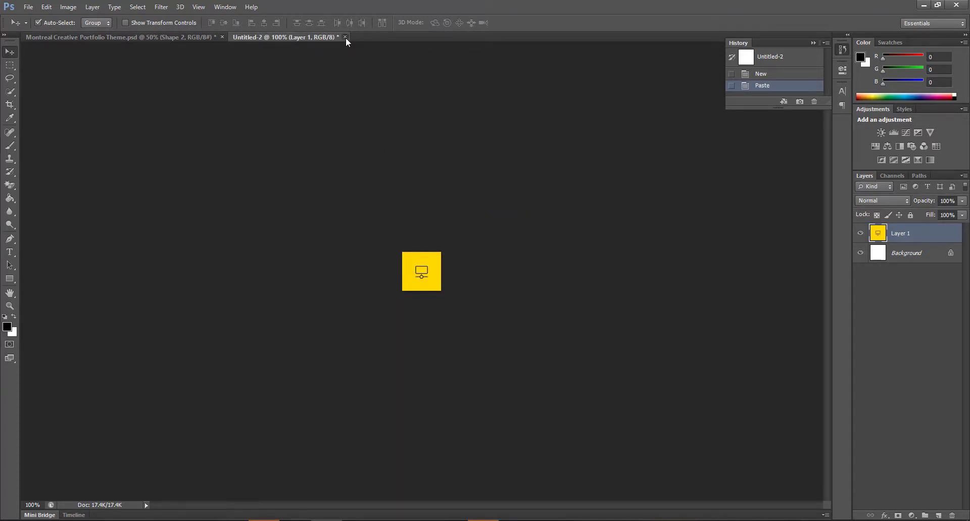
{"action": "left_click", "coordinate": [345, 38]}
{"action": "left_click", "coordinate": [472, 197]}
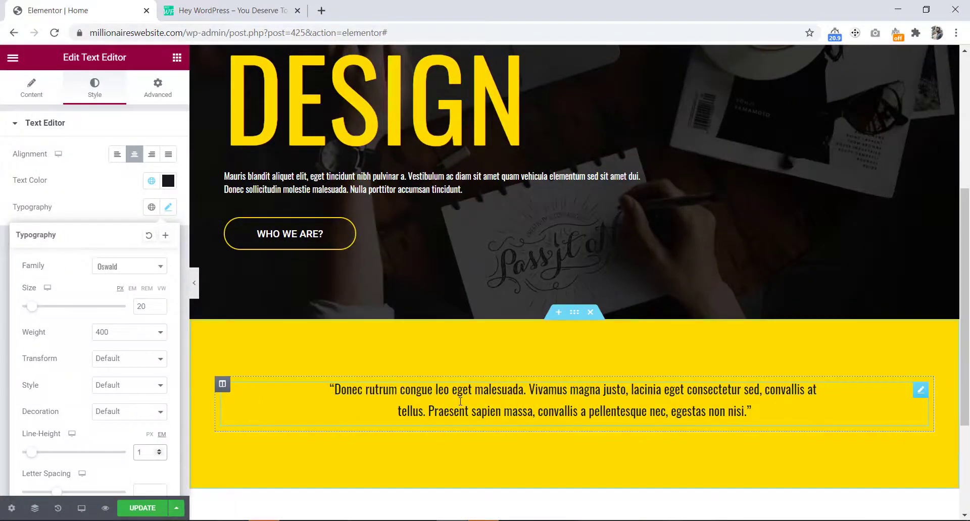
Switch to Elementor and add a section with three equal columns below the yellow quote section.
{"action": "scroll", "coordinate": [461, 401], "scroll_direction": "down", "scroll_amount": 3}
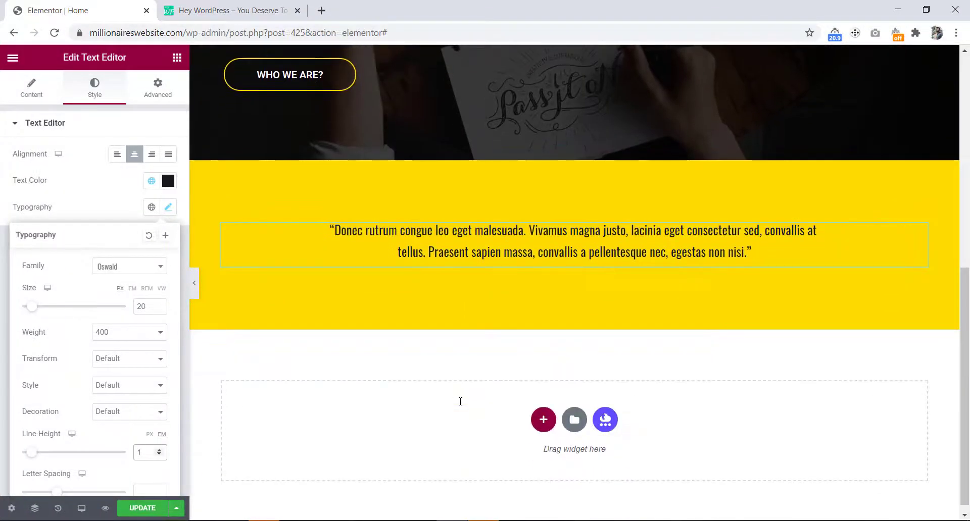
{"action": "left_click", "coordinate": [542, 405]}
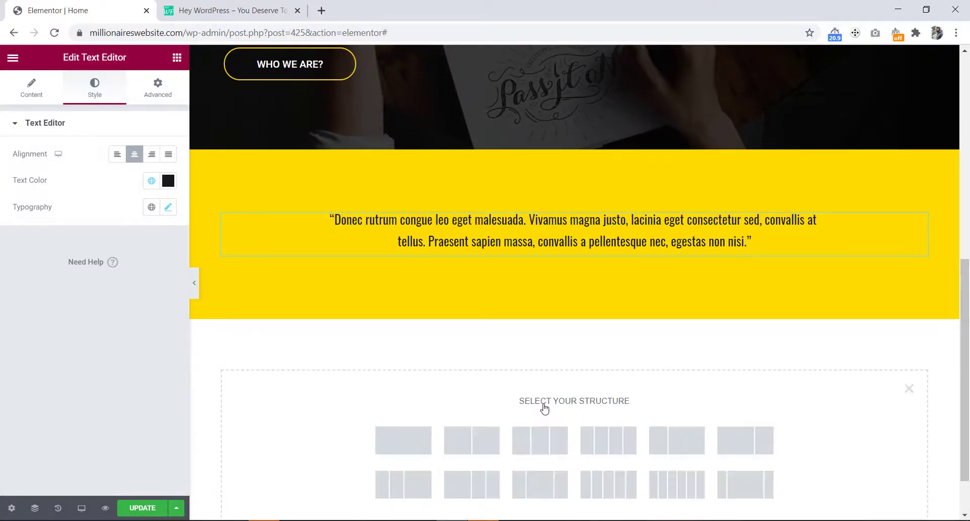
{"action": "left_click", "coordinate": [534, 450]}
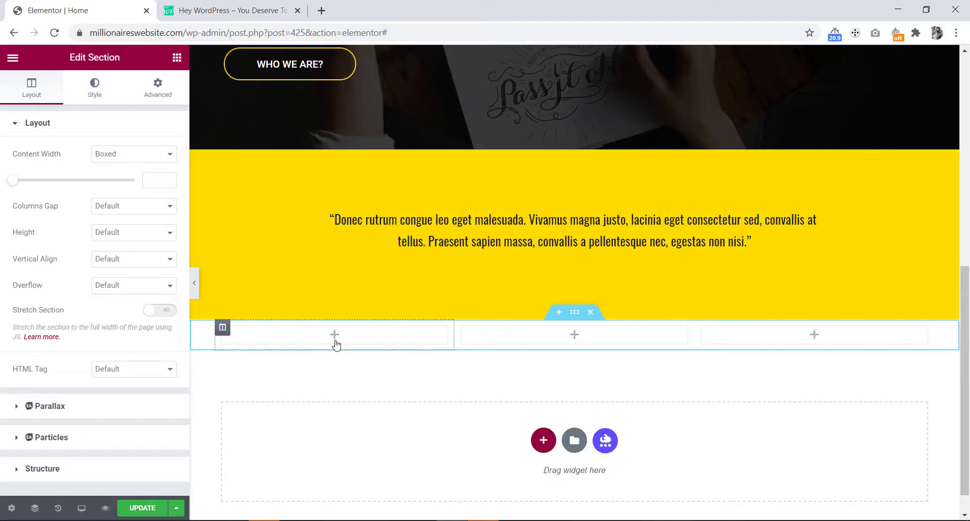
Place an Image Box widget in the first column of the new three-column section.
{"action": "left_click", "coordinate": [176, 60]}
{"action": "scroll", "coordinate": [96, 289], "scroll_direction": "down", "scroll_amount": 6}
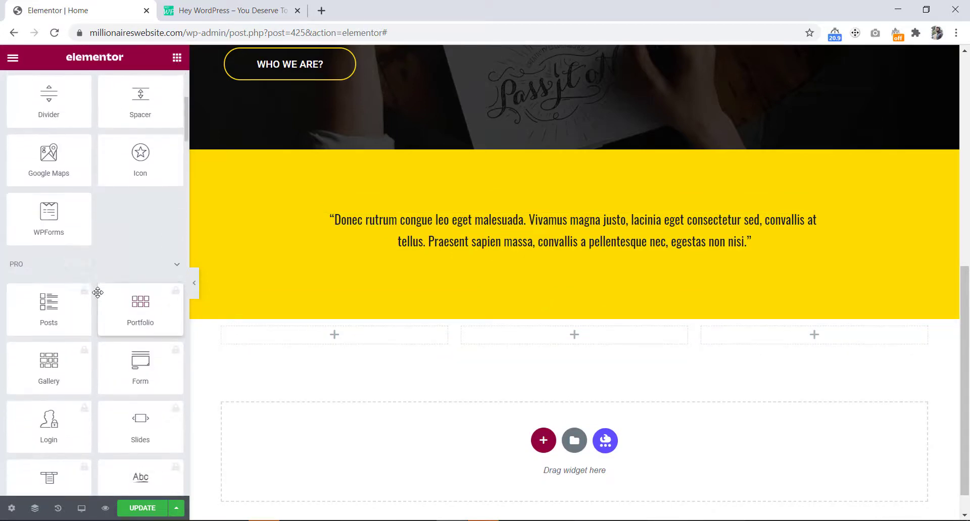
{"action": "scroll", "coordinate": [98, 292], "scroll_direction": "down", "scroll_amount": 15}
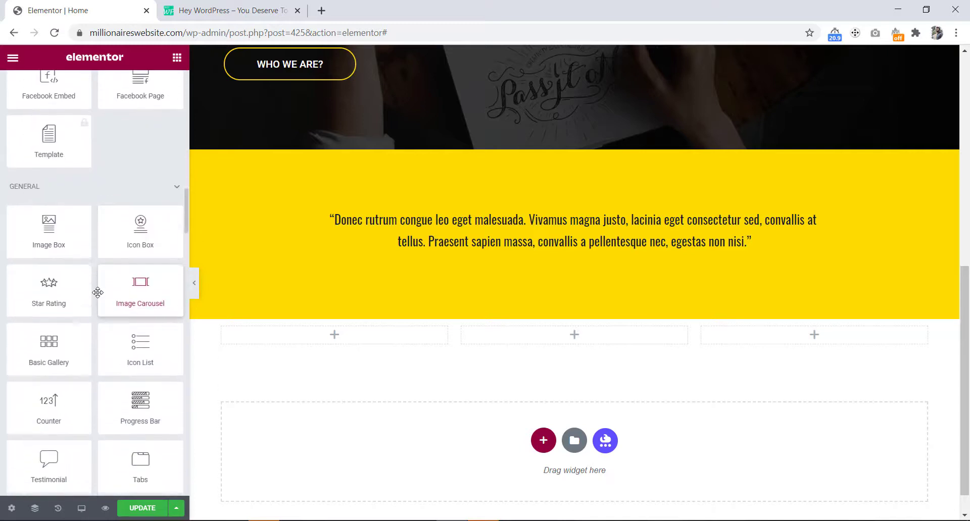
{"action": "scroll", "coordinate": [98, 293], "scroll_direction": "down", "scroll_amount": 1}
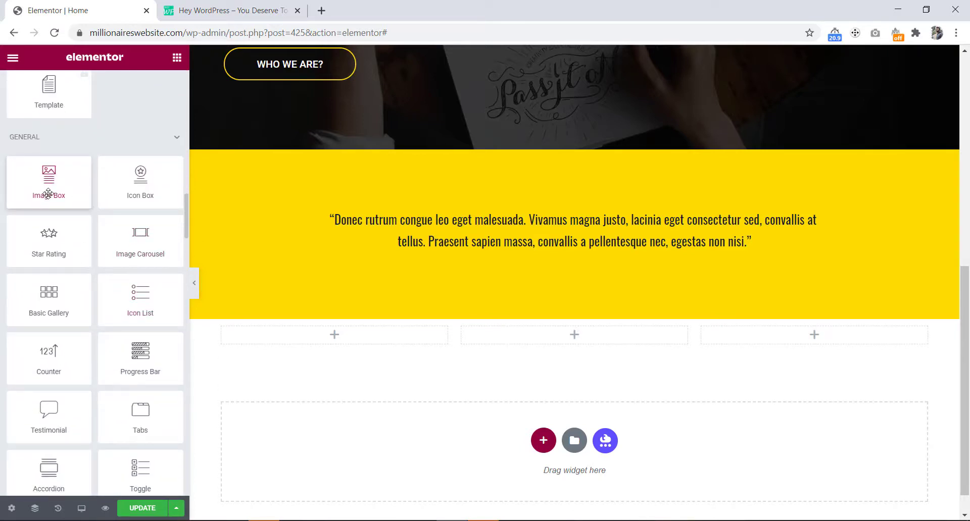
{"action": "left_click_drag", "start_coordinate": [48, 193], "coordinate": [318, 335]}
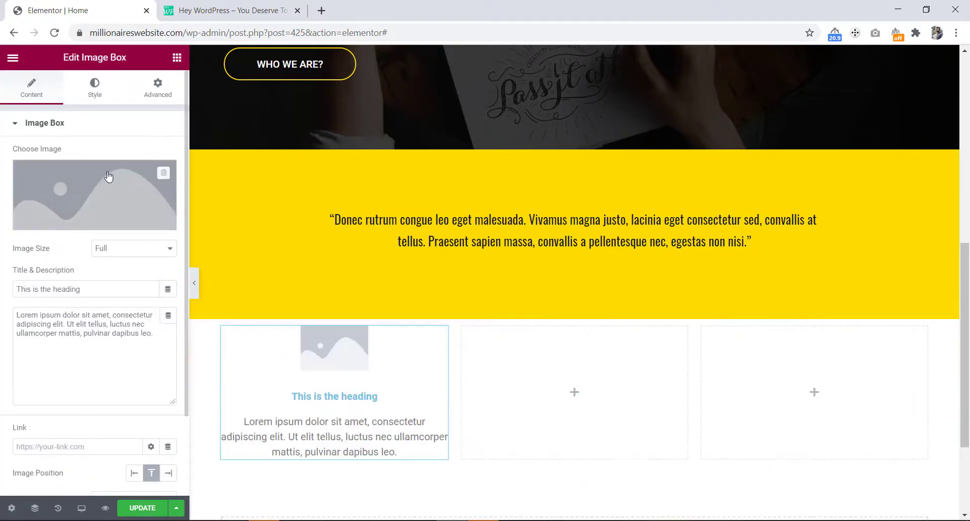
Upload service-1.jpg, service-2.jpg and service-3.jpg from the File folder and insert service-1.jpg as the image box's picture.
{"action": "left_click", "coordinate": [96, 191]}
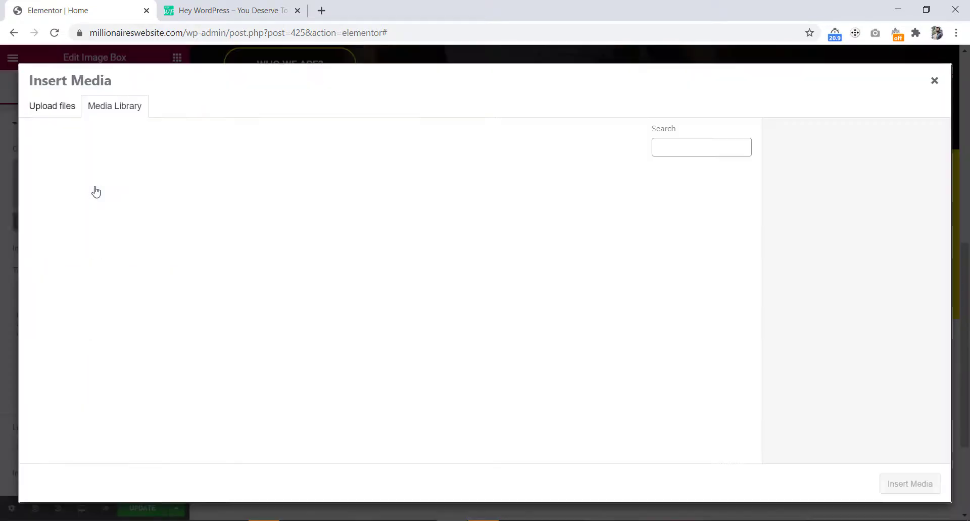
{"action": "left_click", "coordinate": [57, 111]}
{"action": "left_click", "coordinate": [487, 298]}
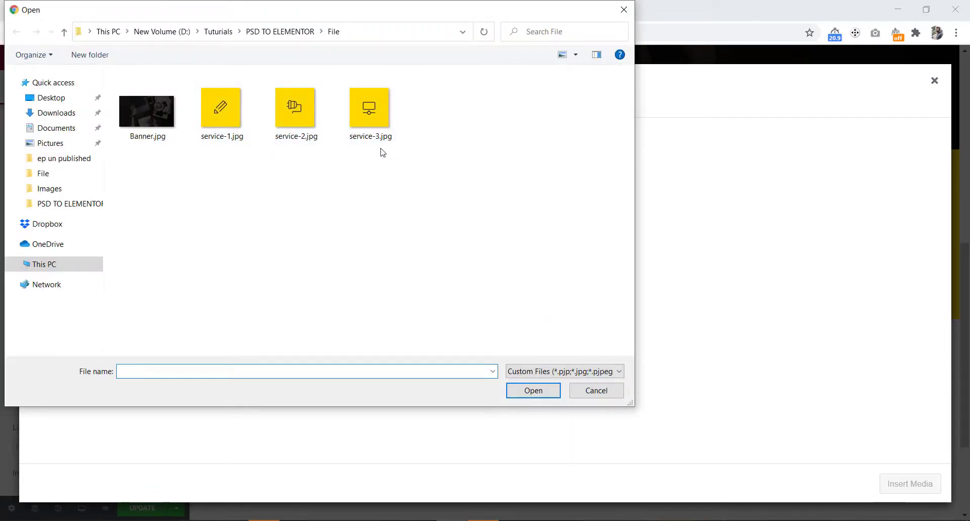
{"action": "left_click_drag", "start_coordinate": [429, 162], "coordinate": [237, 119]}
{"action": "left_click", "coordinate": [529, 391]}
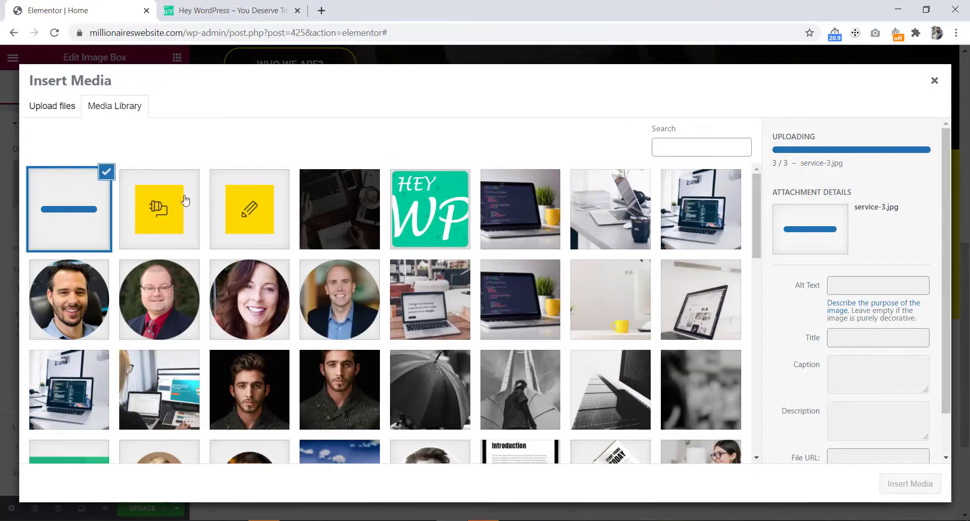
{"action": "left_click", "coordinate": [247, 216]}
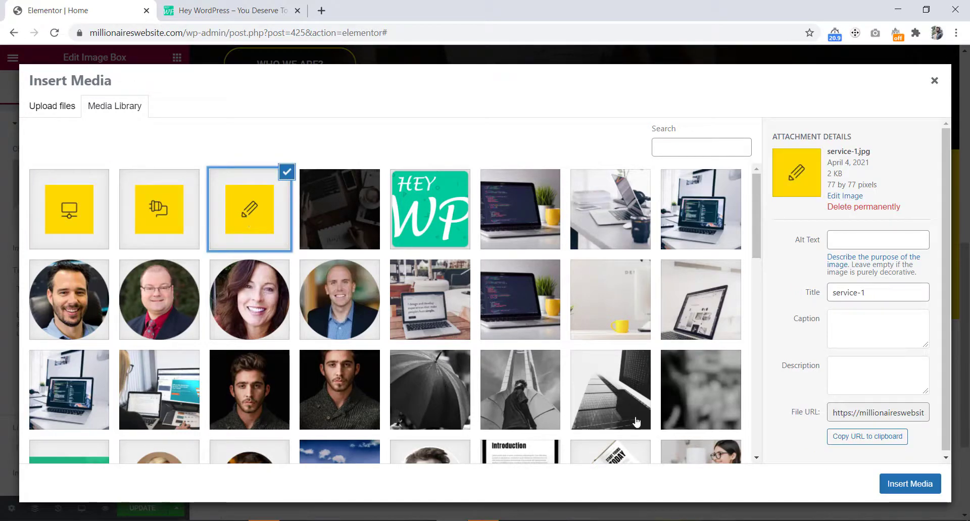
{"action": "left_click", "coordinate": [892, 484]}
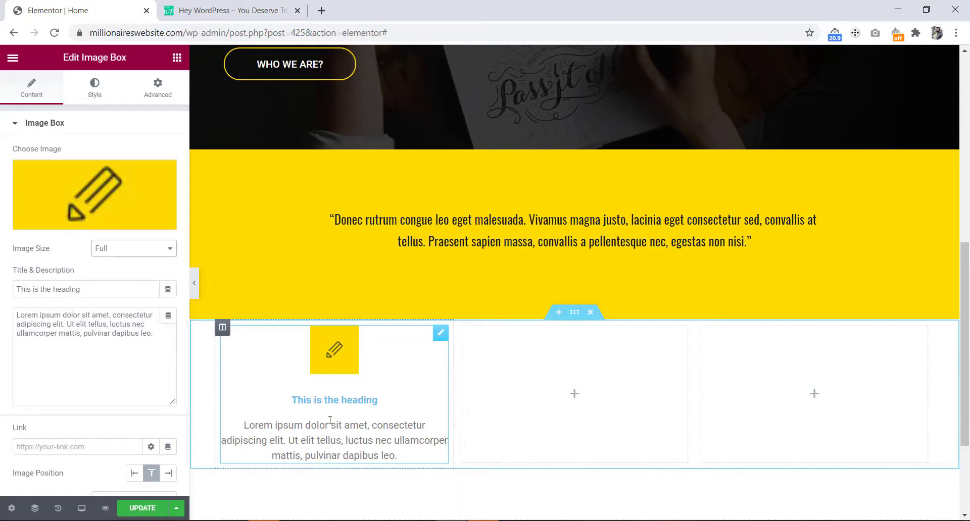
Copy the DESIGN heading text from the Photoshop mockup and replace the Elementor image box's title with it.
{"action": "left_click", "coordinate": [328, 520]}
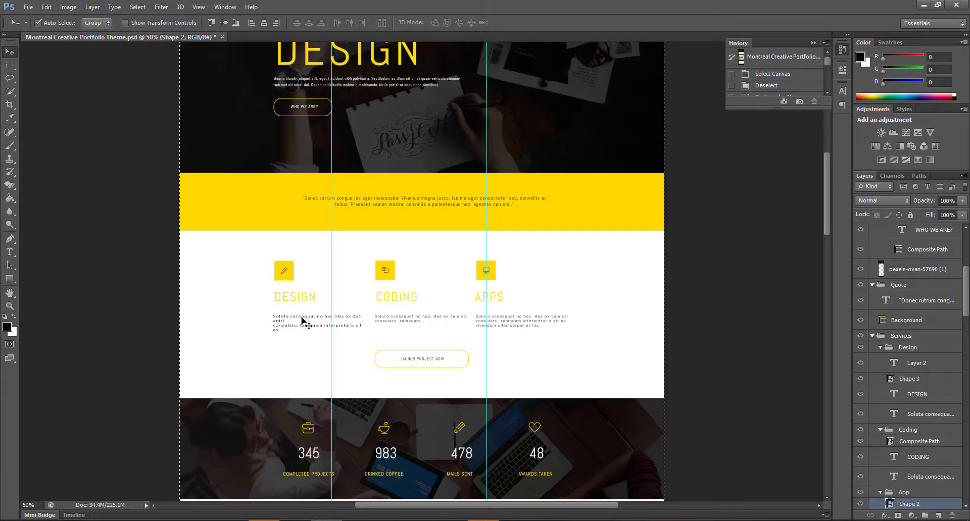
{"action": "double_click", "coordinate": [295, 297]}
{"action": "double_click", "coordinate": [296, 296]}
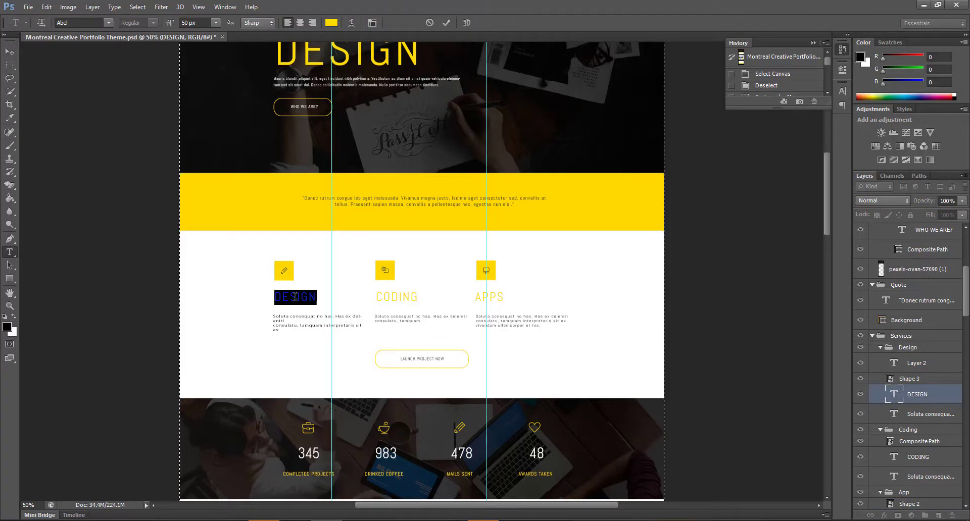
{"action": "right_click", "coordinate": [295, 298]}
{"action": "left_click", "coordinate": [316, 336]}
{"action": "key", "text": "alt+Tab"}
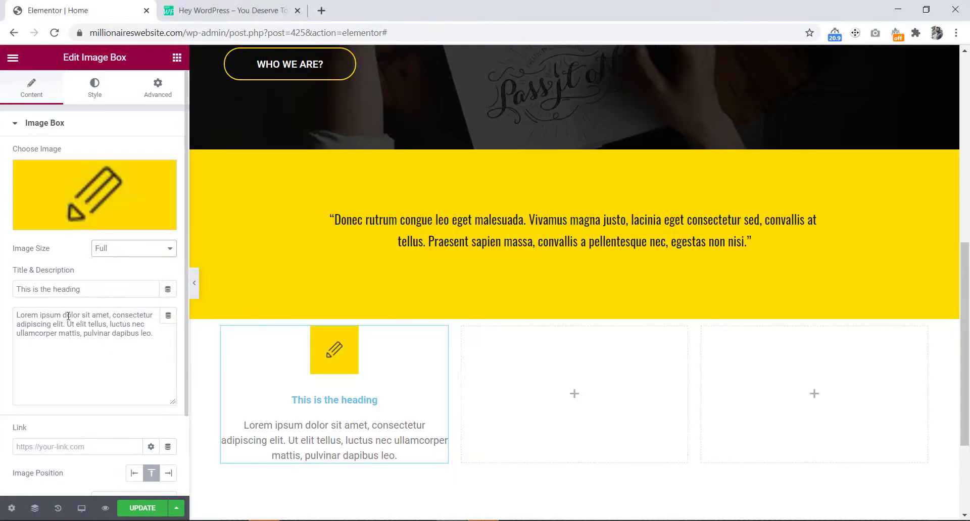
{"action": "left_click_drag", "start_coordinate": [80, 290], "coordinate": [14, 288]}
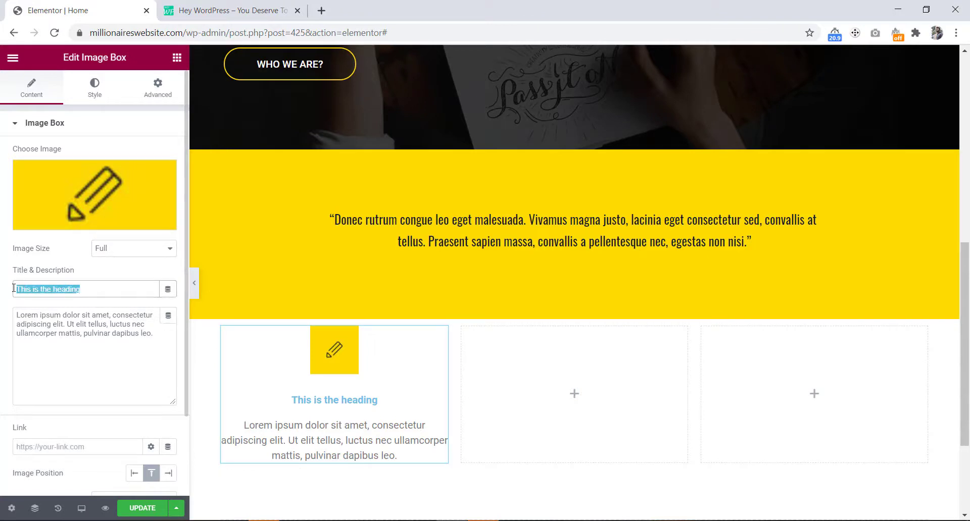
{"action": "key", "text": "ctrl+v"}
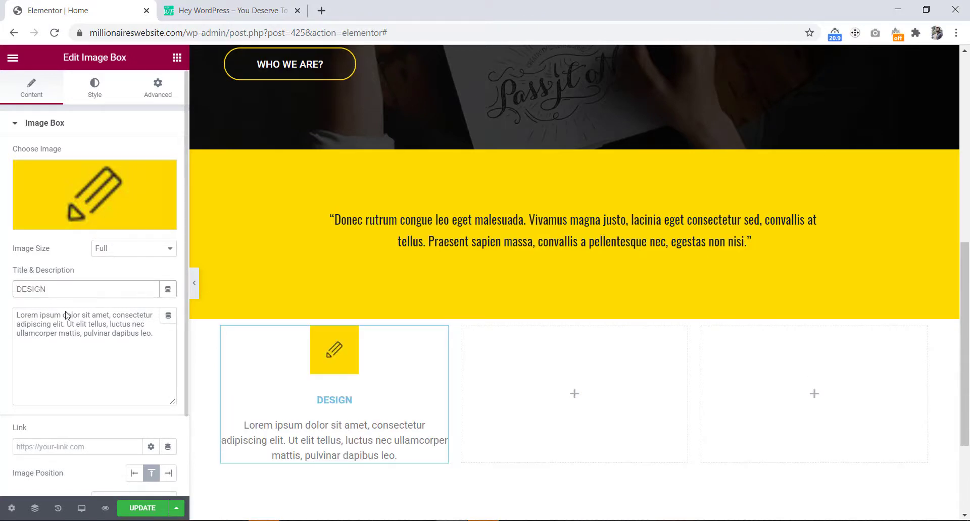
Copy the Design service's paragraph, "Soluta consequat no has...", from the Photoshop mockup and replace the Elementor image box's description with it.
{"action": "left_click", "coordinate": [327, 520]}
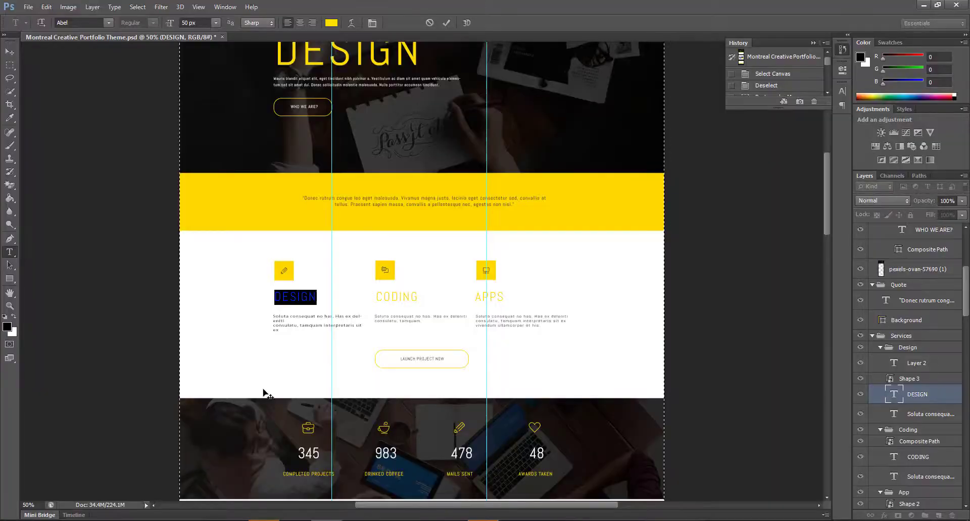
{"action": "left_click", "coordinate": [429, 23]}
{"action": "left_click", "coordinate": [287, 315]}
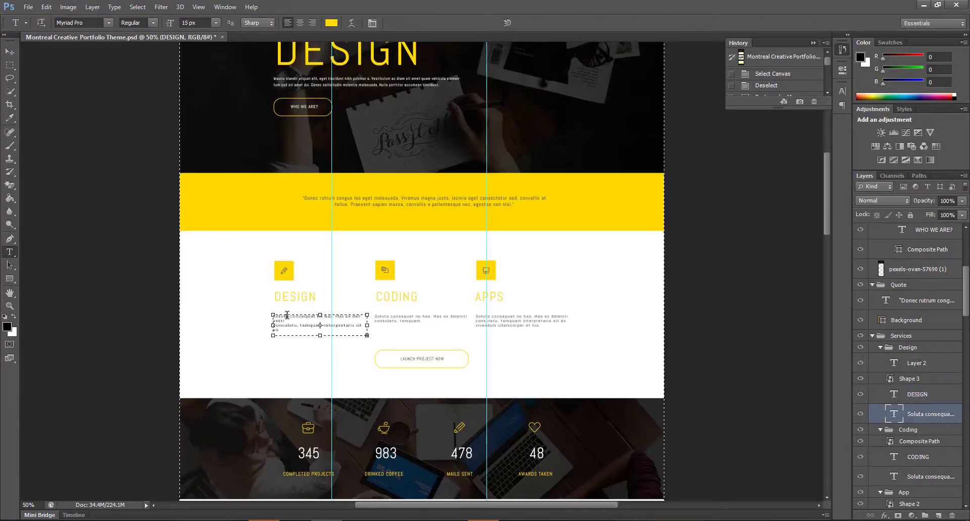
{"action": "key", "text": "ctrl+a"}
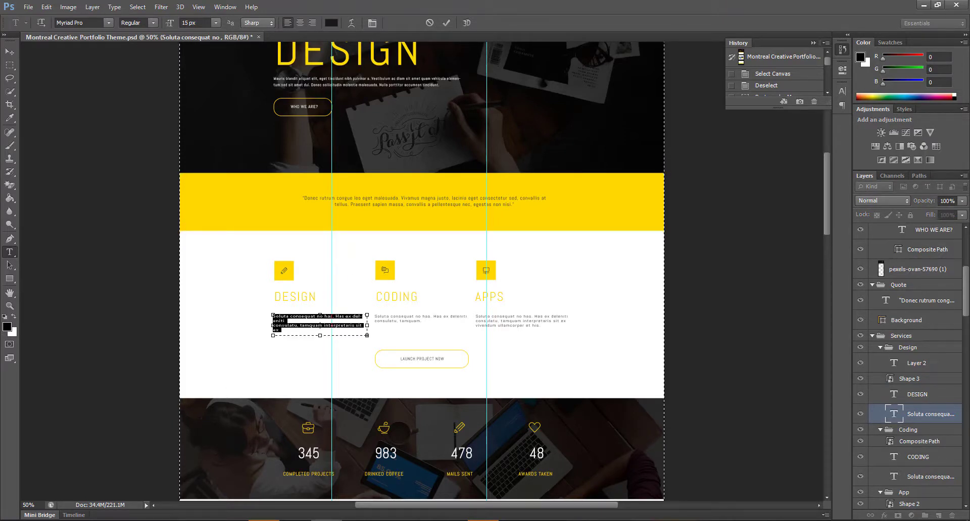
{"action": "key", "text": "alt+Tab"}
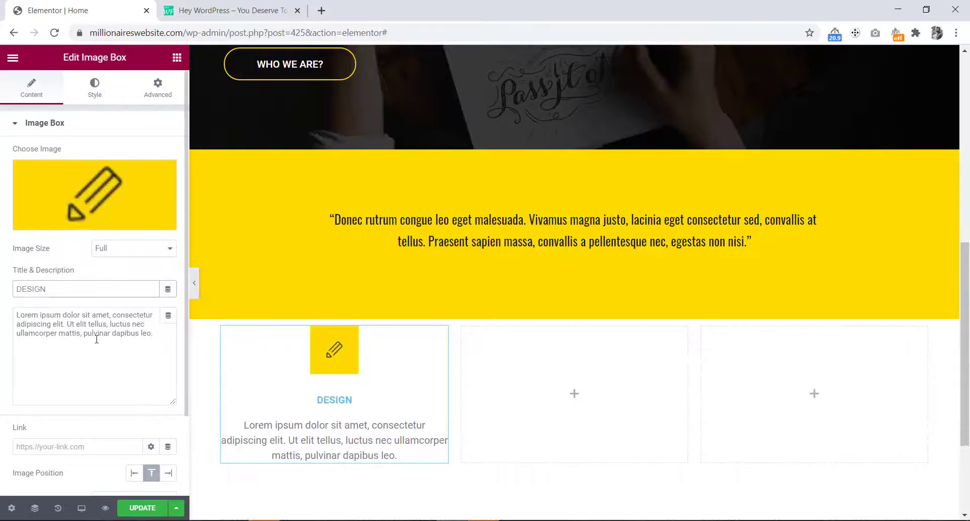
{"action": "left_click", "coordinate": [85, 326]}
{"action": "key", "text": "ctrl+a"}
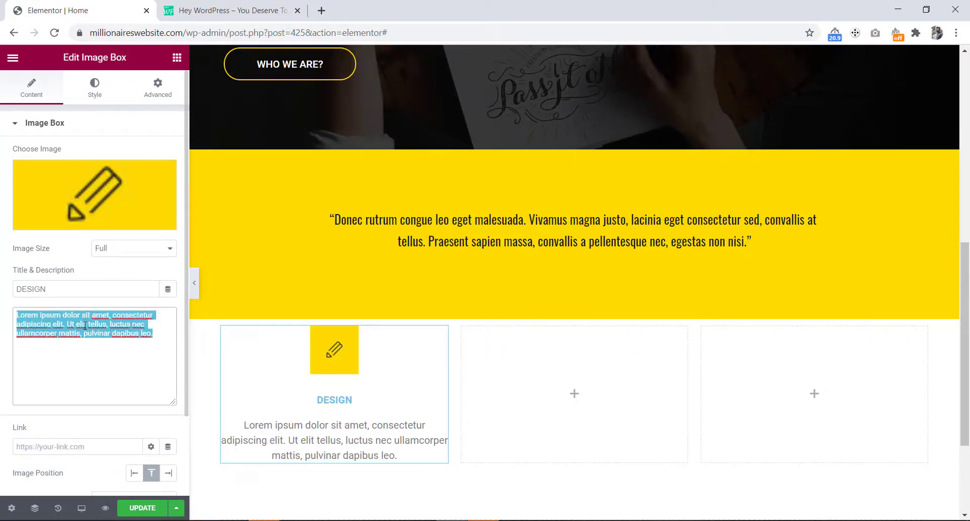
{"action": "key", "text": "ctrl+v"}
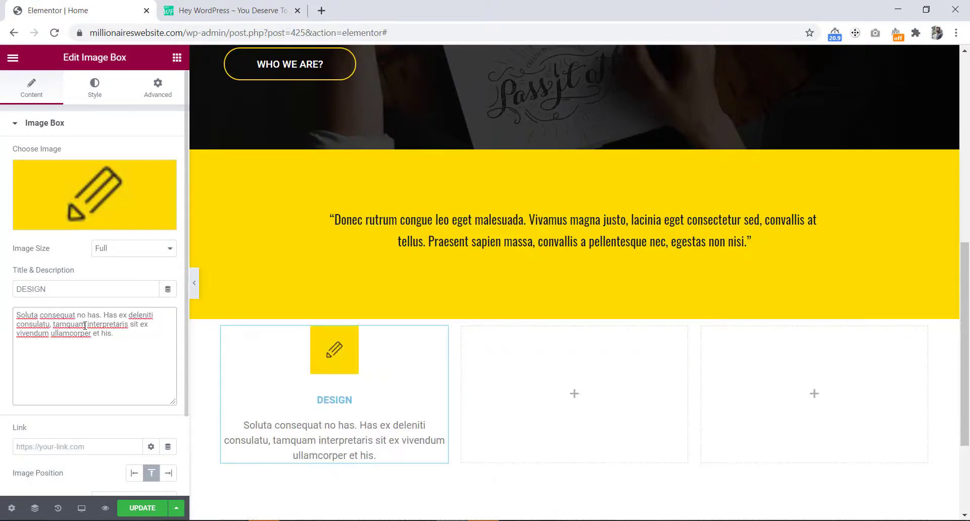
Align the image box's content to the left.
{"action": "left_click", "coordinate": [94, 91]}
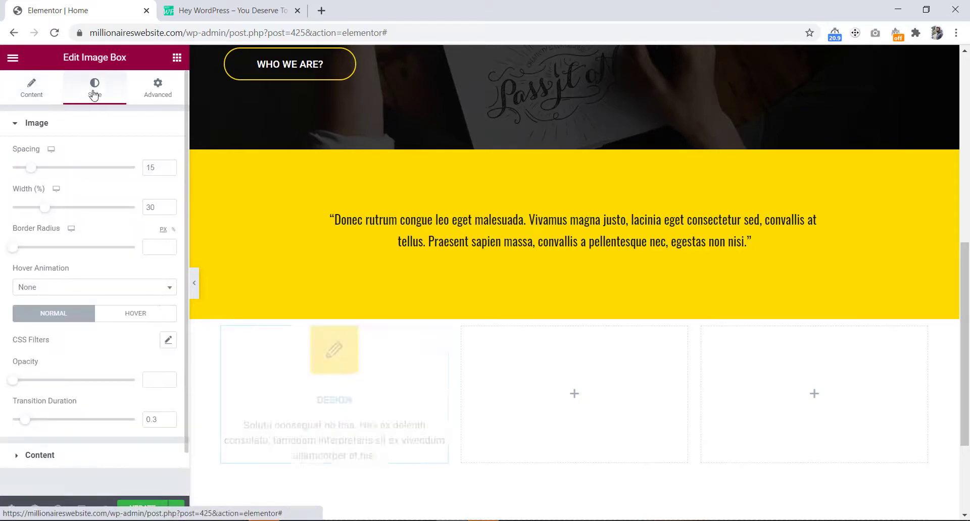
{"action": "left_click", "coordinate": [73, 464]}
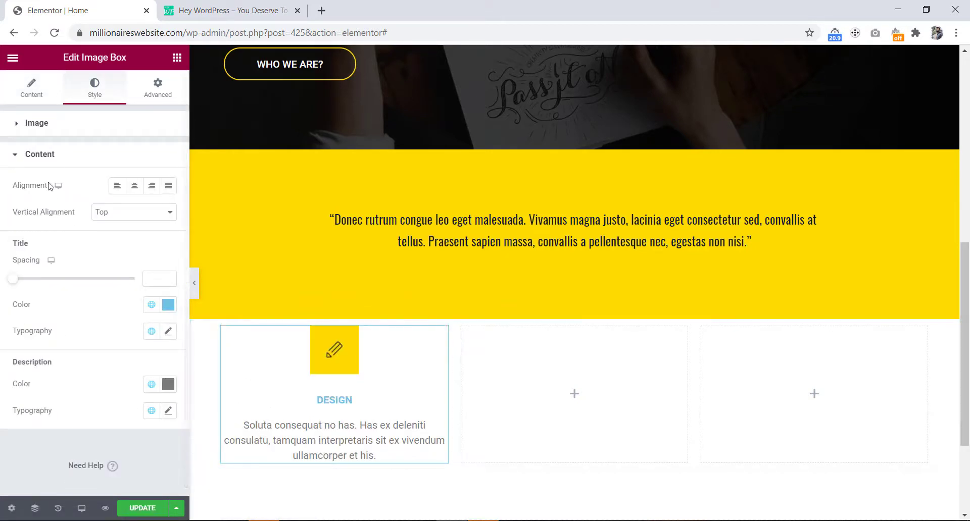
{"action": "left_click", "coordinate": [116, 186]}
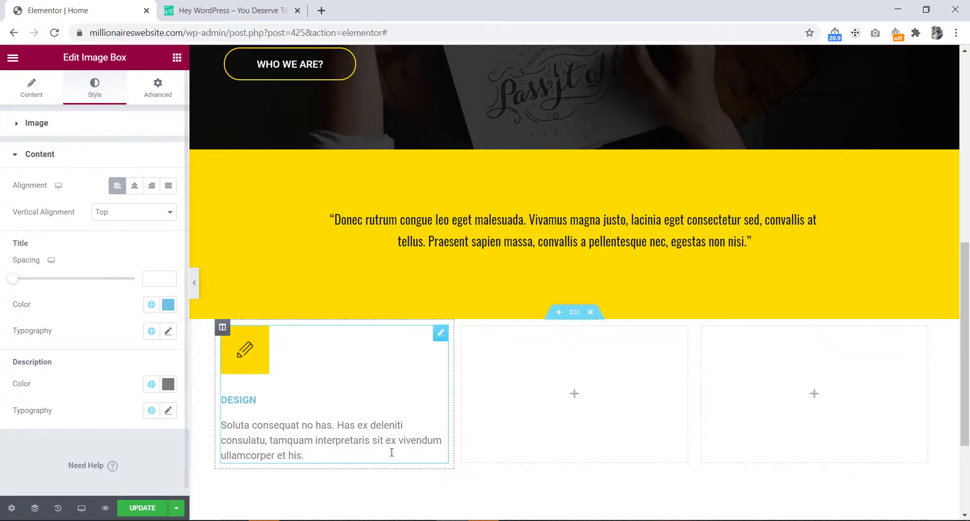
Check the DESIGN heading's text formatting in the Photoshop mockup and set the Elementor image box's title color to the global yellow.
{"action": "key", "text": "alt+Tab"}
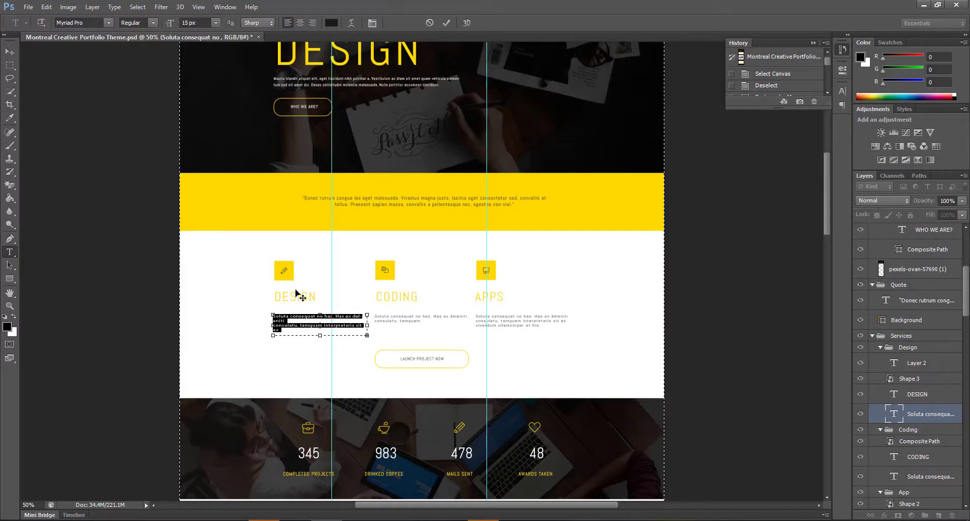
{"action": "left_click", "coordinate": [430, 22]}
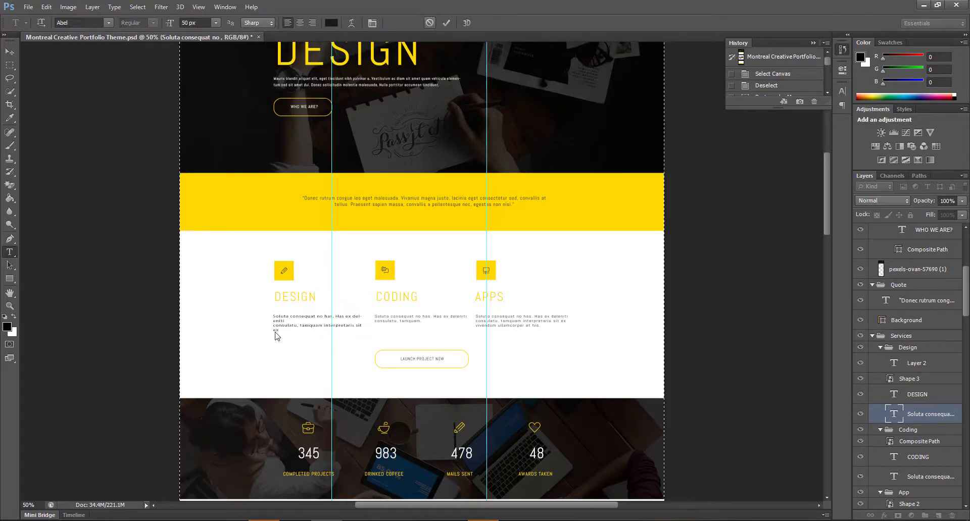
{"action": "left_click", "coordinate": [299, 296]}
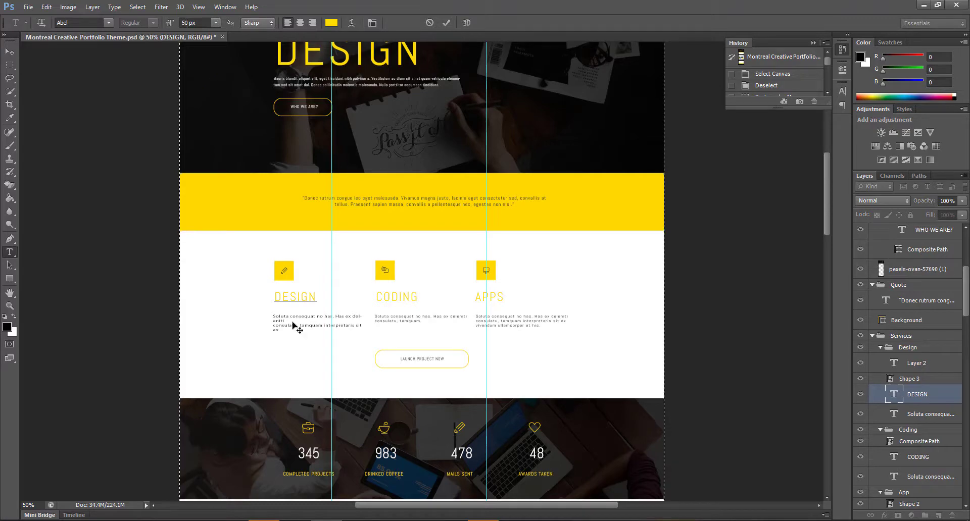
{"action": "left_click", "coordinate": [449, 520]}
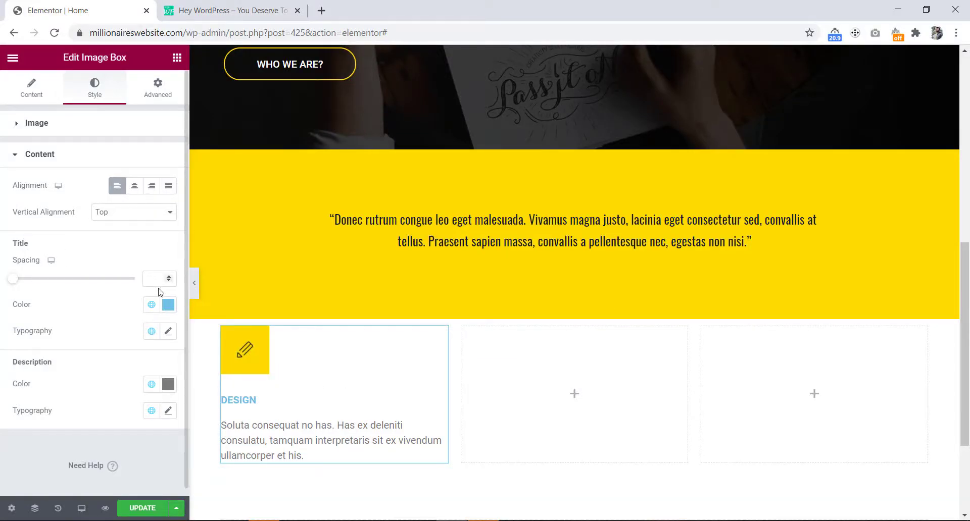
{"action": "left_click", "coordinate": [151, 304]}
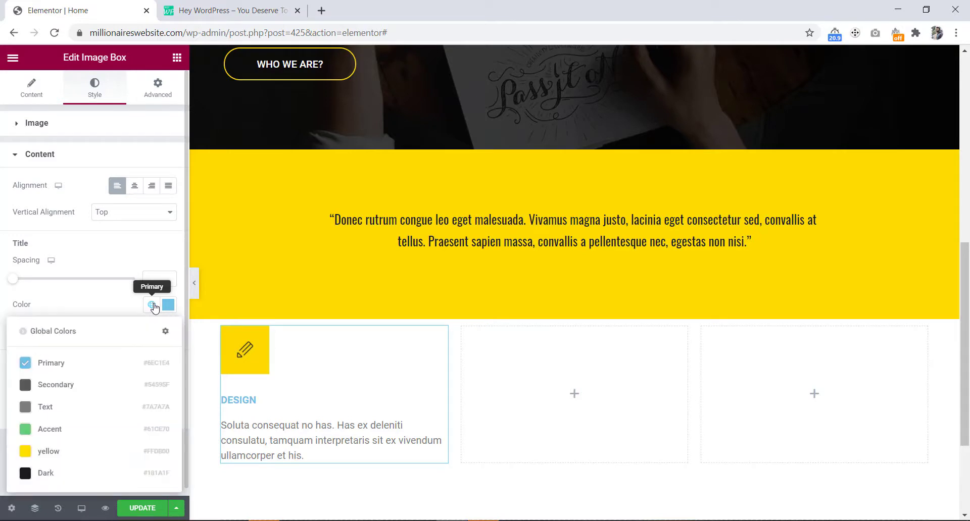
{"action": "left_click", "coordinate": [76, 451]}
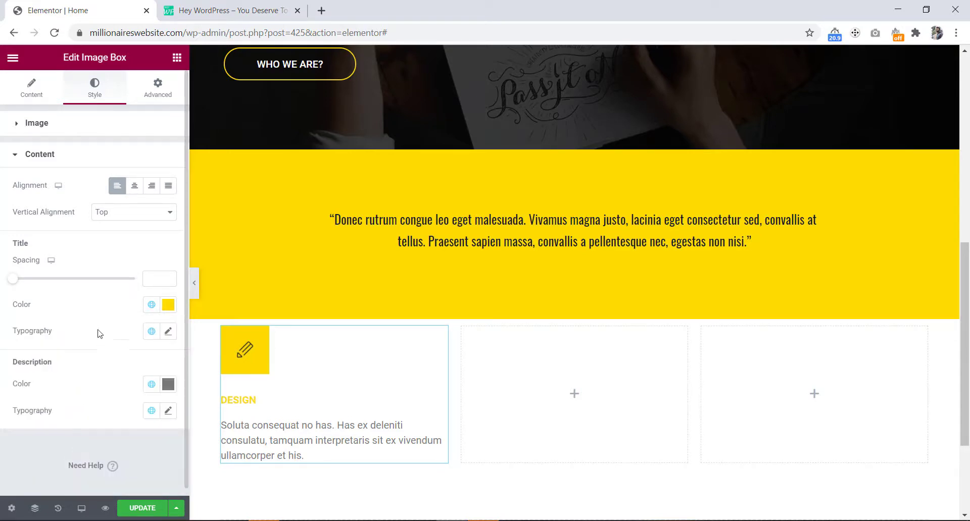
Set the image box title's typography to Oswald, size 50 px, weight 300.
{"action": "left_click", "coordinate": [169, 332]}
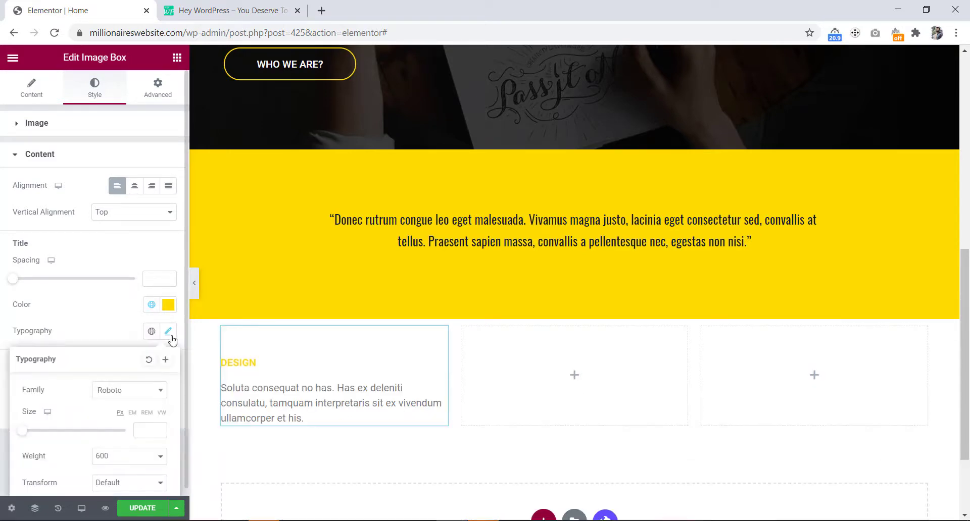
{"action": "left_click", "coordinate": [151, 430]}
{"action": "type", "text": "50"}
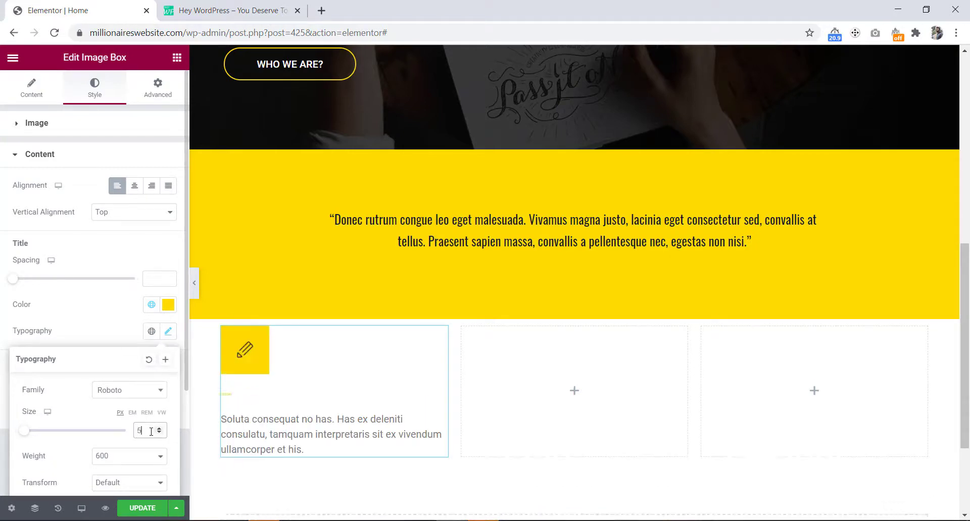
{"action": "left_click", "coordinate": [127, 392]}
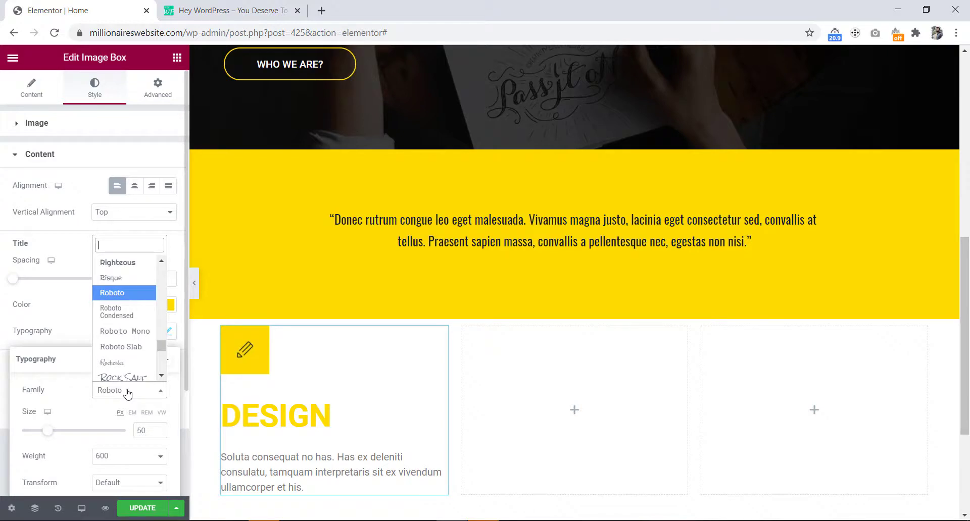
{"action": "type", "text": "osw"}
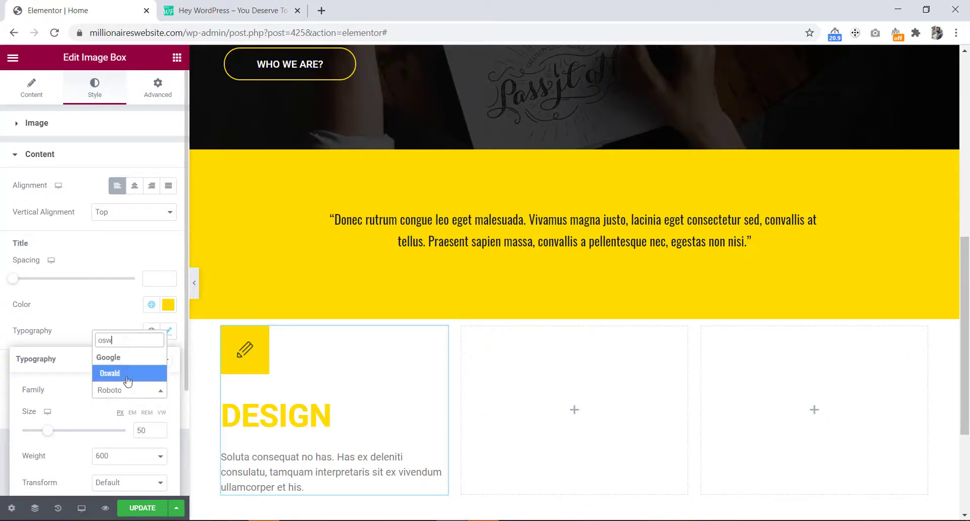
{"action": "left_click", "coordinate": [126, 374]}
{"action": "scroll", "coordinate": [126, 372], "scroll_direction": "down", "scroll_amount": 3}
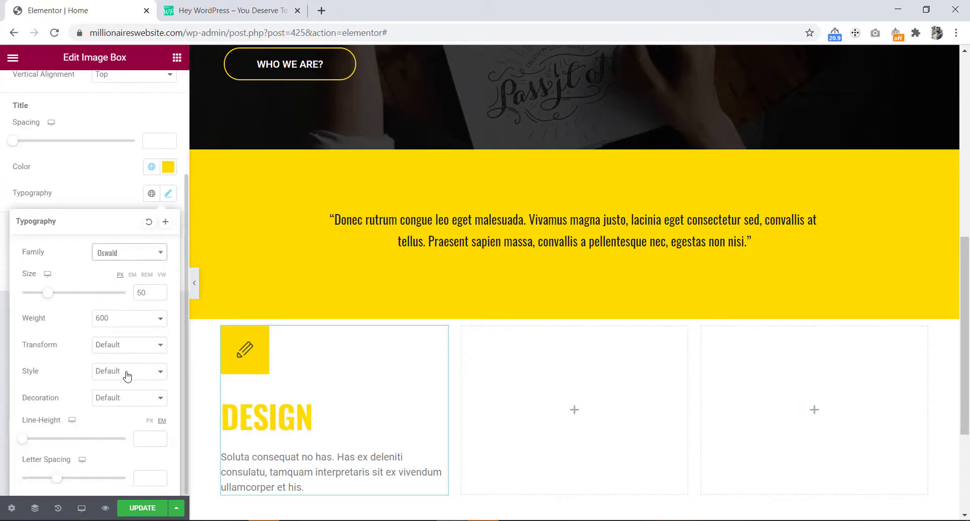
{"action": "left_click", "coordinate": [116, 324]}
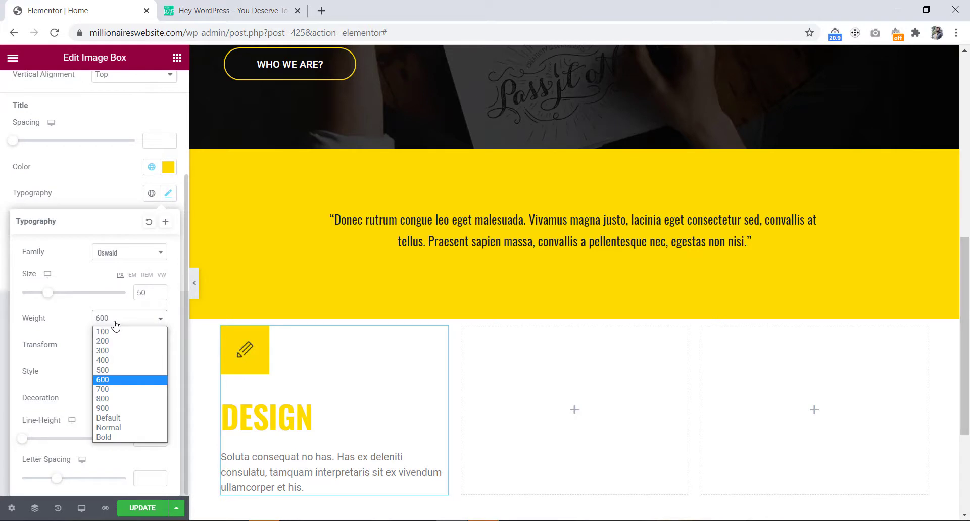
{"action": "left_click", "coordinate": [115, 351]}
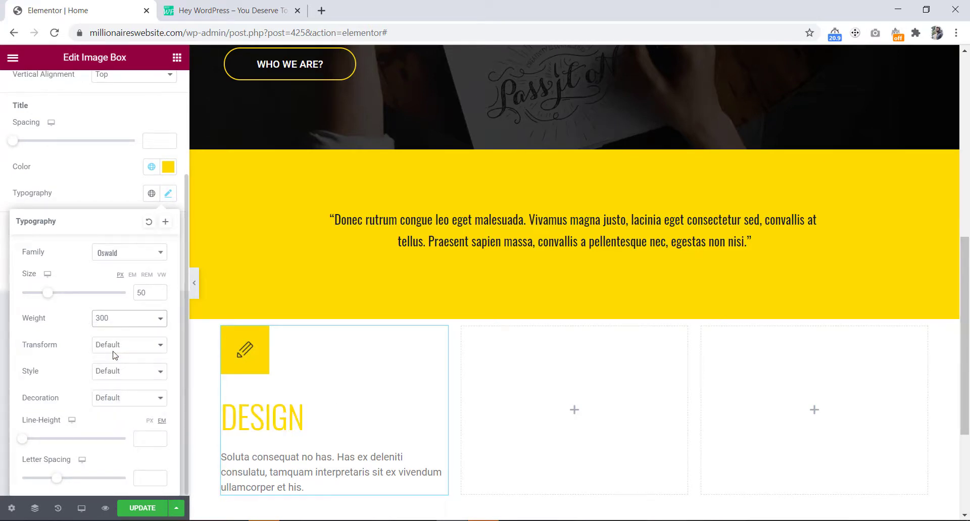
{"action": "left_click", "coordinate": [109, 207]}
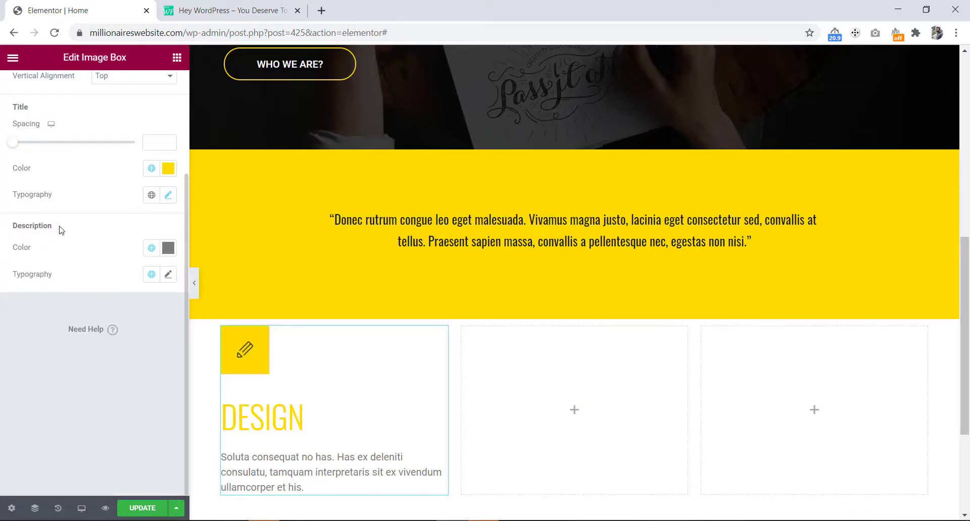
Set the image box description's color to the near-black global color and its font family to Oswald.
{"action": "left_click", "coordinate": [151, 249]}
{"action": "left_click", "coordinate": [45, 416]}
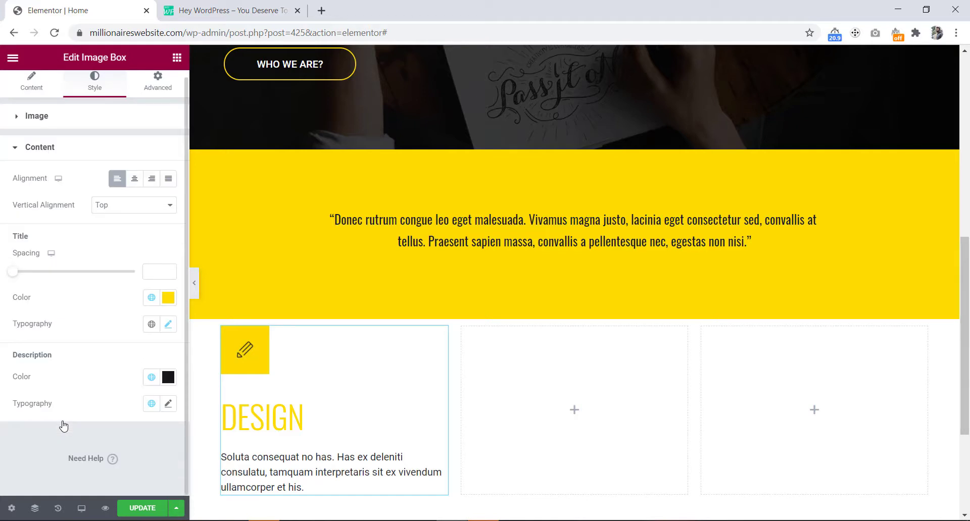
{"action": "left_click", "coordinate": [169, 404]}
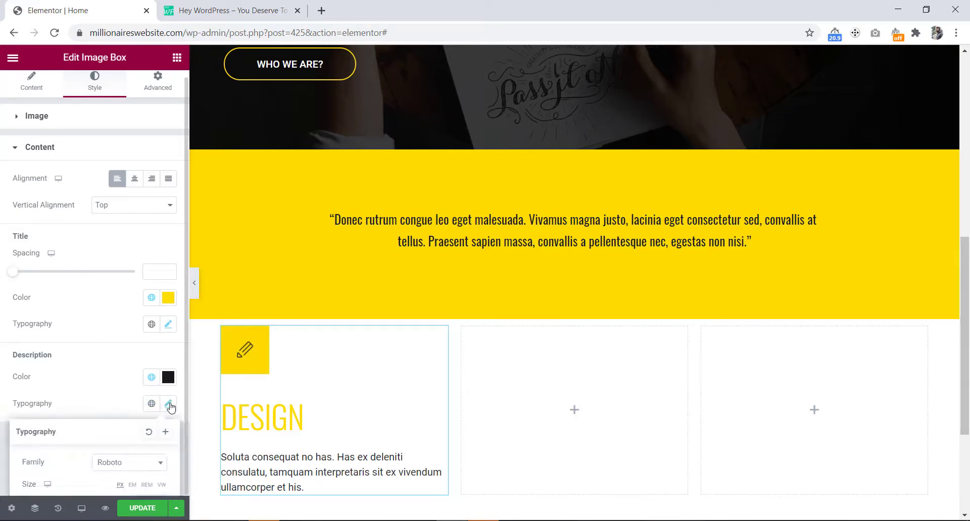
{"action": "scroll", "coordinate": [111, 378], "scroll_direction": "down", "scroll_amount": 4}
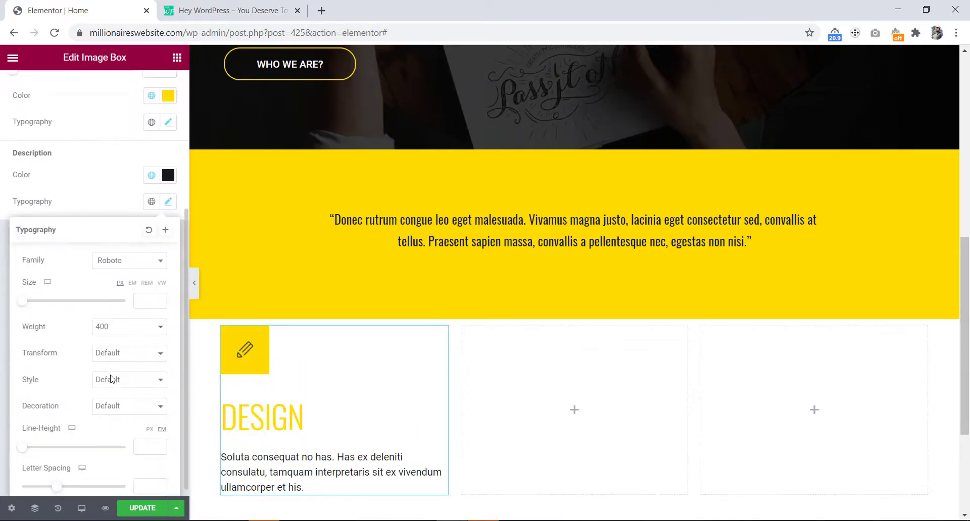
{"action": "left_click", "coordinate": [123, 263]}
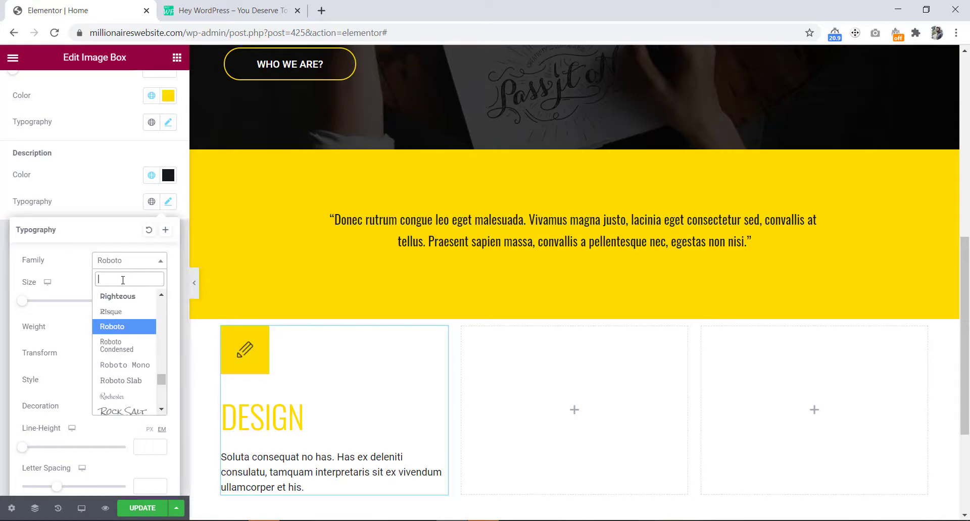
{"action": "type", "text": "osw"}
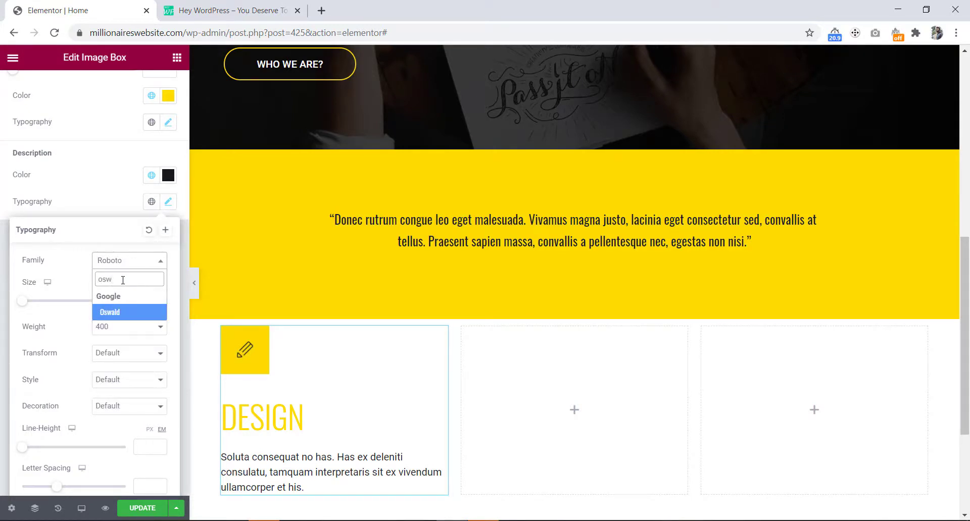
{"action": "left_click", "coordinate": [122, 313]}
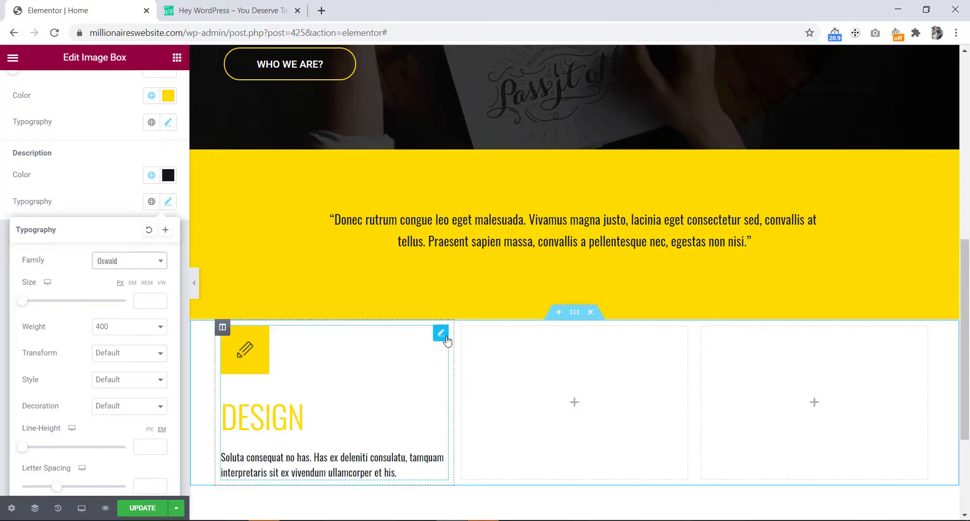
Copy the finished DESIGN image box and paste it into the second and third columns.
{"action": "right_click", "coordinate": [442, 337]}
{"action": "left_click", "coordinate": [456, 388]}
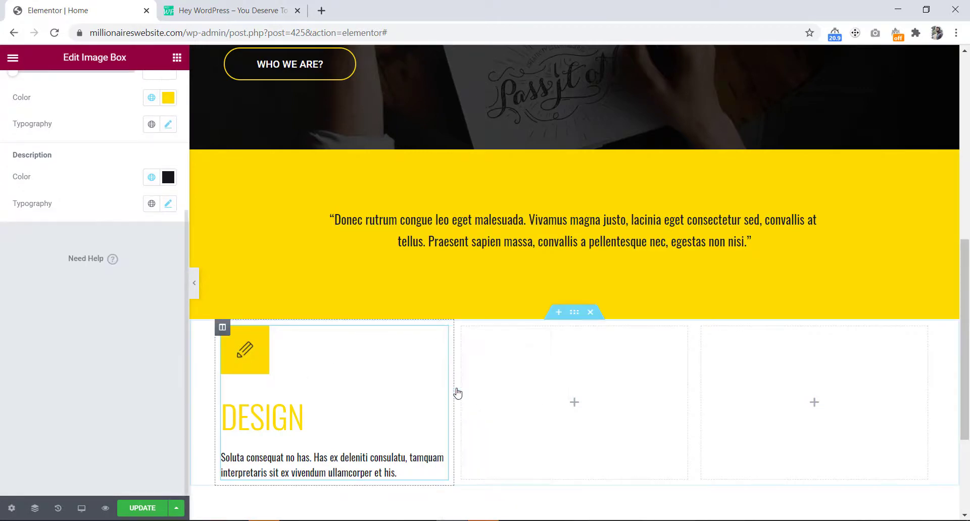
{"action": "right_click", "coordinate": [594, 362]}
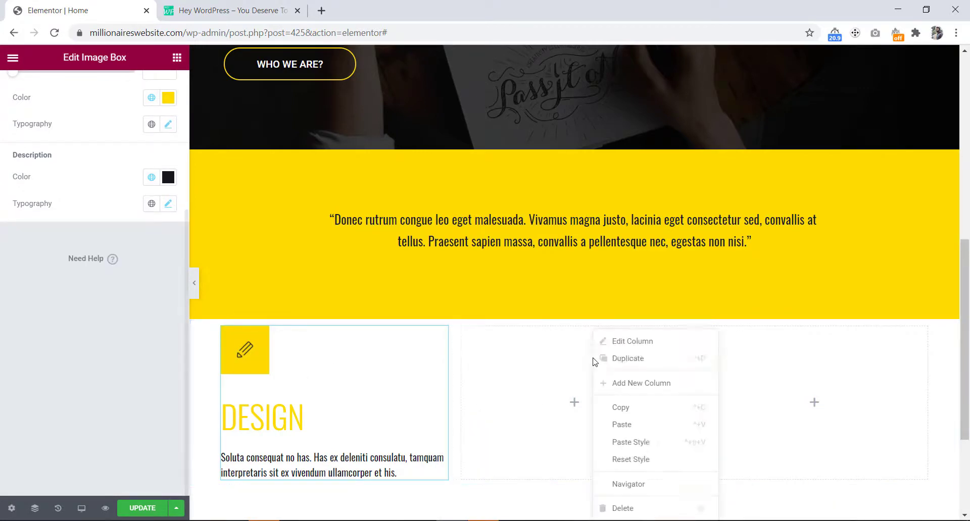
{"action": "left_click", "coordinate": [617, 427]}
{"action": "right_click", "coordinate": [770, 396]}
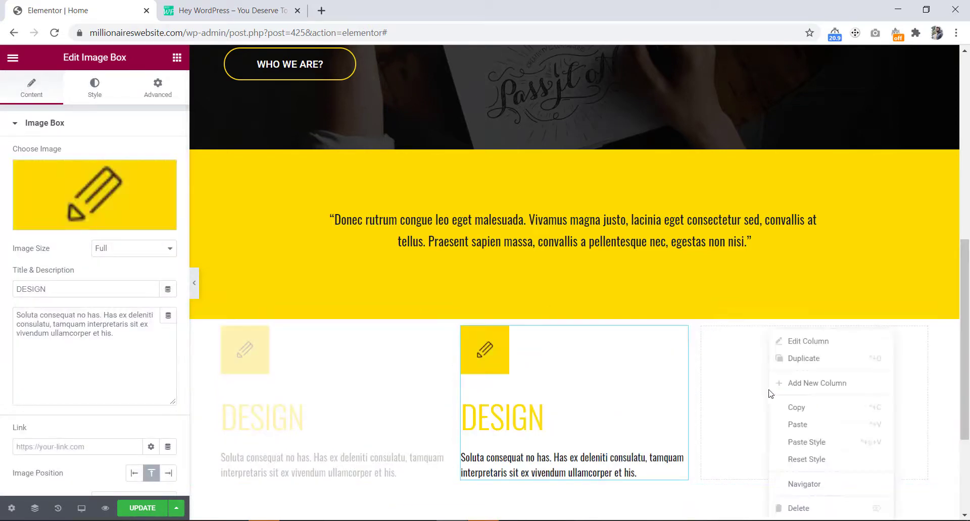
{"action": "left_click", "coordinate": [784, 425]}
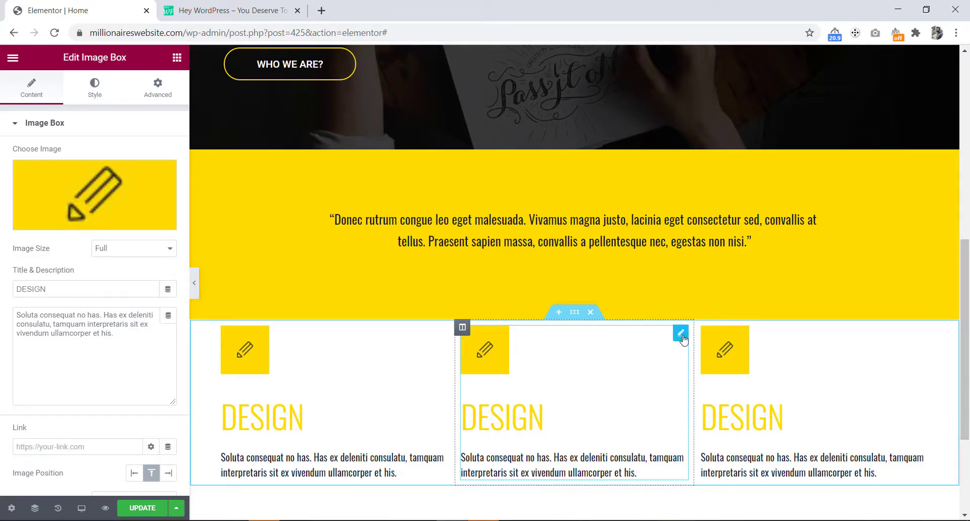
Replace the second column's image with the yellow plug icon from the media library.
{"action": "left_click", "coordinate": [94, 186]}
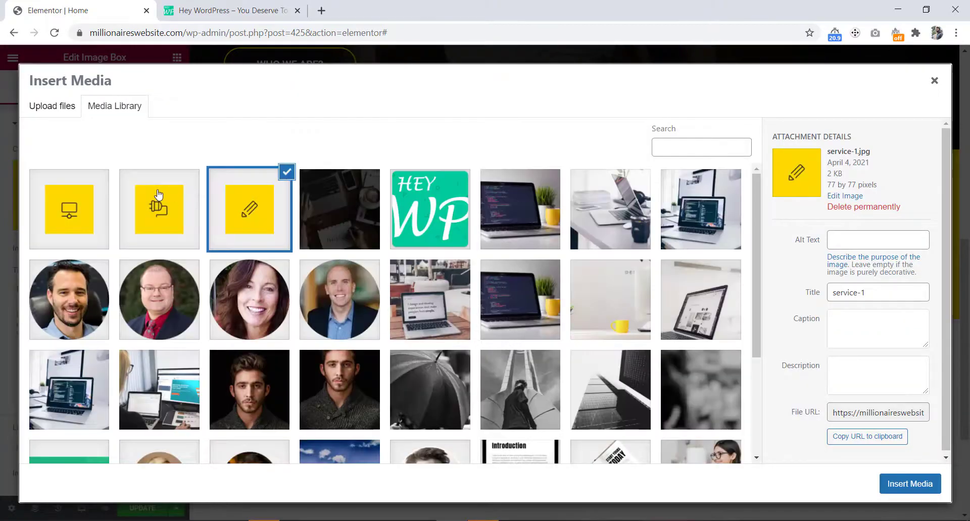
{"action": "left_click", "coordinate": [158, 202]}
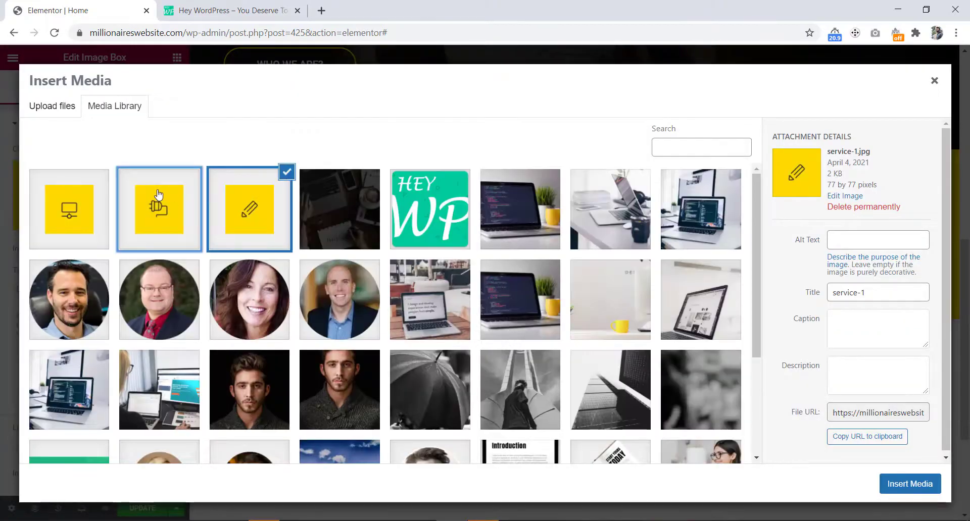
{"action": "left_click", "coordinate": [917, 482]}
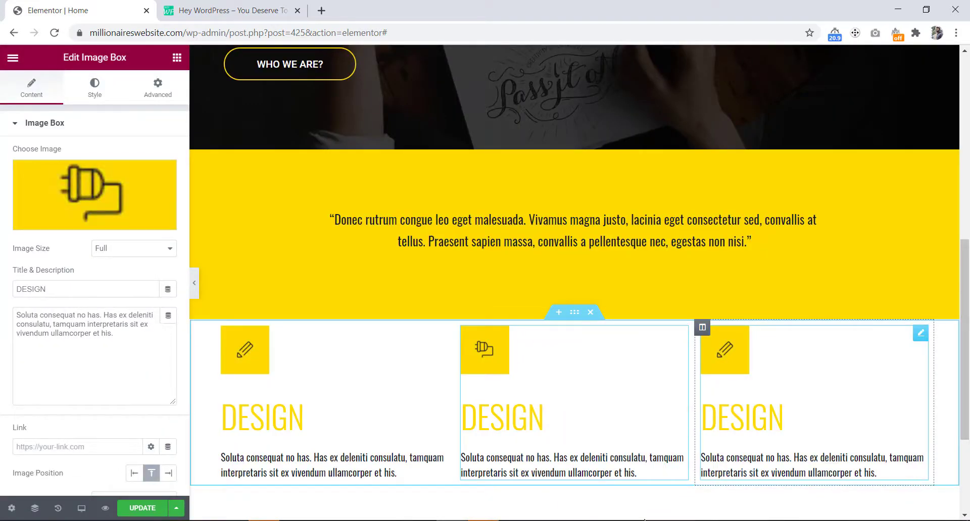
Copy the CODING heading text from the Photoshop mockup and replace the second Elementor image box's title with it.
{"action": "key", "text": "alt+Tab"}
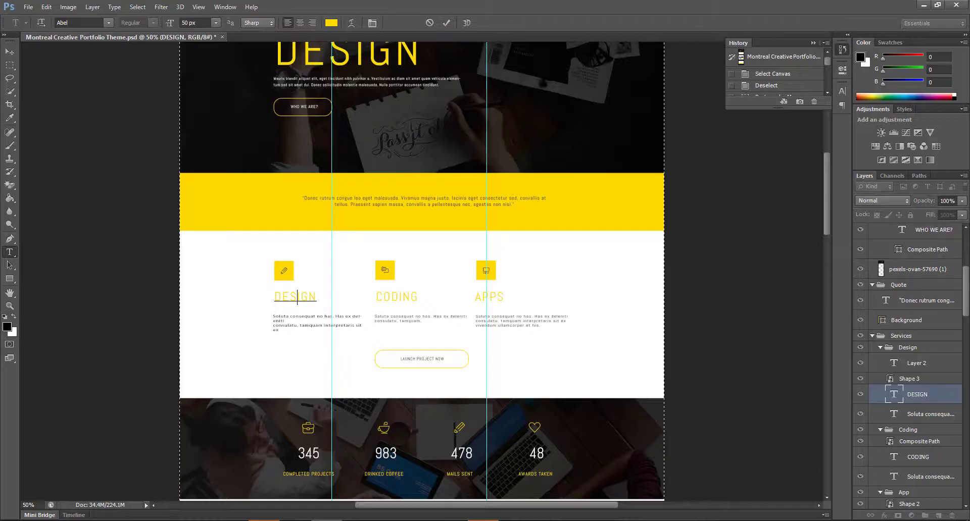
{"action": "double_click", "coordinate": [397, 297]}
{"action": "right_click", "coordinate": [395, 294]}
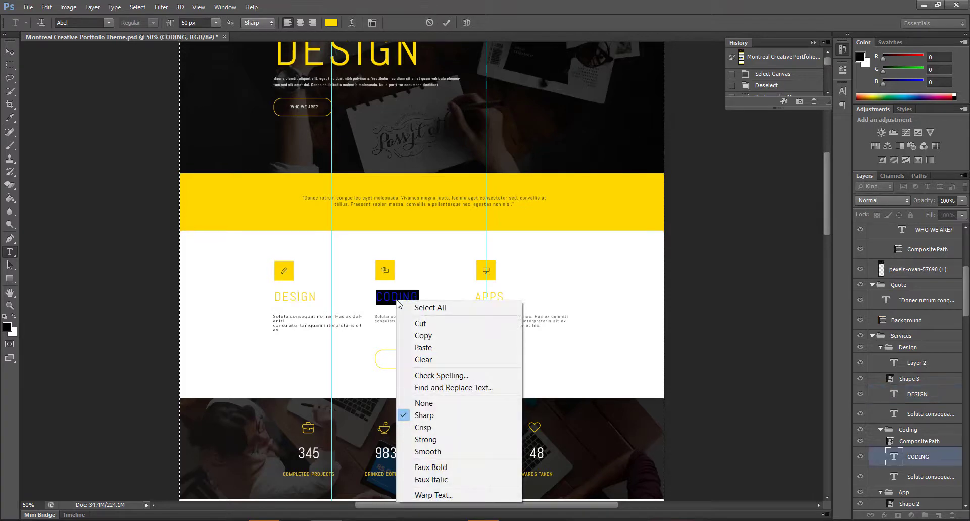
{"action": "left_click", "coordinate": [418, 336]}
{"action": "key", "text": "alt+Tab"}
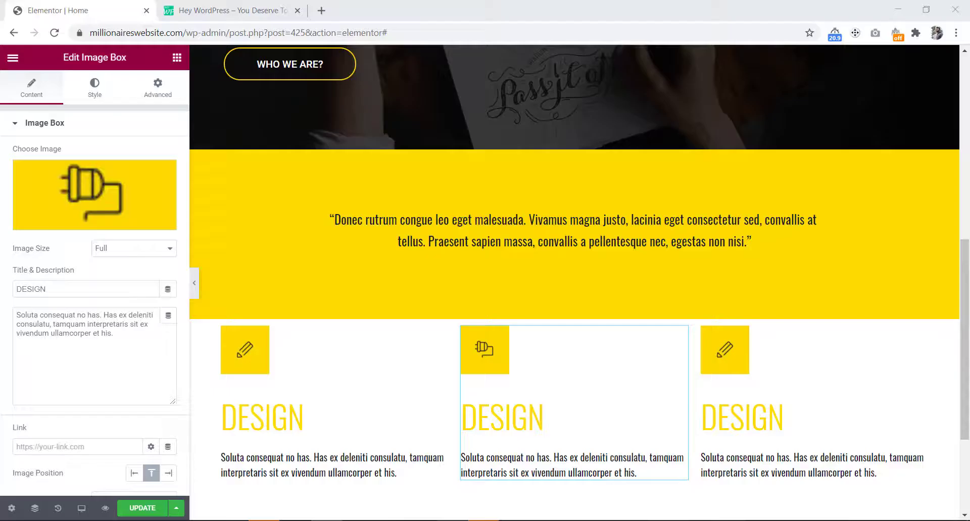
{"action": "key", "text": "ctrl+v"}
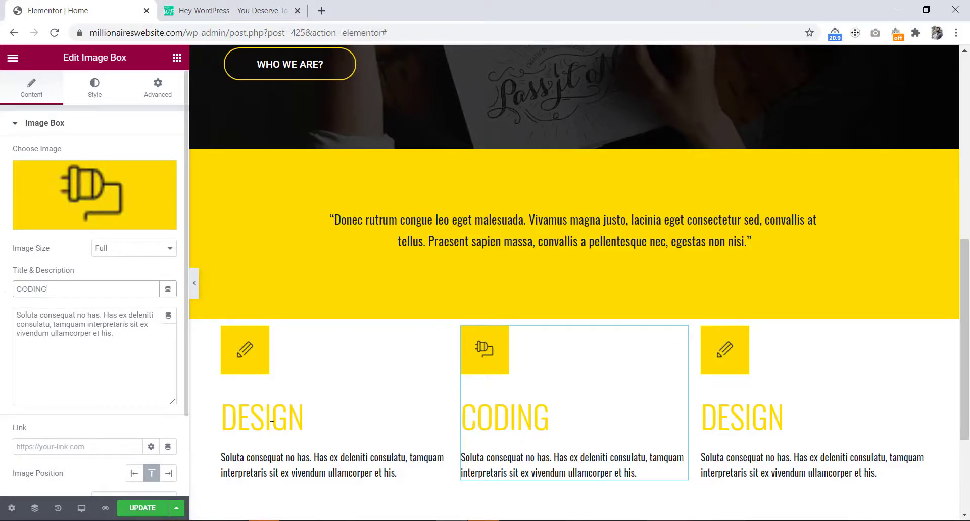
Copy the Coding service's paragraph from the Photoshop mockup and replace the second Elementor image box's description with it.
{"action": "key", "text": "alt+Tab"}
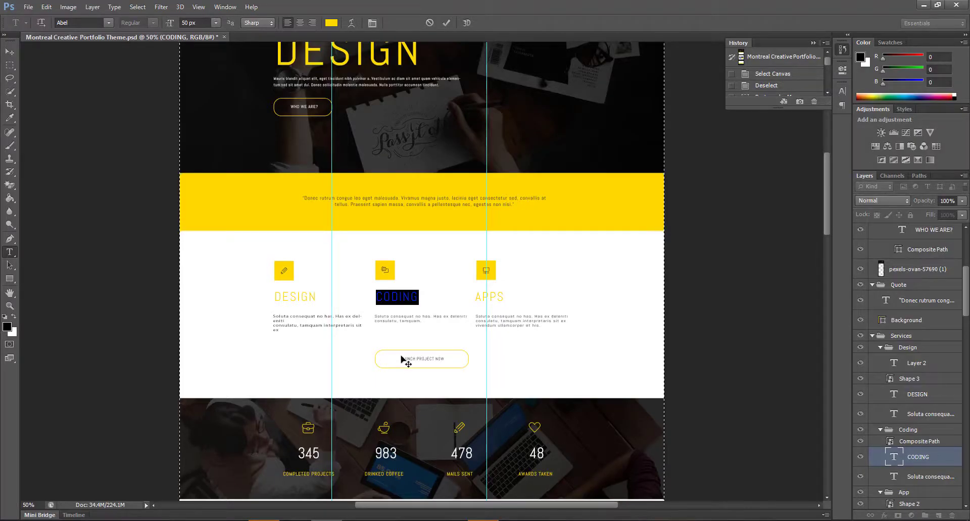
{"action": "left_click", "coordinate": [446, 23]}
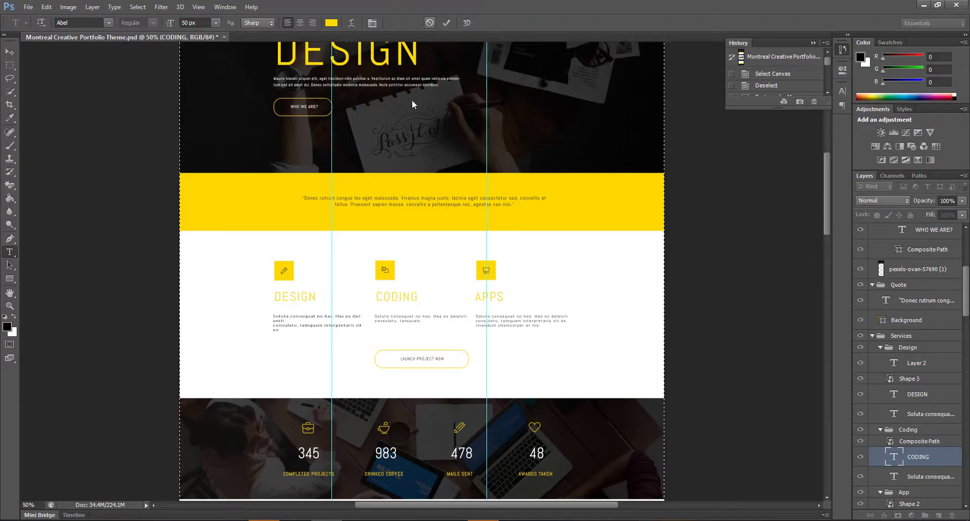
{"action": "left_click", "coordinate": [388, 316]}
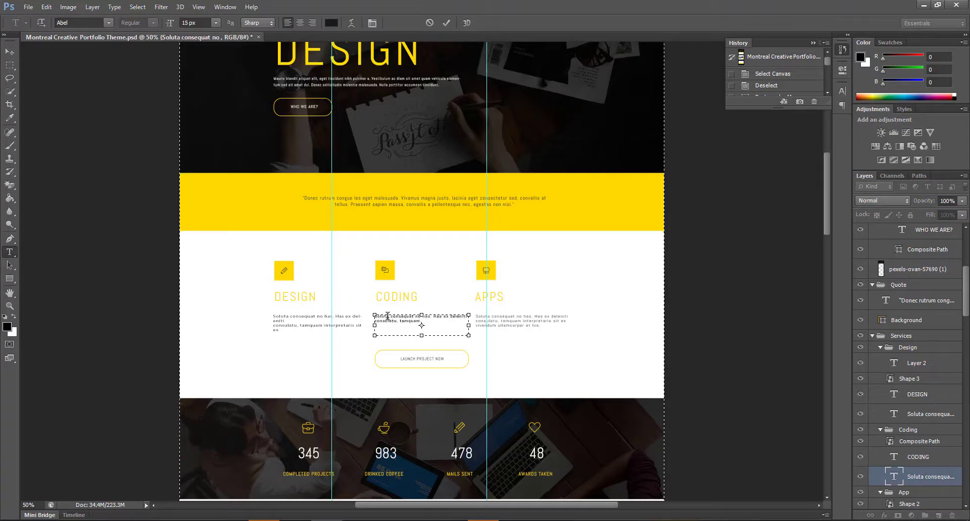
{"action": "key", "text": "ctrl+a"}
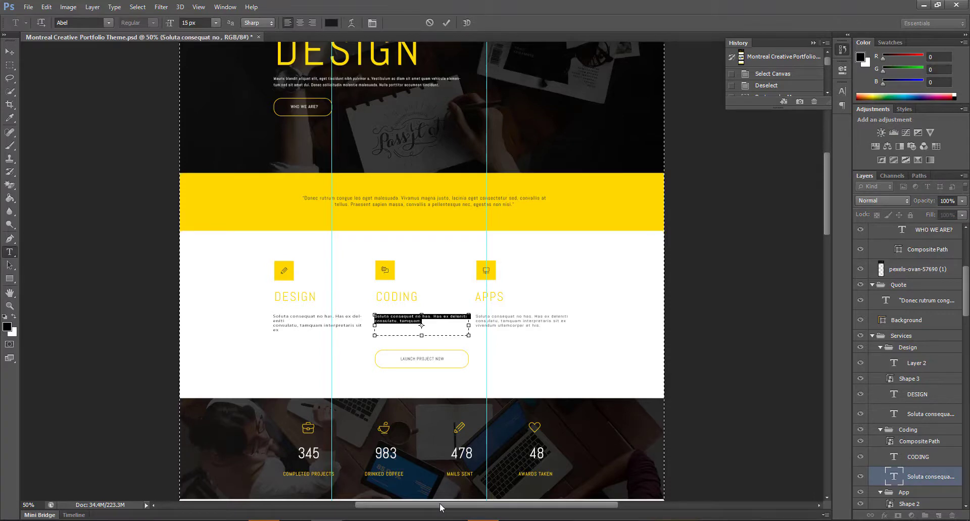
{"action": "key", "text": "alt+Tab"}
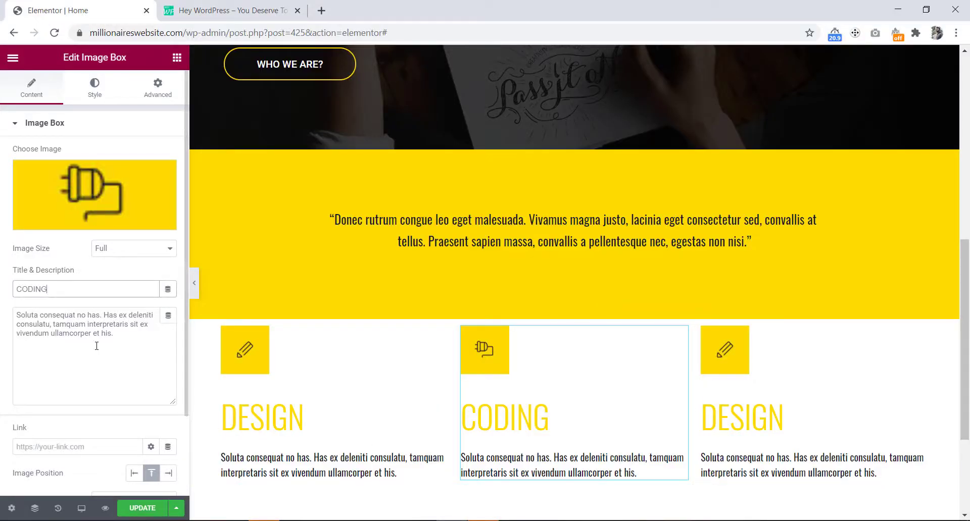
{"action": "left_click", "coordinate": [97, 346]}
{"action": "key", "text": "ctrl+a"}
{"action": "key", "text": "ctrl+v"}
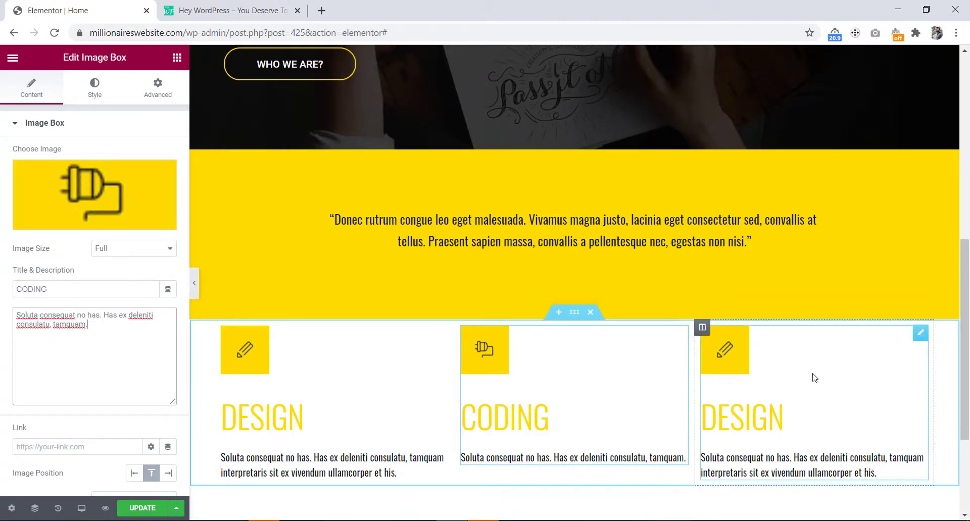
Replace the third column's image with the monitor icon service-3.jpg from the media library.
{"action": "left_click", "coordinate": [925, 346]}
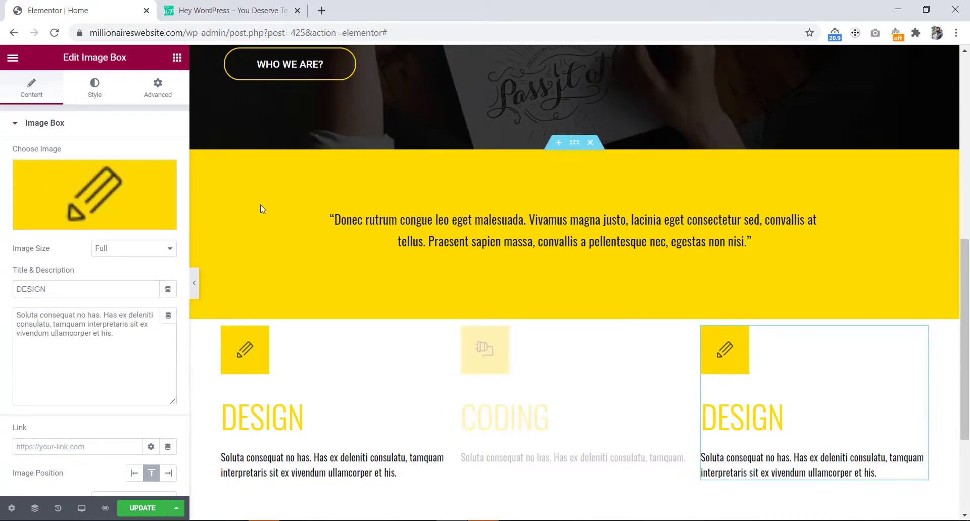
{"action": "left_click", "coordinate": [154, 195]}
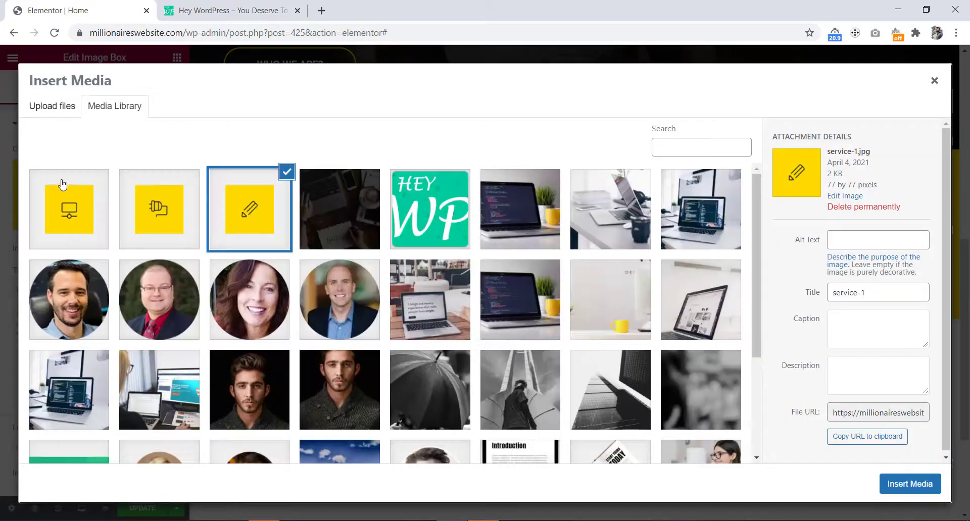
{"action": "left_click", "coordinate": [62, 185]}
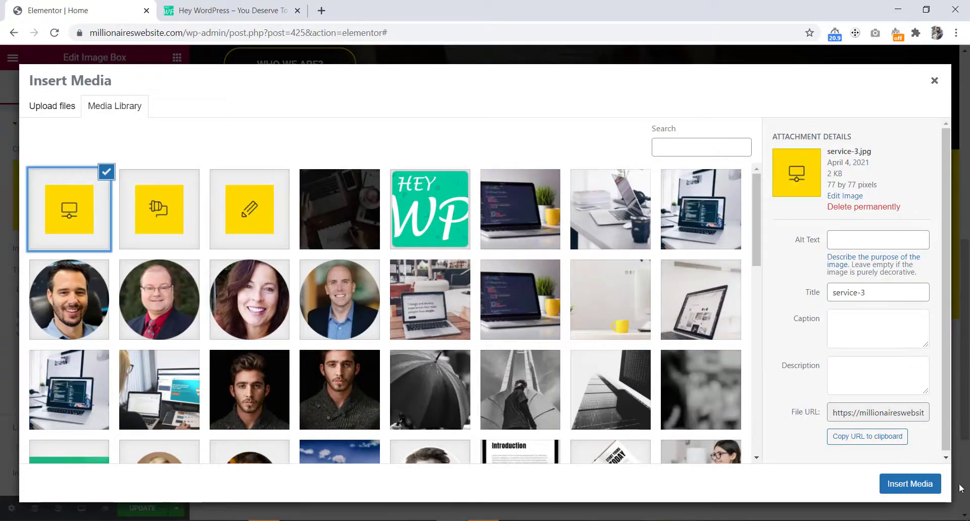
{"action": "left_click", "coordinate": [925, 489]}
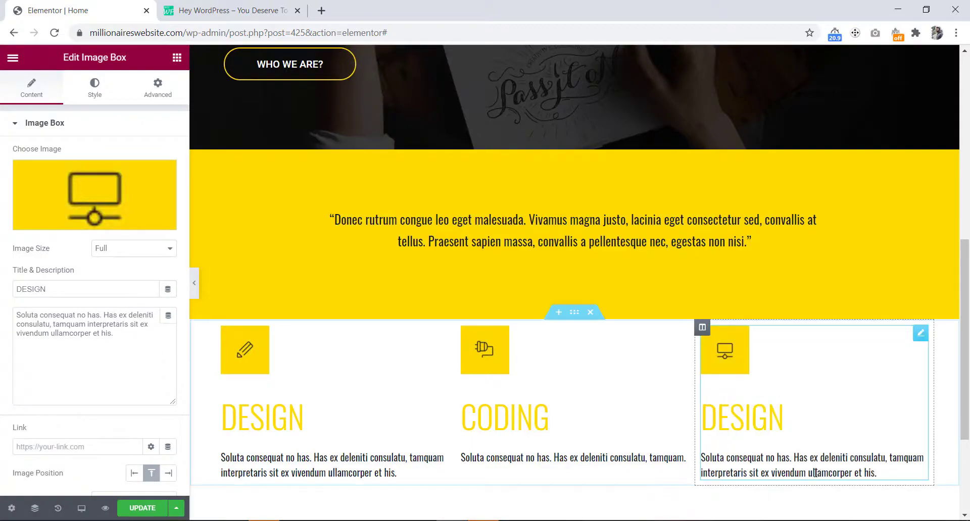
Copy the APPS heading text from the Photoshop mockup and replace the third Elementor image box's title with it.
{"action": "key", "text": "alt+Tab"}
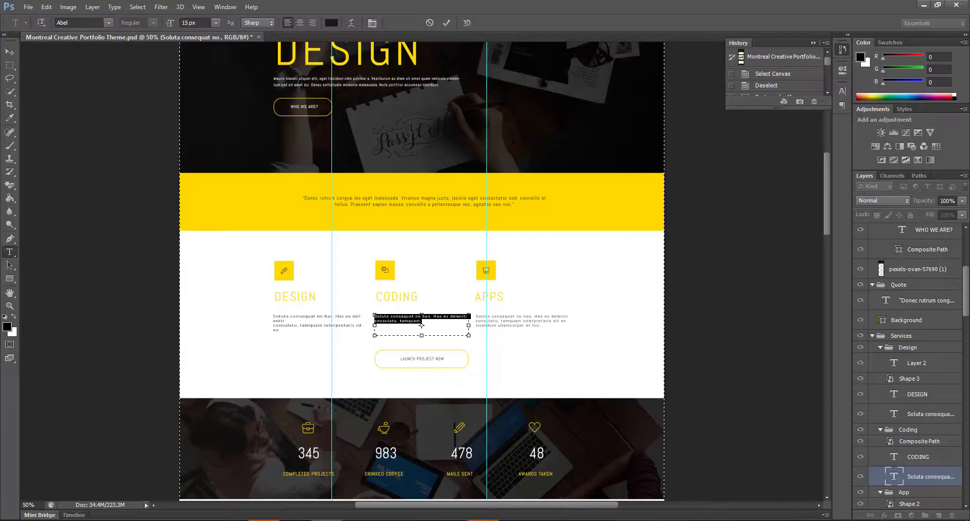
{"action": "left_click", "coordinate": [429, 22]}
{"action": "left_click", "coordinate": [495, 296]}
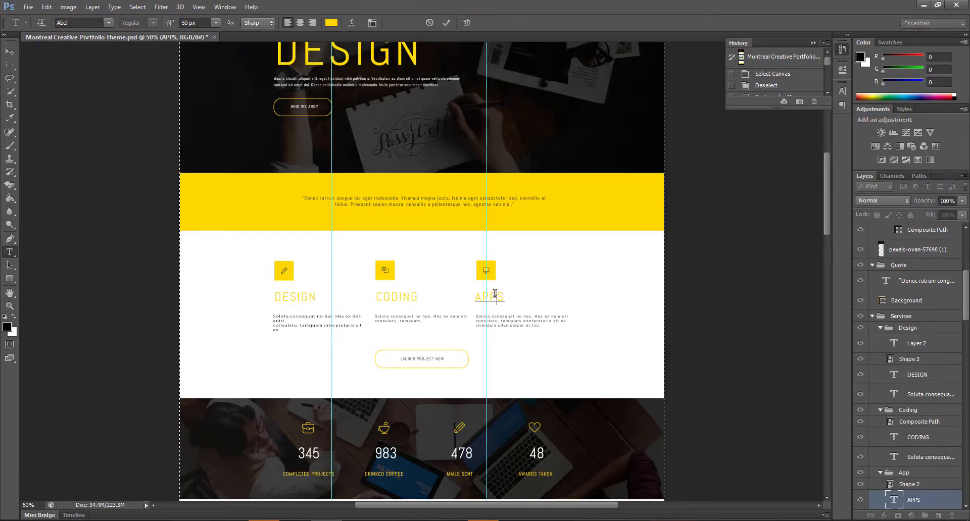
{"action": "double_click", "coordinate": [495, 295]}
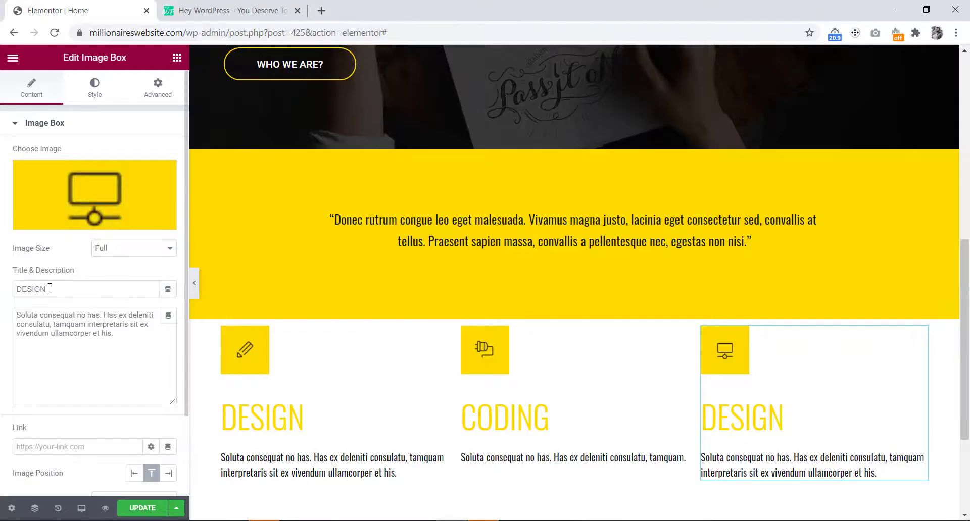
{"action": "left_click_drag", "start_coordinate": [51, 289], "coordinate": [2, 288]}
{"action": "type", "text": "APPS"}
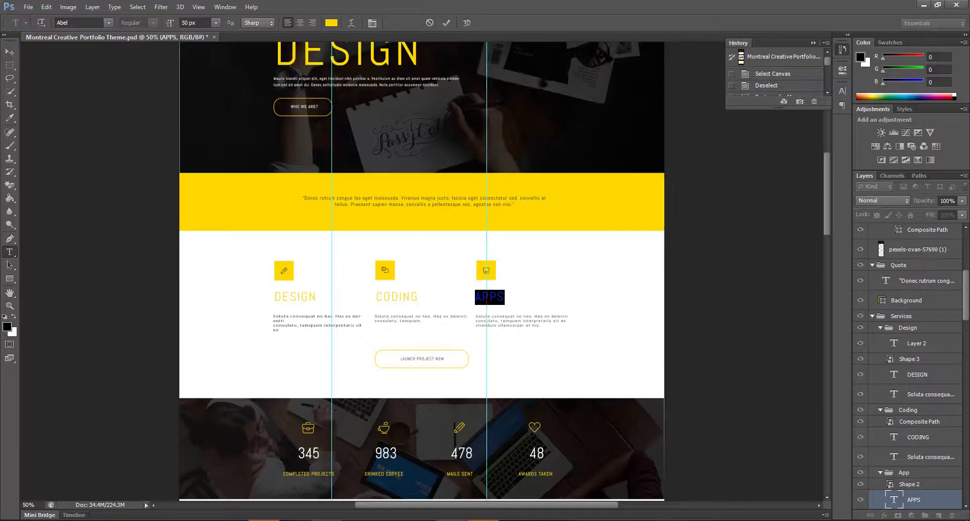
Copy the Apps service's paragraph from the Photoshop mockup and replace the third Elementor image box's description with it.
{"action": "left_click", "coordinate": [432, 22]}
{"action": "left_click", "coordinate": [505, 321]}
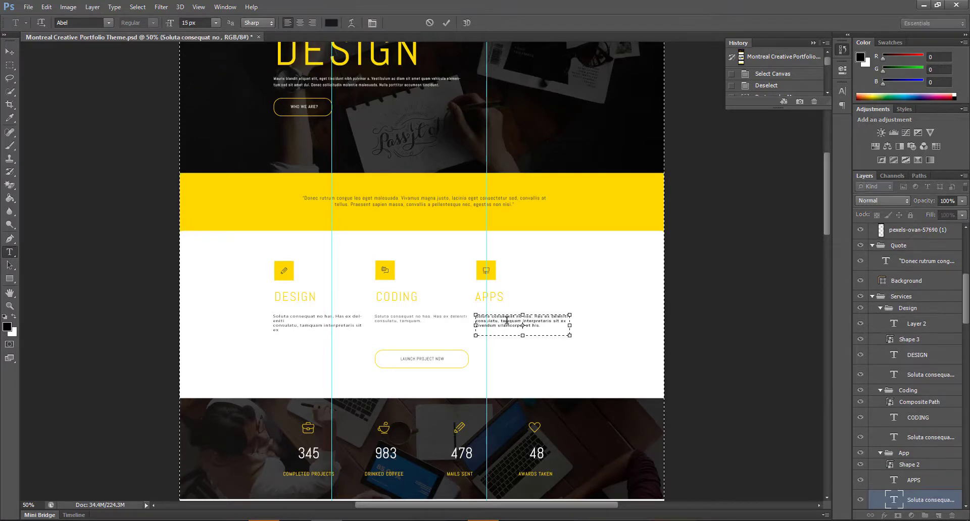
{"action": "key", "text": "ctrl+a"}
{"action": "key", "text": "ctrl+c"}
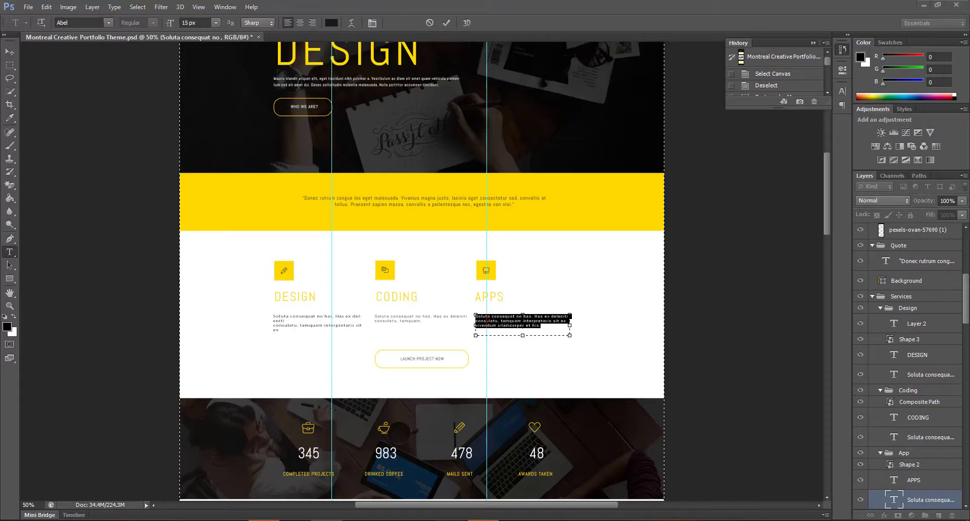
{"action": "left_click", "coordinate": [453, 520]}
{"action": "left_click", "coordinate": [67, 352]}
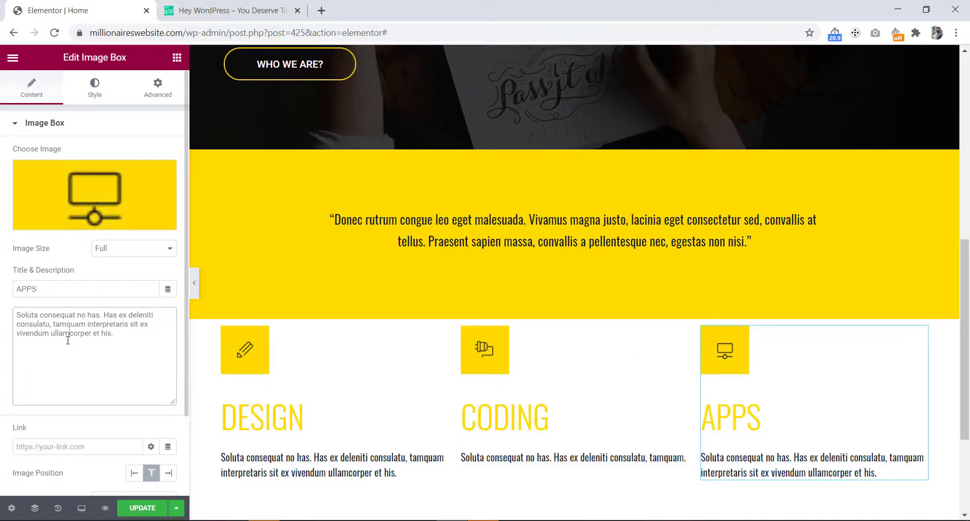
{"action": "key", "text": "ctrl+a"}
{"action": "key", "text": "ctrl+v"}
{"action": "scroll", "coordinate": [501, 414], "scroll_direction": "down", "scroll_amount": 2}
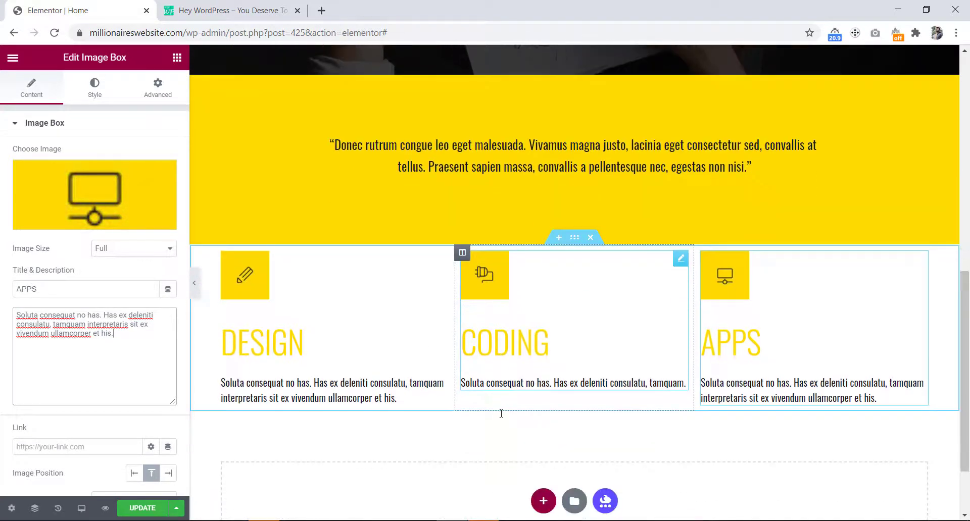
In the Photoshop mockup, clear the selection and measure the white space above the service icons and below the LAUNCH PROJECT NOW button.
{"action": "left_click", "coordinate": [327, 520]}
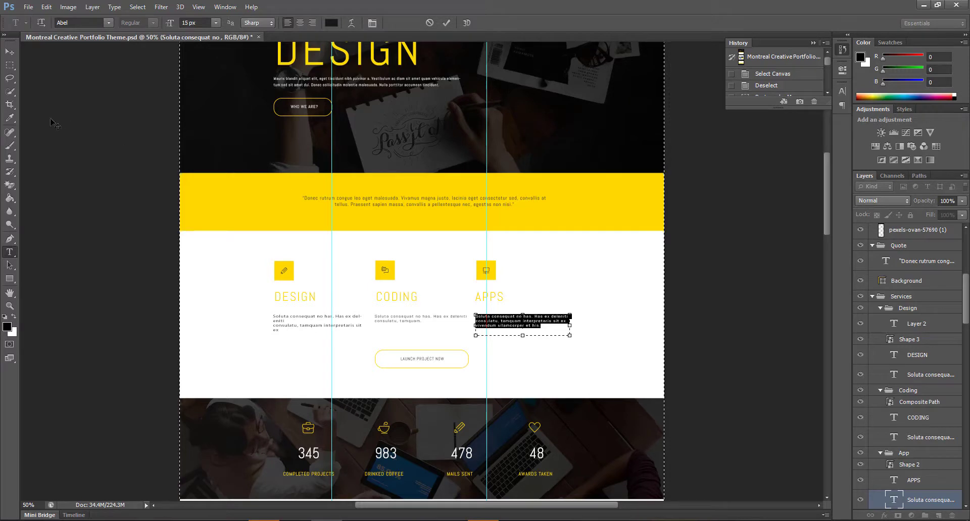
{"action": "left_click", "coordinate": [9, 65]}
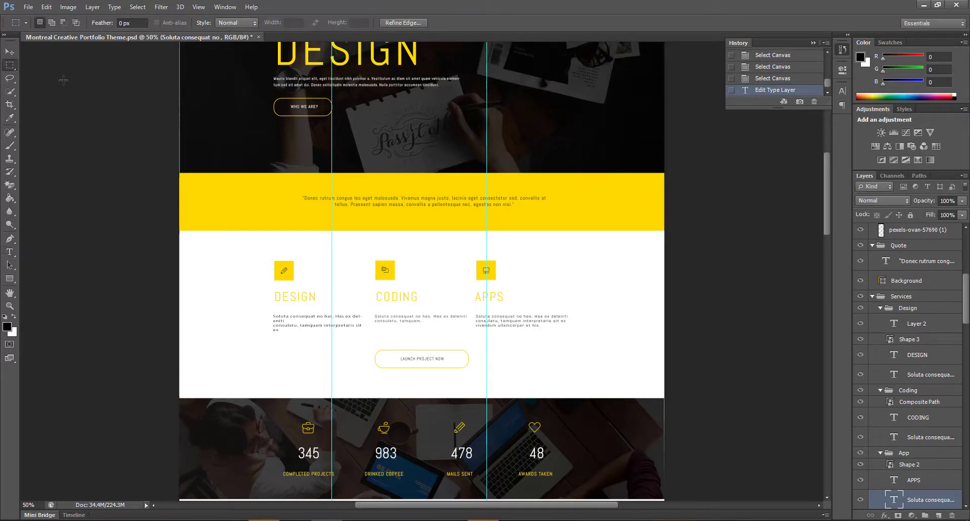
{"action": "key", "text": "ctrl+d"}
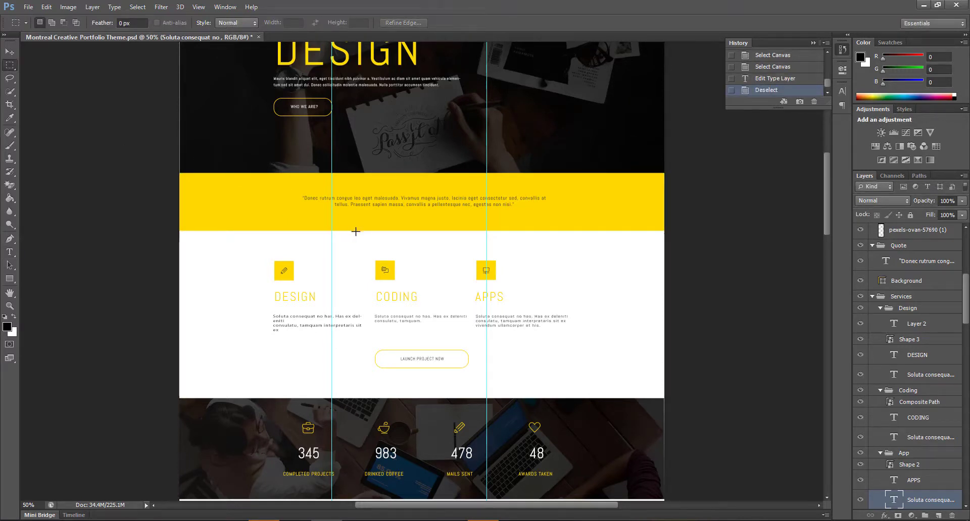
{"action": "left_click_drag", "start_coordinate": [354, 230], "coordinate": [412, 261]}
{"action": "left_click_drag", "start_coordinate": [402, 368], "coordinate": [444, 398]}
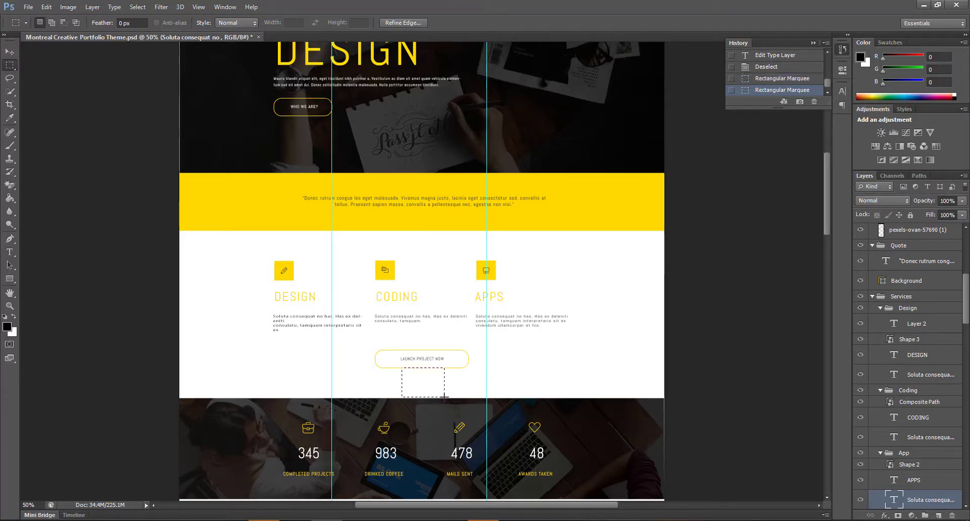
{"action": "left_click", "coordinate": [369, 365]}
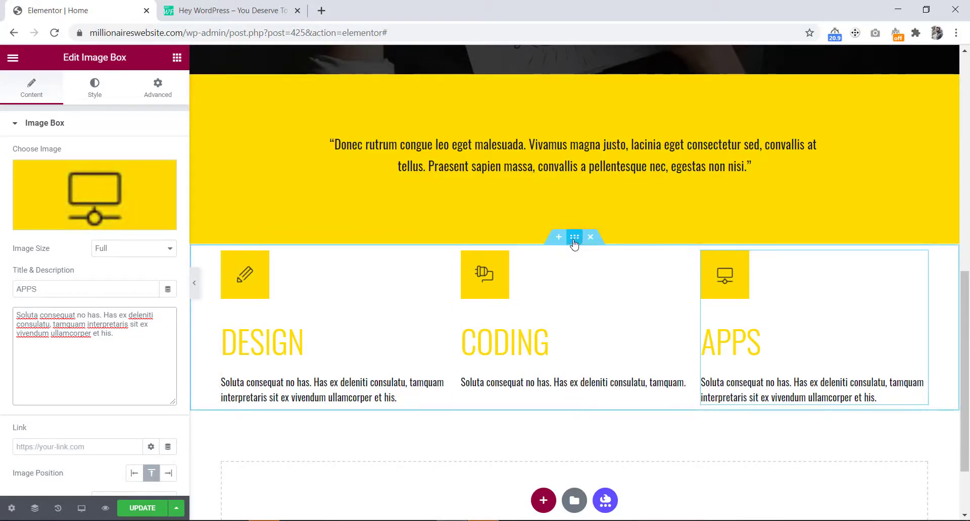
In Elementor, unlink the services section's padding values and set its top and bottom padding to 120 px.
{"action": "left_click", "coordinate": [577, 238]}
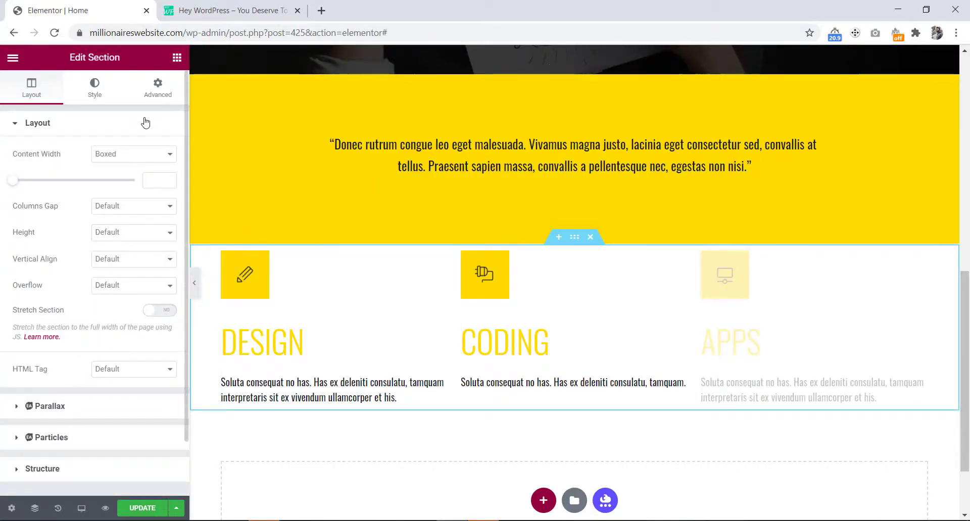
{"action": "left_click", "coordinate": [152, 96]}
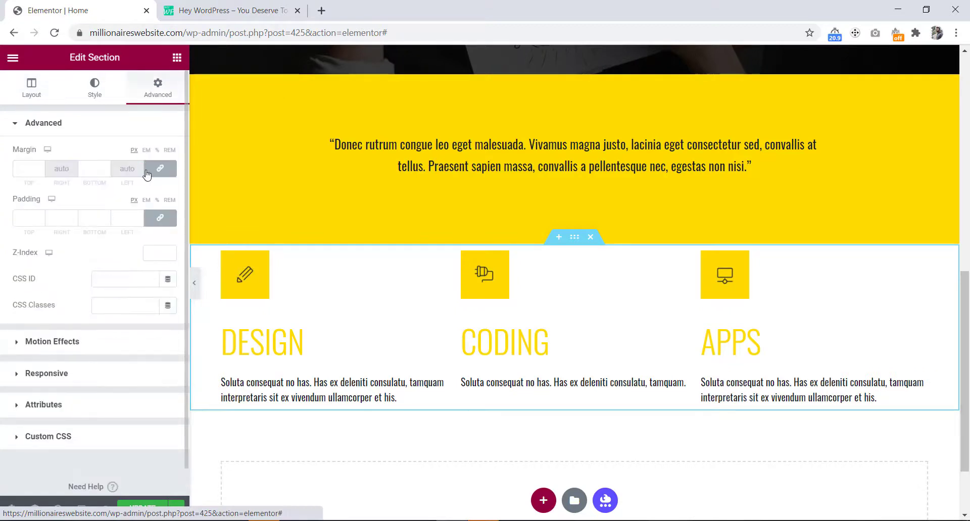
{"action": "left_click", "coordinate": [160, 218]}
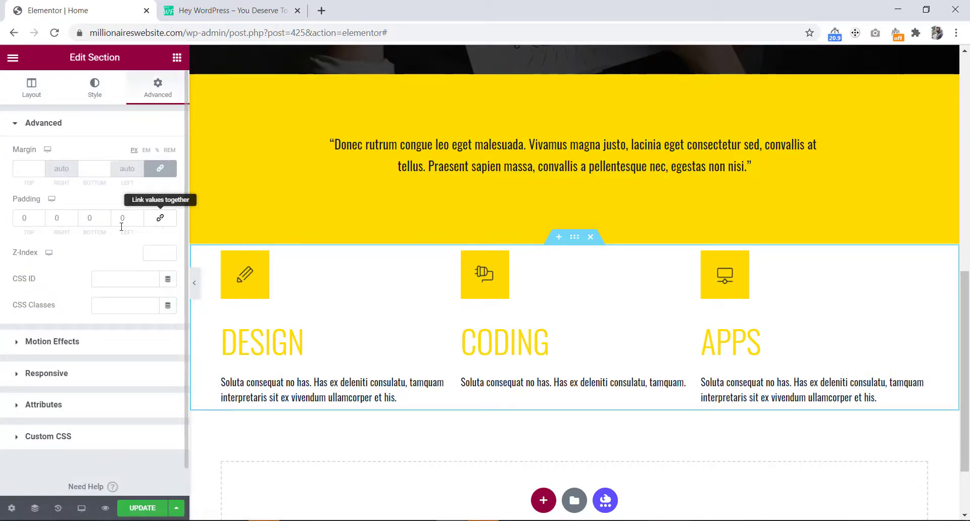
{"action": "double_click", "coordinate": [23, 219]}
{"action": "type", "text": "150"}
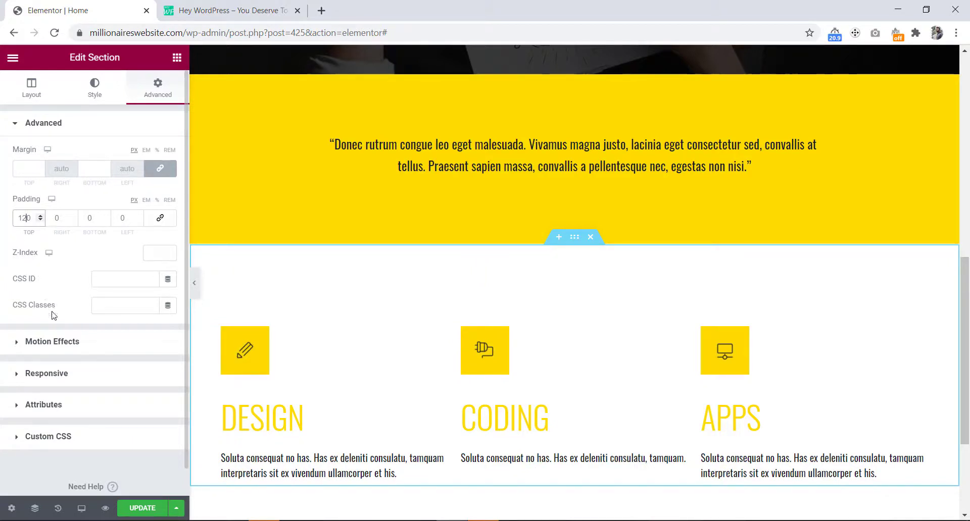
{"action": "double_click", "coordinate": [89, 219]}
{"action": "type", "text": "120"}
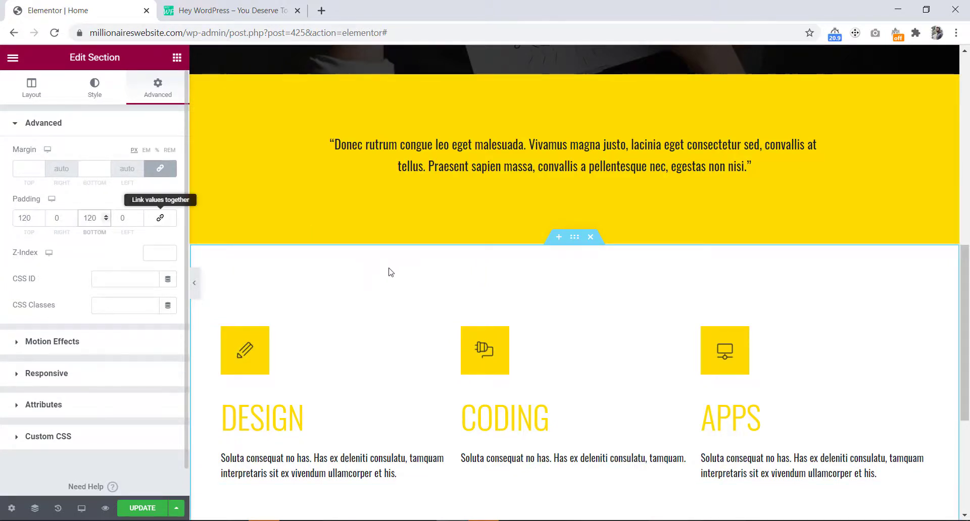
{"action": "scroll", "coordinate": [391, 273], "scroll_direction": "down", "scroll_amount": 2}
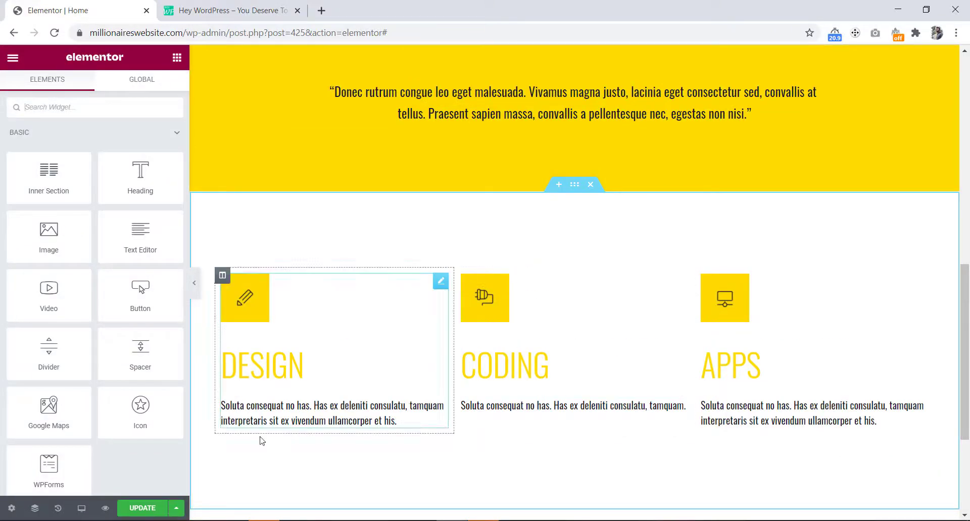
Update the page, review the quote and services sections in the browser preview, and return to the Elementor editor.
{"action": "left_click", "coordinate": [141, 509]}
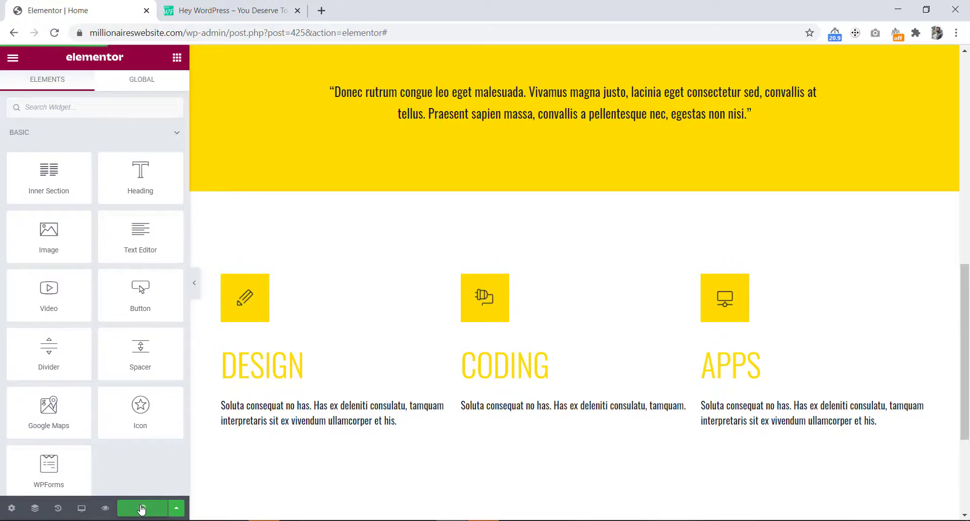
{"action": "left_click", "coordinate": [105, 510]}
{"action": "scroll", "coordinate": [381, 249], "scroll_direction": "down", "scroll_amount": 8}
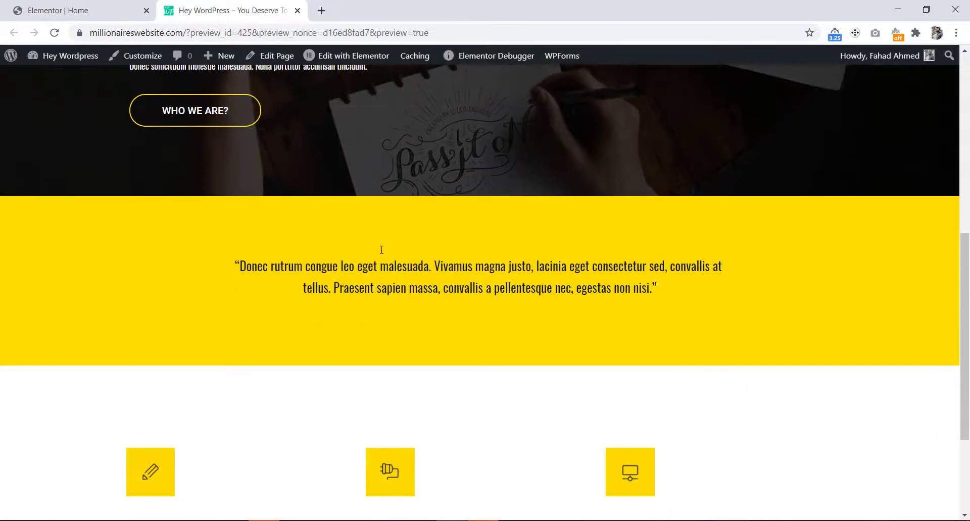
{"action": "scroll", "coordinate": [382, 250], "scroll_direction": "down", "scroll_amount": 3}
{"action": "scroll", "coordinate": [381, 249], "scroll_direction": "up", "scroll_amount": 12}
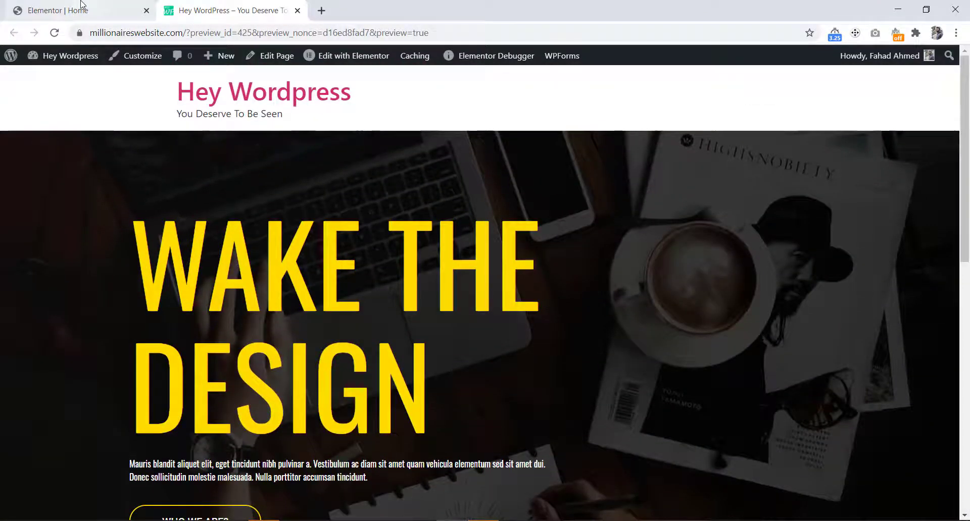
{"action": "left_click", "coordinate": [81, 4]}
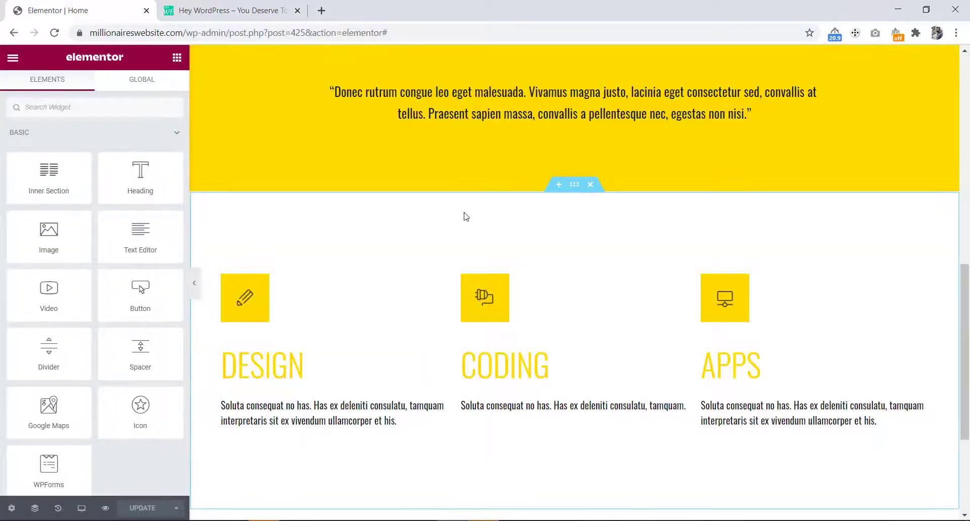
Switch the editor to the 768px tablet preview and bring the yellow quote section into view.
{"action": "scroll", "coordinate": [463, 214], "scroll_direction": "up", "scroll_amount": 2}
{"action": "scroll", "coordinate": [465, 217], "scroll_direction": "down", "scroll_amount": 1}
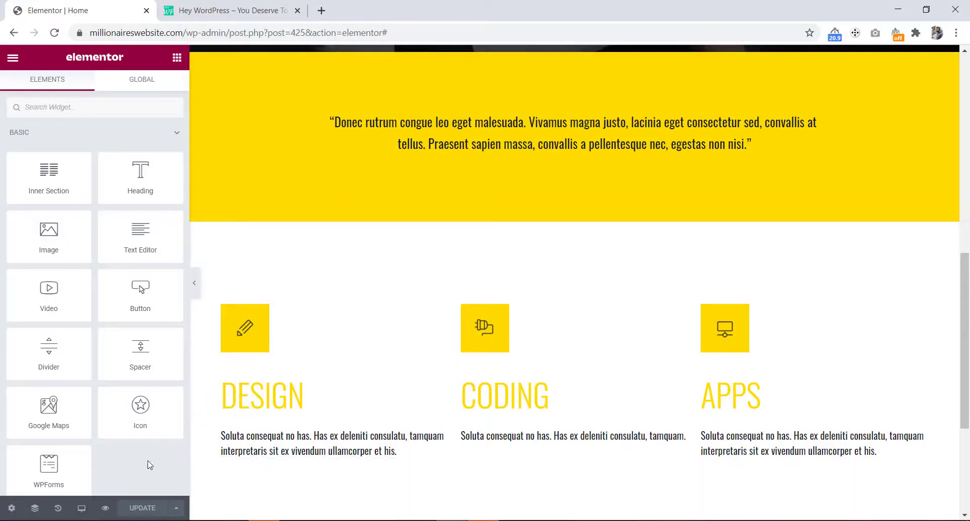
{"action": "left_click", "coordinate": [79, 511]}
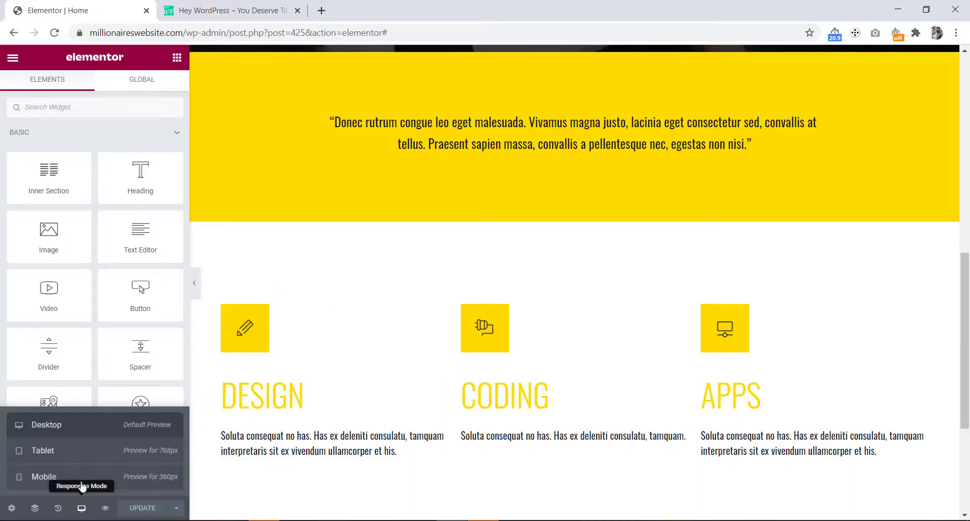
{"action": "left_click", "coordinate": [82, 451]}
{"action": "scroll", "coordinate": [606, 313], "scroll_direction": "up", "scroll_amount": 1}
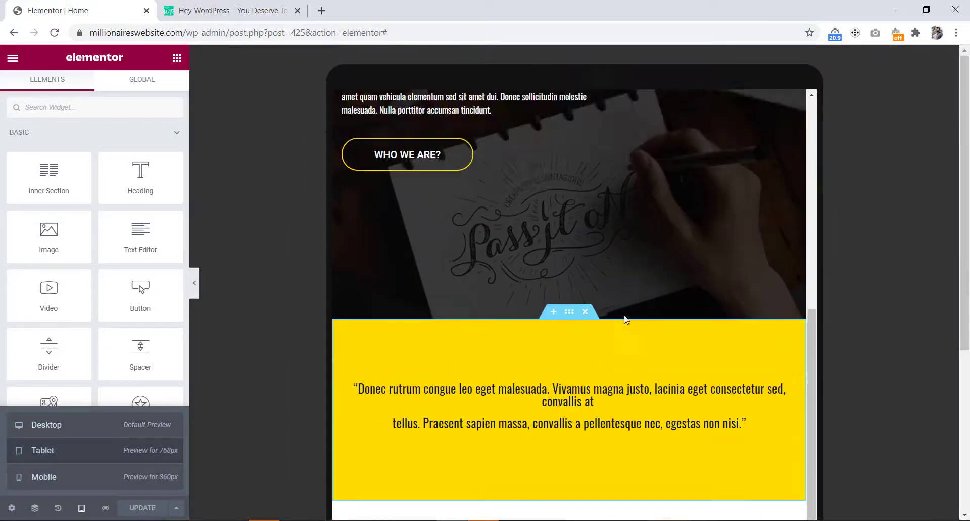
{"action": "scroll", "coordinate": [569, 285], "scroll_direction": "down", "scroll_amount": 2}
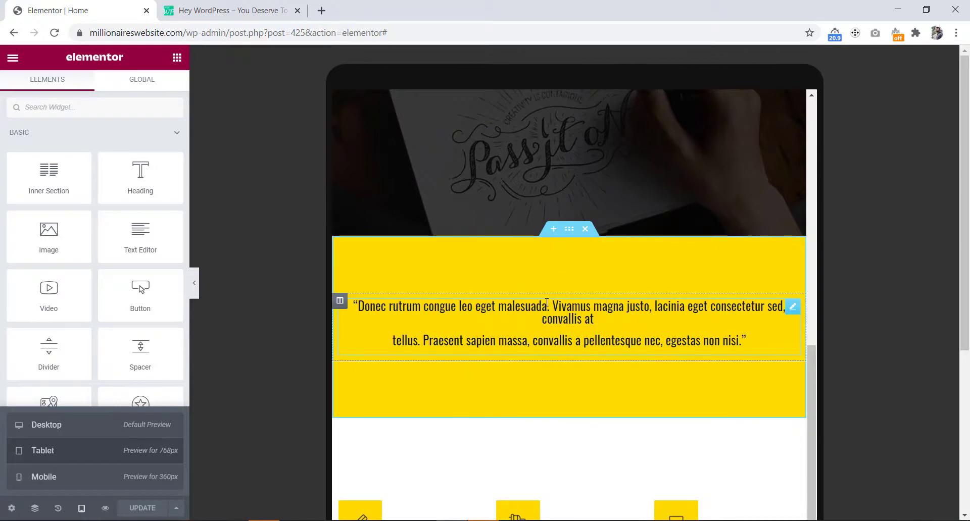
Unlink the yellow quote section's tablet padding values and set its top and bottom padding to 50 px.
{"action": "left_click", "coordinate": [570, 230]}
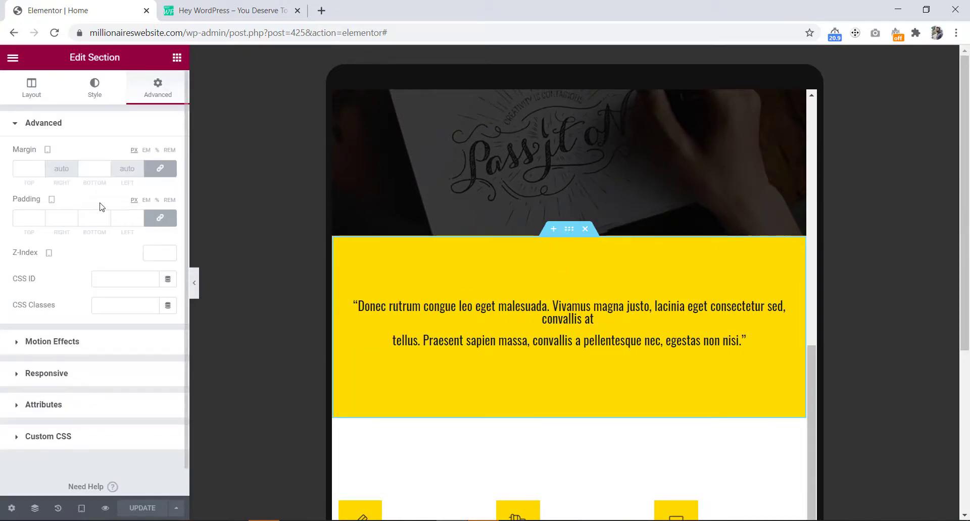
{"action": "left_click", "coordinate": [163, 218]}
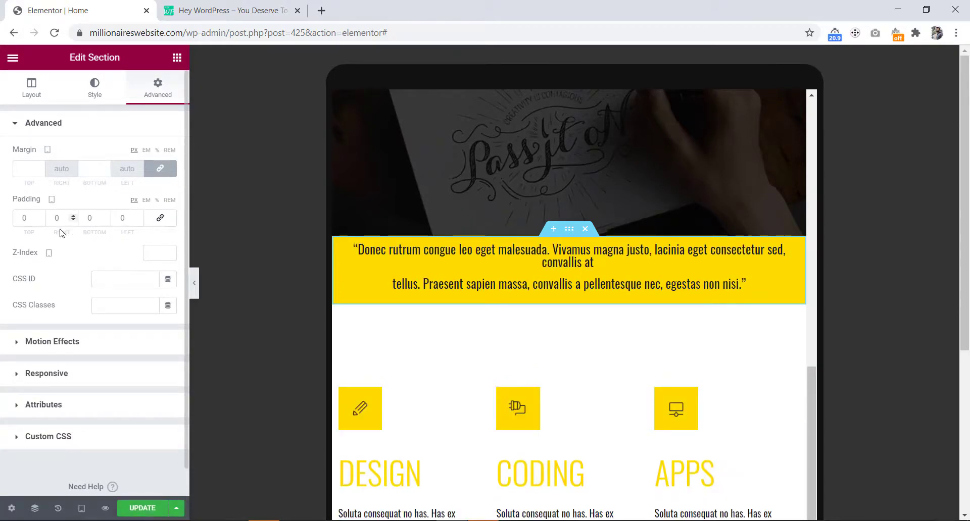
{"action": "left_click_drag", "start_coordinate": [27, 218], "coordinate": [19, 218]}
{"action": "type", "text": "5"}
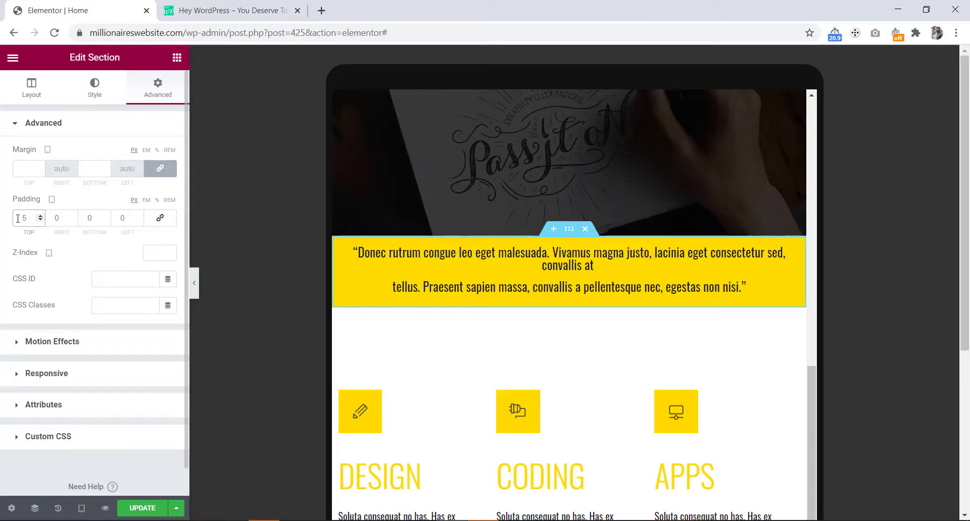
{"action": "type", "text": "0"}
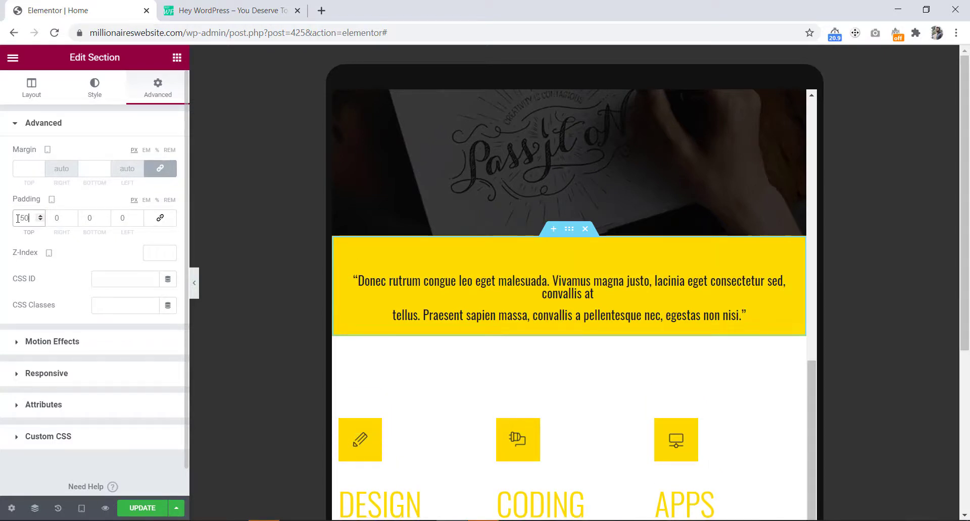
{"action": "left_click", "coordinate": [87, 217]}
{"action": "type", "text": "5"}
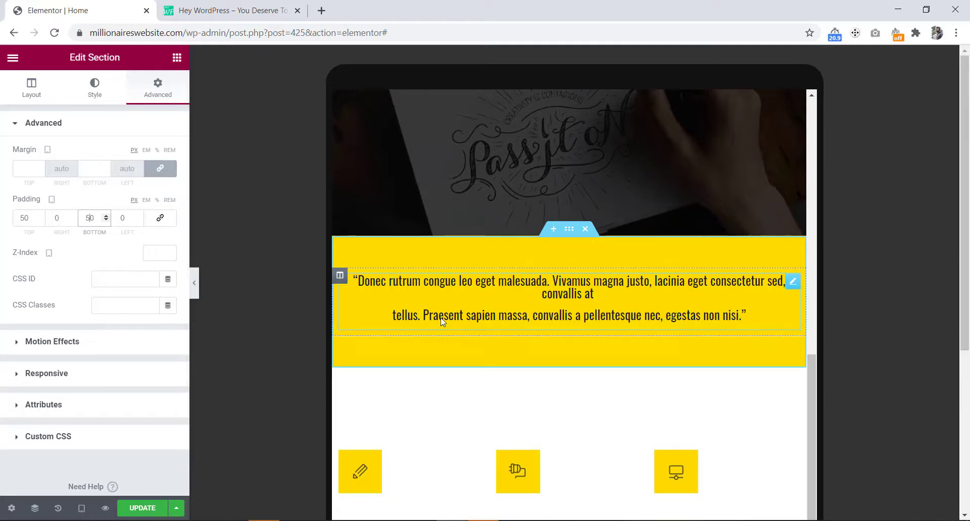
Set the quote text's tablet font size to 18 px in its typography settings.
{"action": "left_click", "coordinate": [793, 283]}
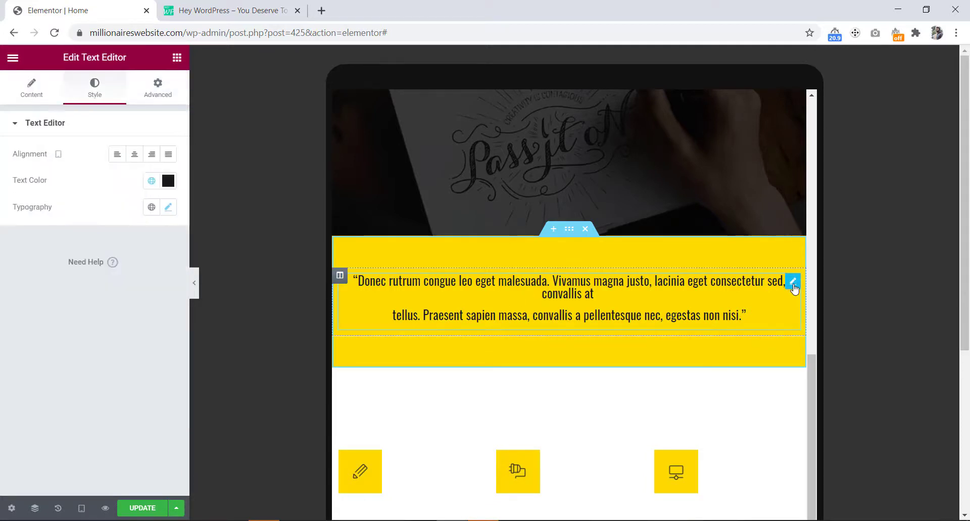
{"action": "left_click", "coordinate": [169, 207]}
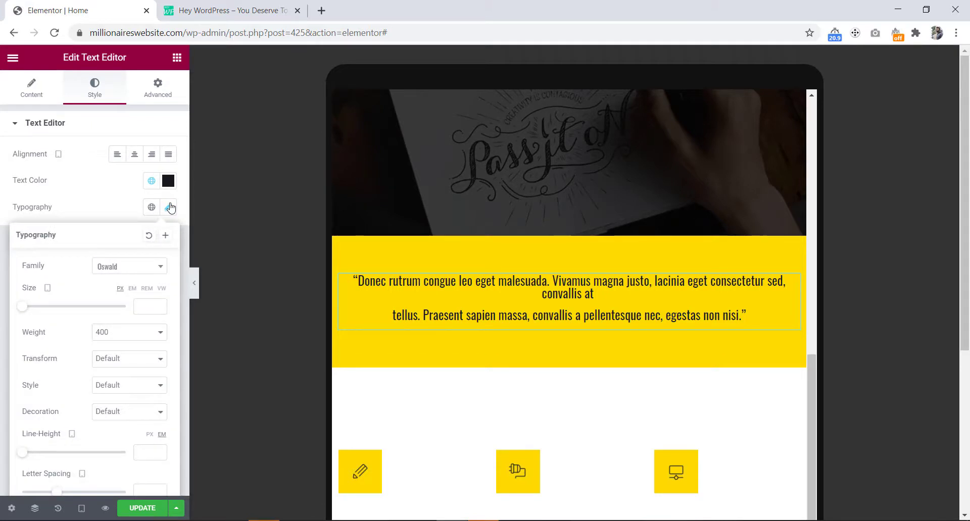
{"action": "left_click", "coordinate": [149, 302]}
{"action": "type", "text": "16"}
{"action": "key", "text": "Up"}
{"action": "key", "text": "Up"}
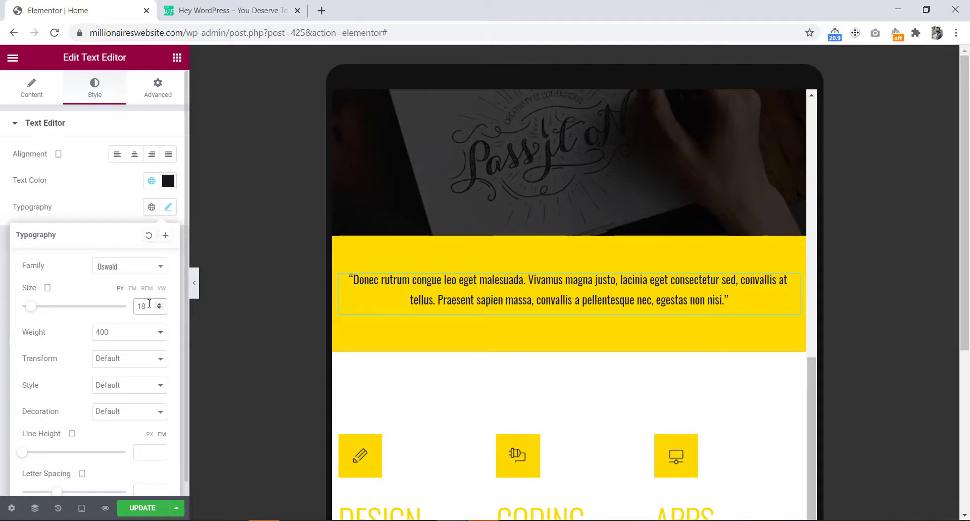
Switch the editor to the 360px mobile preview and review the quote section and the stacked Design, Coding and Apps columns.
{"action": "scroll", "coordinate": [559, 311], "scroll_direction": "down", "scroll_amount": 4}
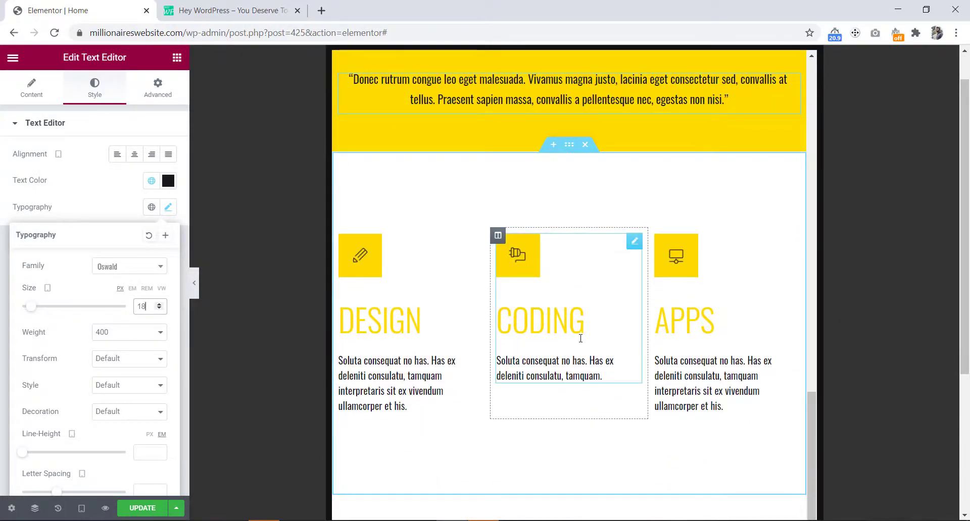
{"action": "scroll", "coordinate": [606, 354], "scroll_direction": "down", "scroll_amount": 2}
{"action": "scroll", "coordinate": [640, 338], "scroll_direction": "up", "scroll_amount": 2}
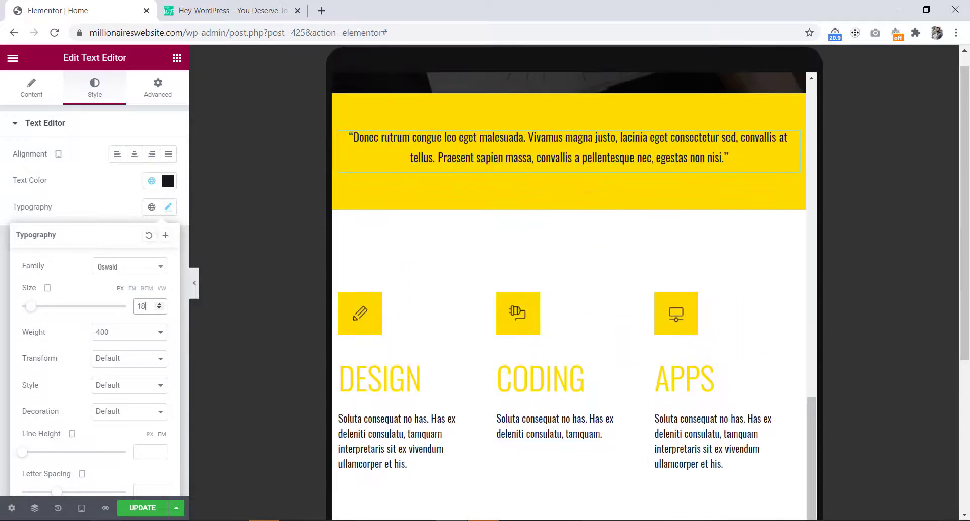
{"action": "left_click", "coordinate": [81, 509]}
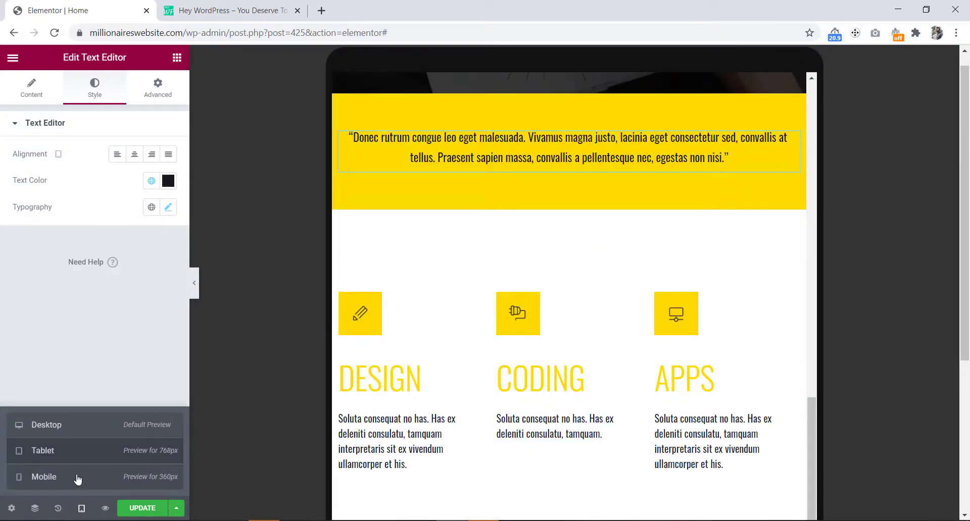
{"action": "left_click", "coordinate": [77, 478]}
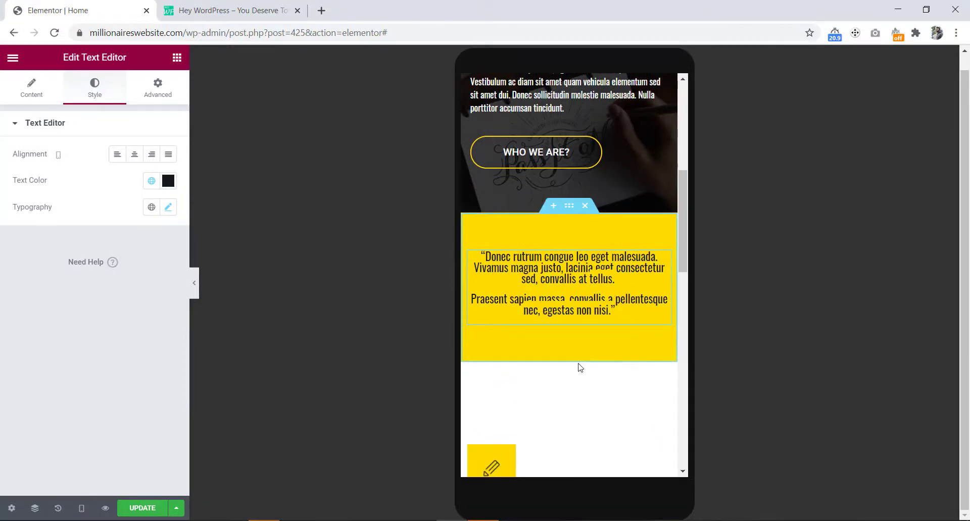
{"action": "scroll", "coordinate": [570, 376], "scroll_direction": "down", "scroll_amount": 3}
{"action": "scroll", "coordinate": [575, 330], "scroll_direction": "up", "scroll_amount": 1}
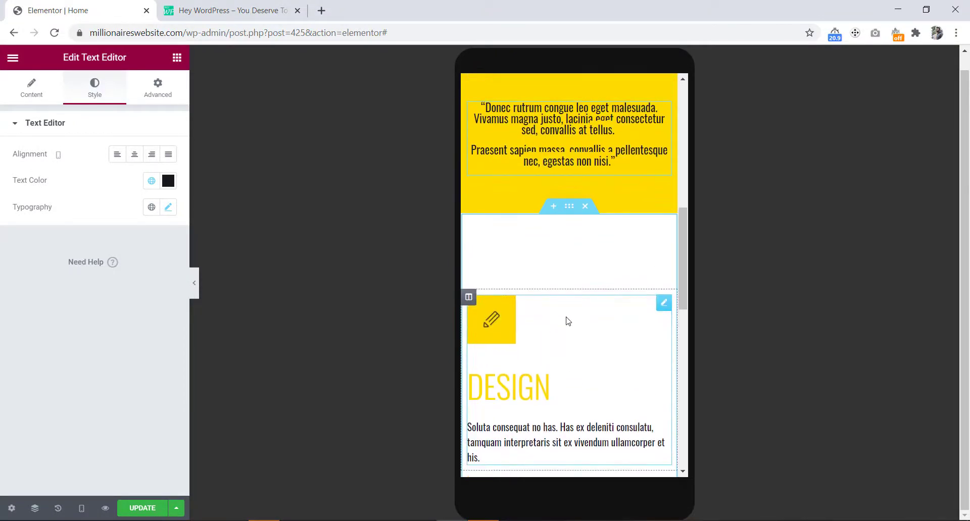
{"action": "scroll", "coordinate": [547, 364], "scroll_direction": "down", "scroll_amount": 5}
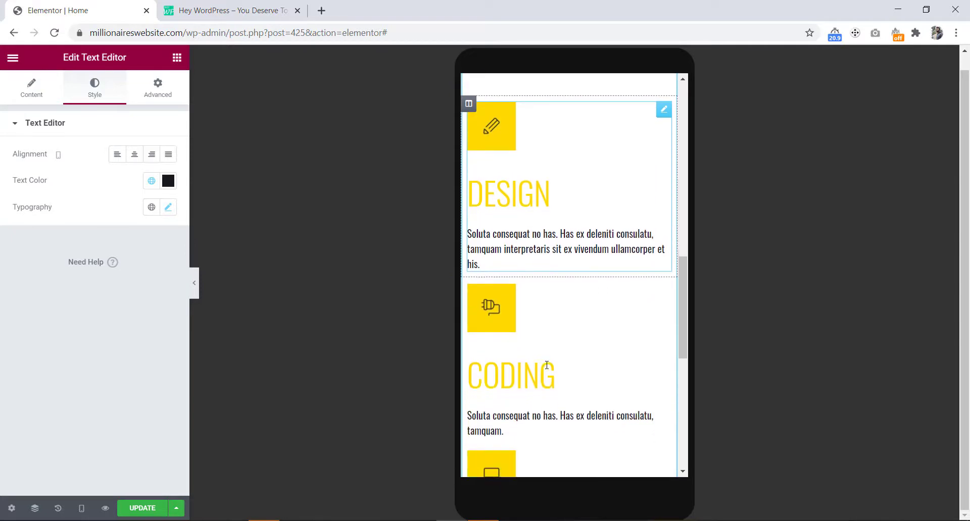
{"action": "scroll", "coordinate": [547, 364], "scroll_direction": "down", "scroll_amount": 4}
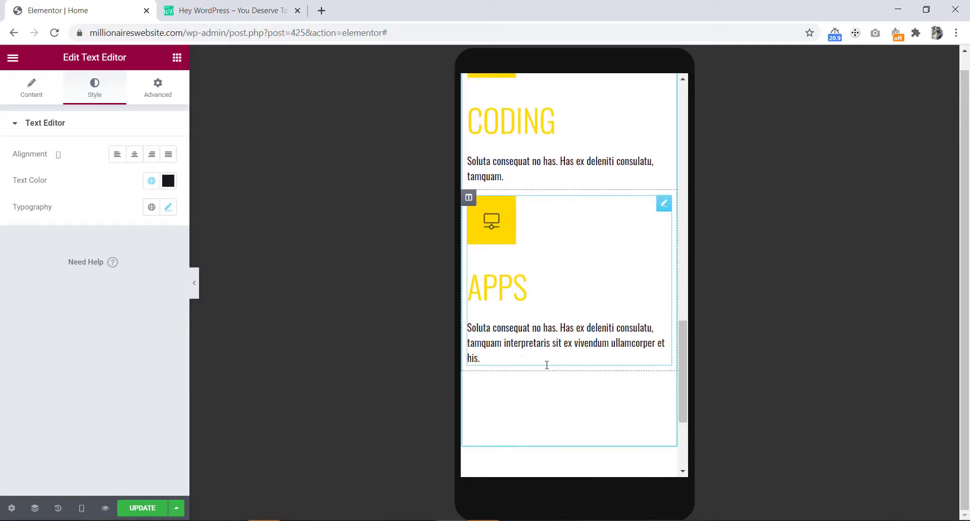
{"action": "scroll", "coordinate": [546, 365], "scroll_direction": "up", "scroll_amount": 9}
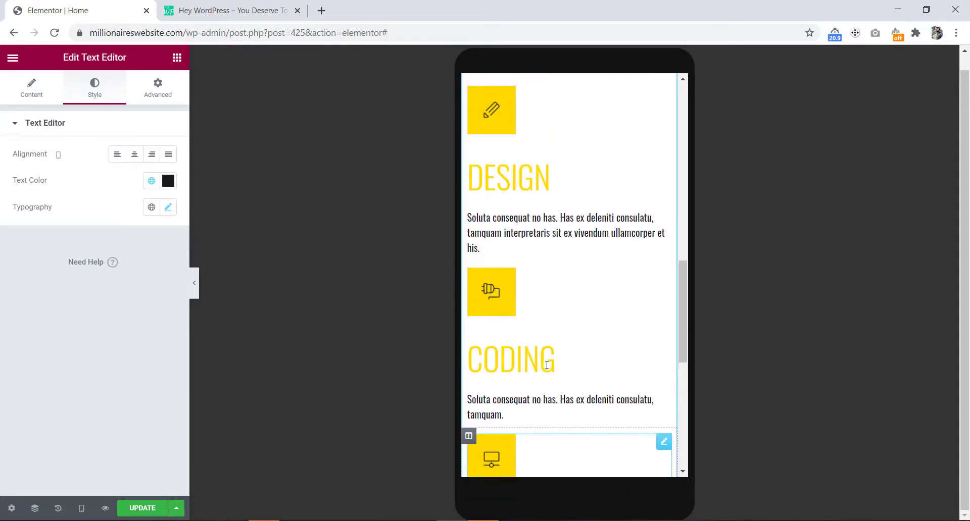
{"action": "scroll", "coordinate": [546, 365], "scroll_direction": "up", "scroll_amount": 1}
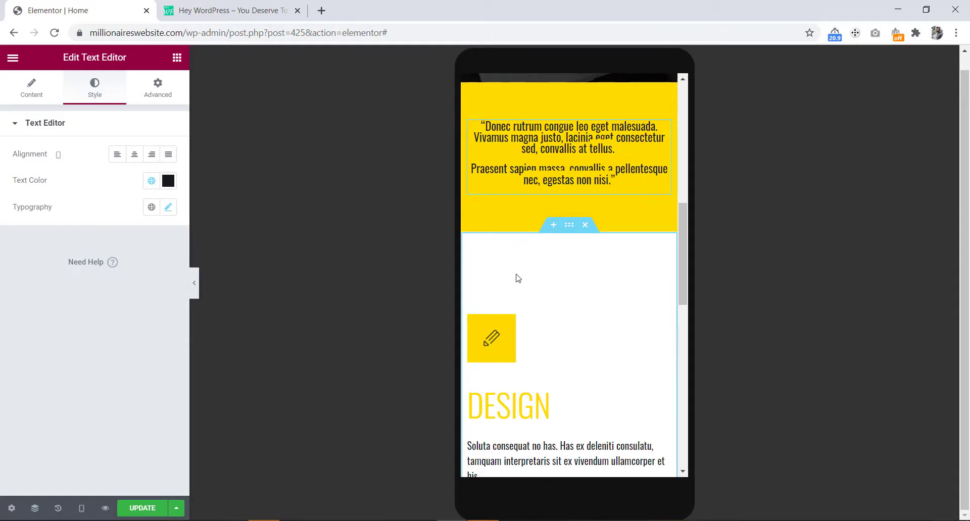
Unlink the services section's mobile padding values and set its top and bottom padding to 70 px.
{"action": "left_click", "coordinate": [566, 226]}
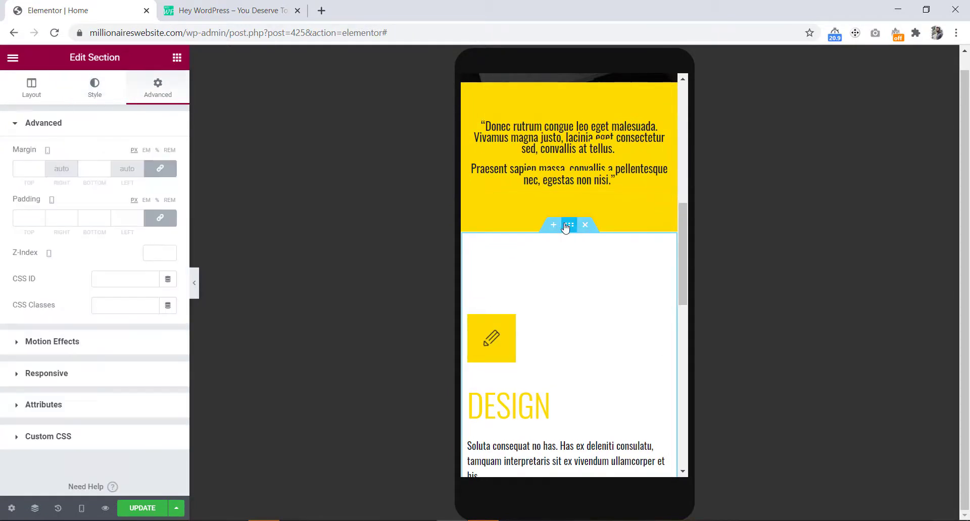
{"action": "left_click", "coordinate": [161, 219]}
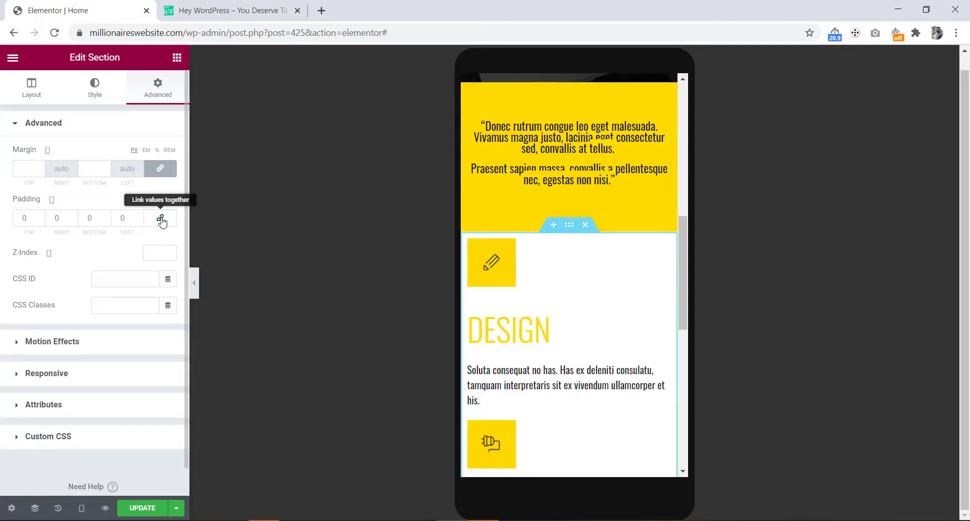
{"action": "left_click", "coordinate": [29, 219]}
{"action": "type", "text": "50"}
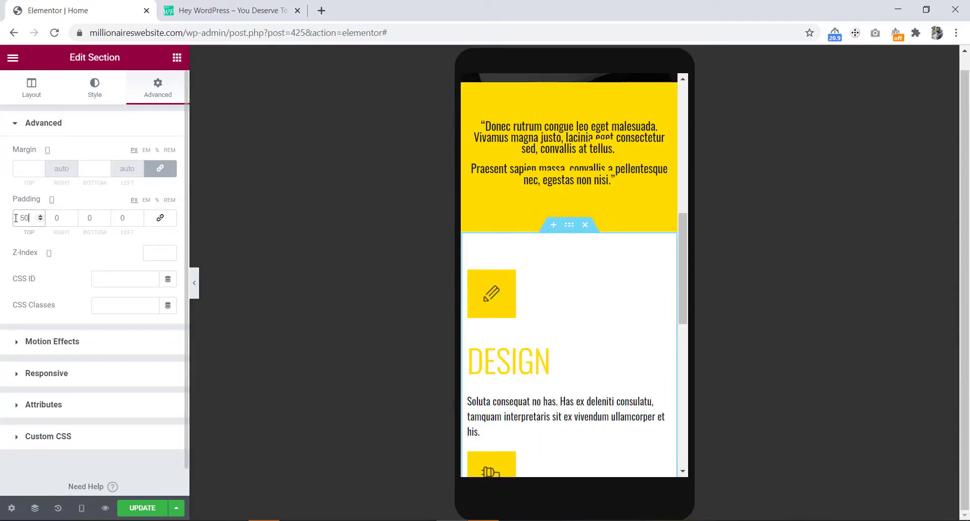
{"action": "key", "text": "BackSpace"}
{"action": "key", "text": "BackSpace"}
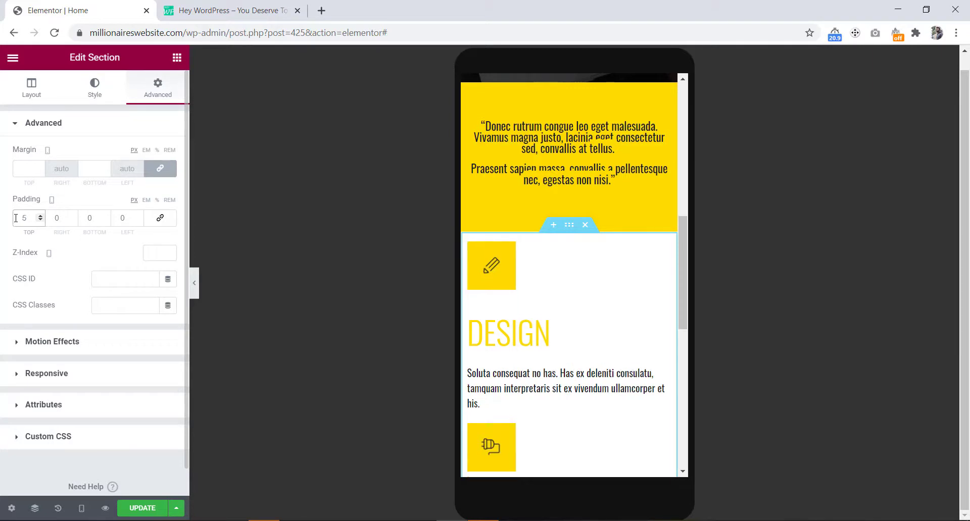
{"action": "type", "text": "70"}
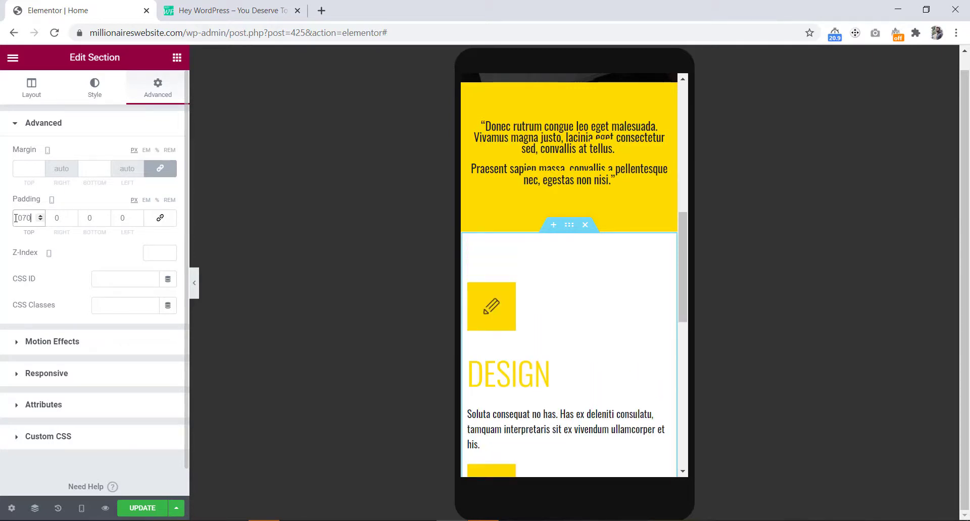
{"action": "left_click", "coordinate": [87, 218]}
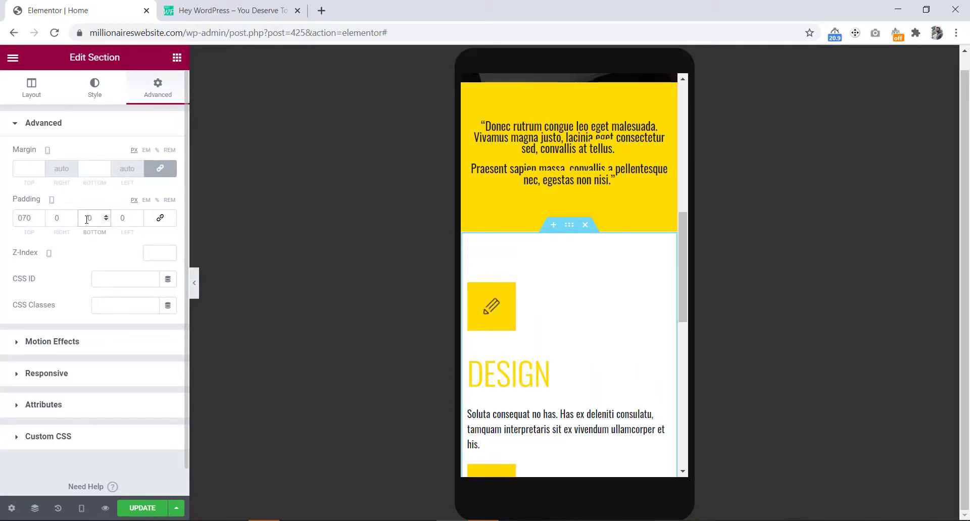
{"action": "type", "text": "7"}
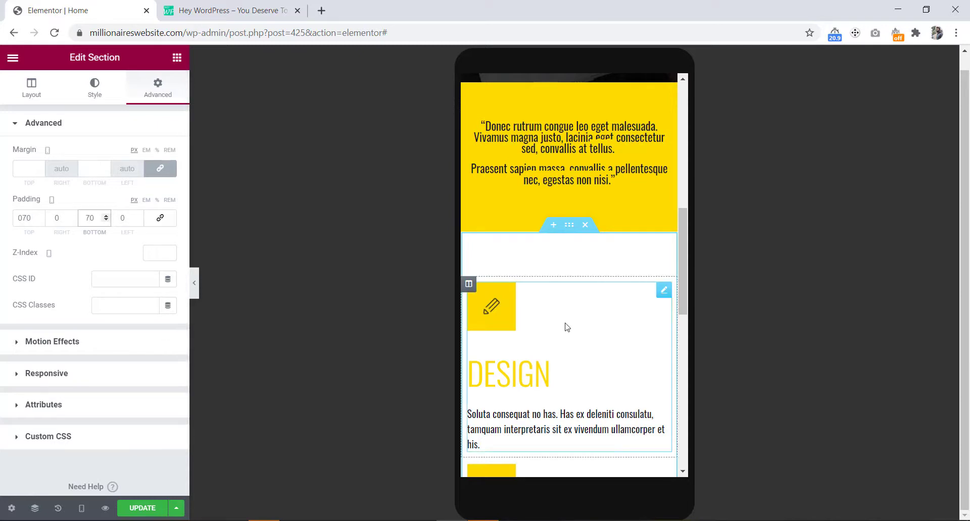
Unlink the Design column's mobile margin values and set its bottom margin to 30 px.
{"action": "scroll", "coordinate": [567, 328], "scroll_direction": "down", "scroll_amount": 2}
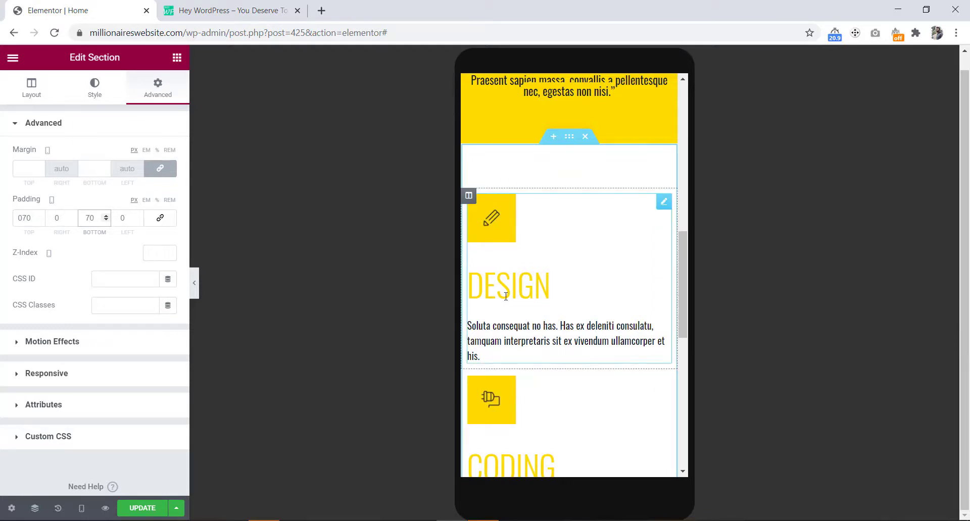
{"action": "left_click", "coordinate": [469, 198]}
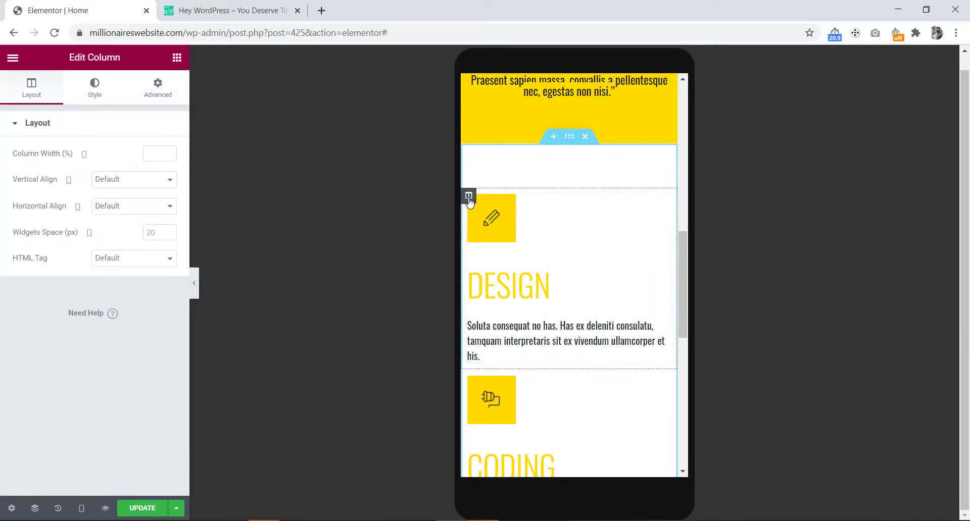
{"action": "left_click", "coordinate": [147, 97]}
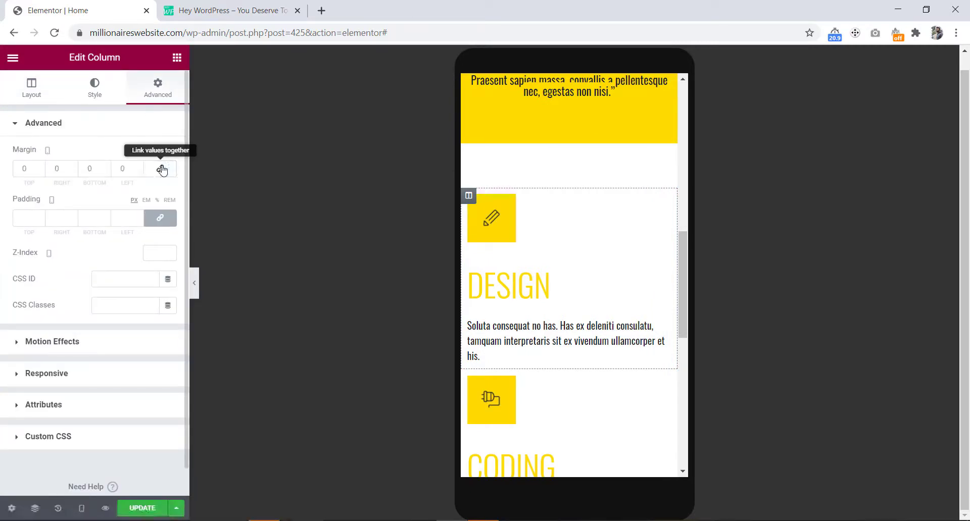
{"action": "left_click", "coordinate": [86, 168]}
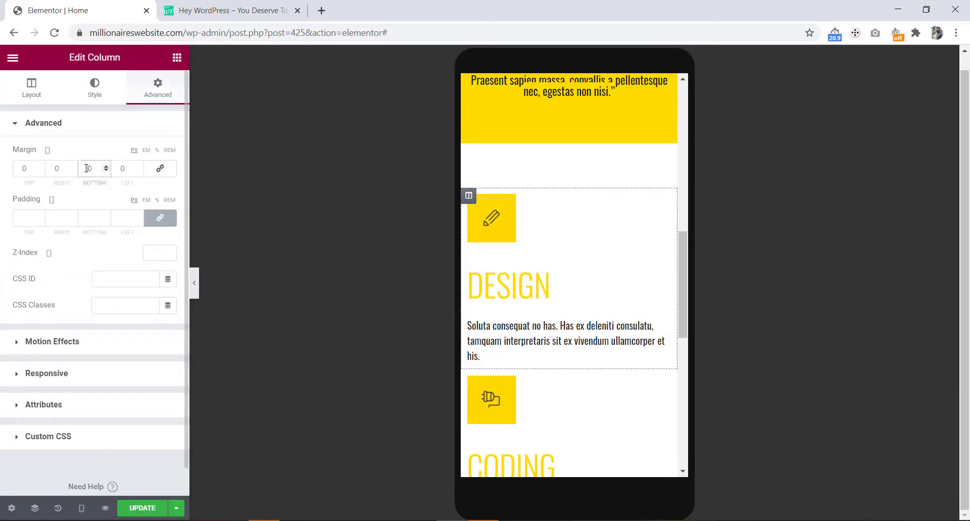
{"action": "type", "text": "1"}
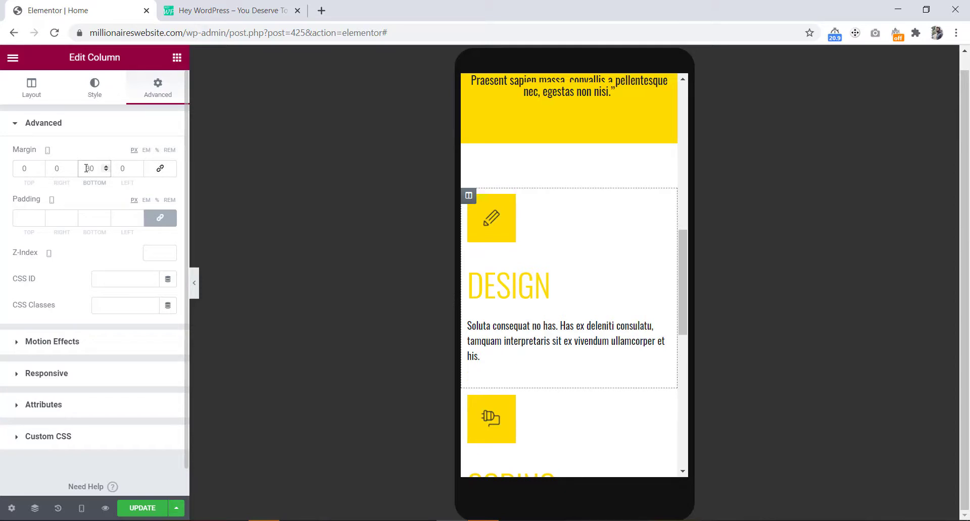
Unlink the Coding column's mobile margin values and set its bottom margin to 30 px.
{"action": "scroll", "coordinate": [540, 326], "scroll_direction": "down", "scroll_amount": 2}
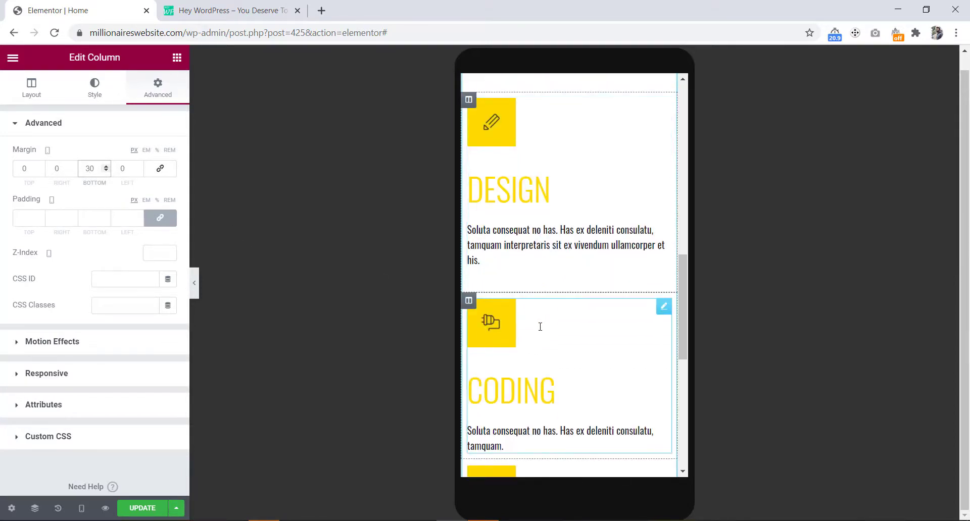
{"action": "scroll", "coordinate": [540, 327], "scroll_direction": "down", "scroll_amount": 2}
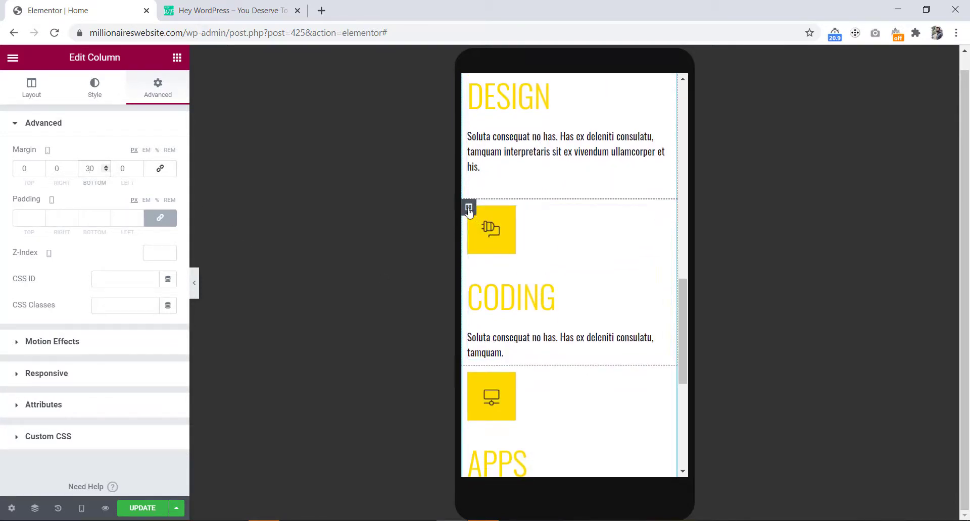
{"action": "left_click", "coordinate": [469, 208]}
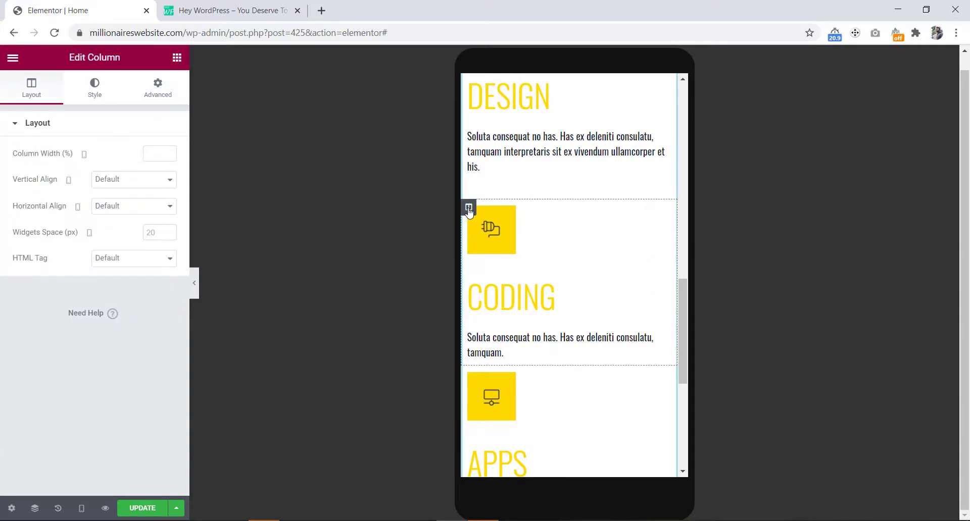
{"action": "left_click", "coordinate": [158, 91]}
{"action": "left_click", "coordinate": [161, 170]}
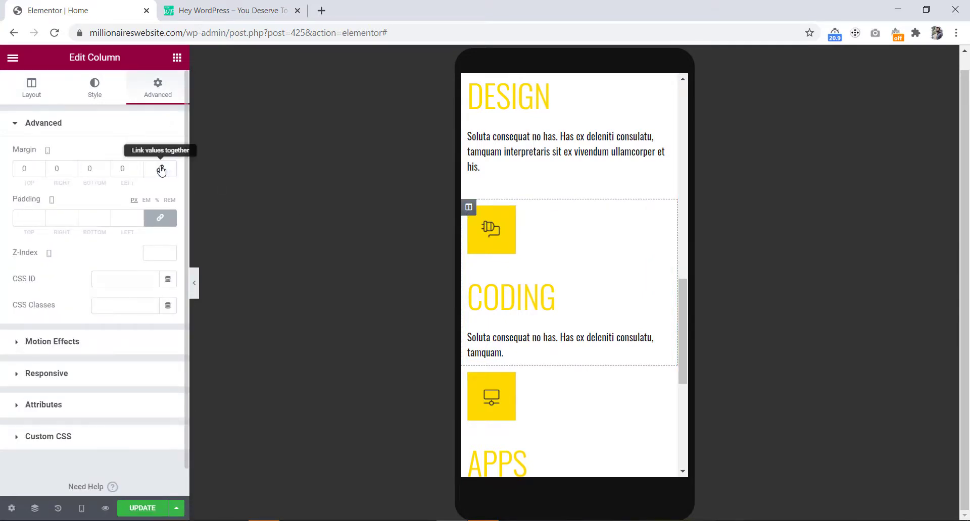
{"action": "left_click", "coordinate": [86, 170]}
{"action": "type", "text": "3"}
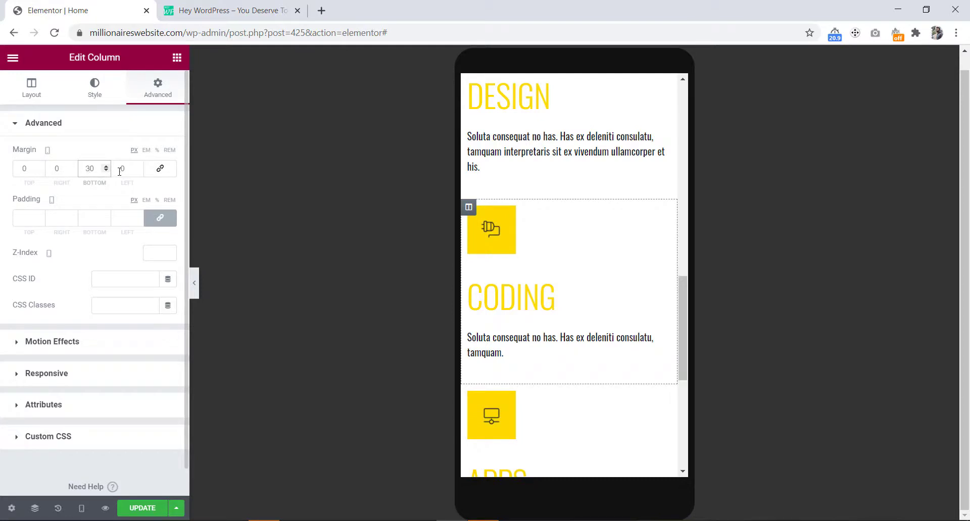
Check the spacing between the stacked service columns in the mobile preview and update the page.
{"action": "scroll", "coordinate": [579, 275], "scroll_direction": "down", "scroll_amount": 3}
{"action": "scroll", "coordinate": [579, 275], "scroll_direction": "up", "scroll_amount": 7}
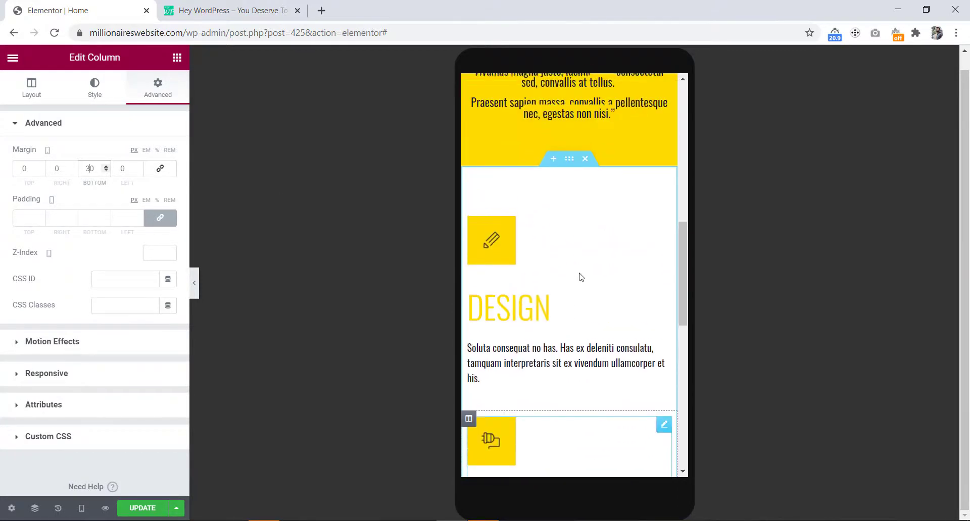
{"action": "scroll", "coordinate": [581, 277], "scroll_direction": "down", "scroll_amount": 10}
{"action": "scroll", "coordinate": [581, 278], "scroll_direction": "up", "scroll_amount": 5}
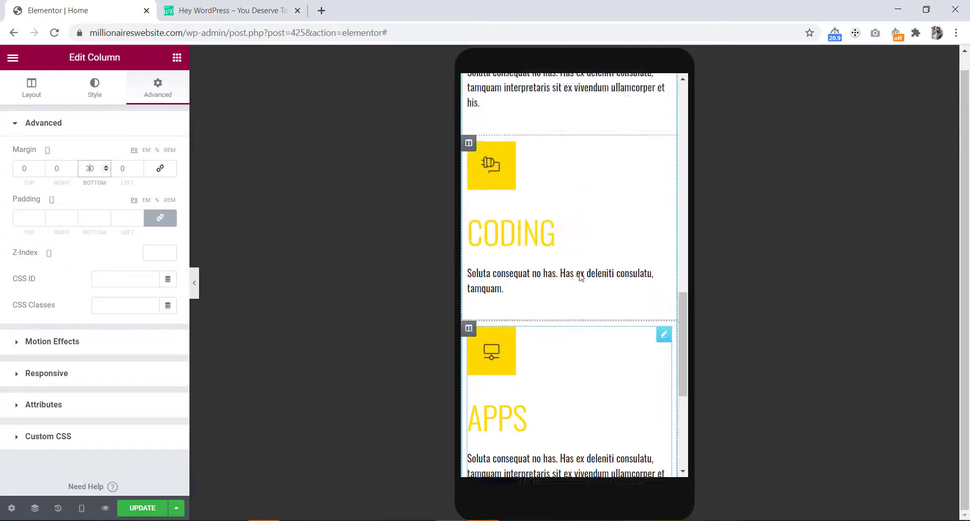
{"action": "scroll", "coordinate": [576, 277], "scroll_direction": "up", "scroll_amount": 5}
{"action": "left_click", "coordinate": [141, 508]}
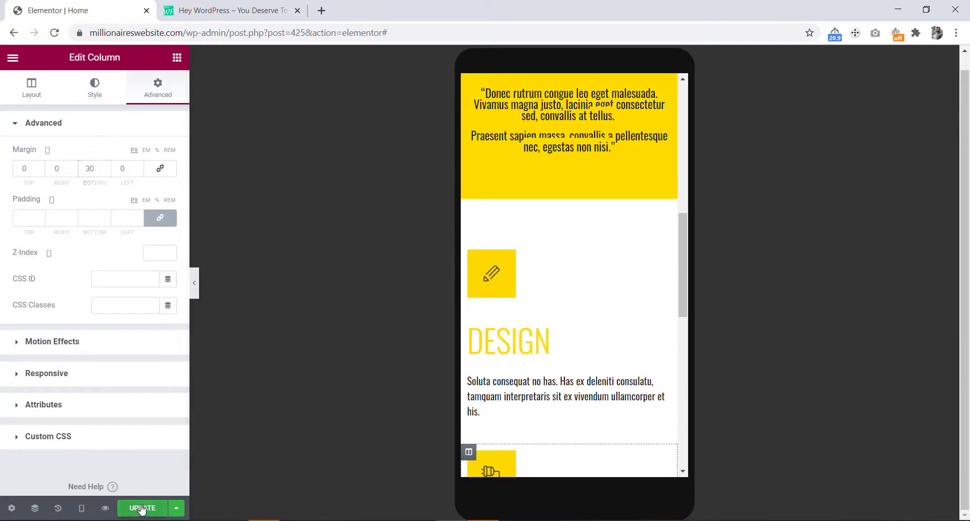
{"action": "left_click", "coordinate": [141, 509]}
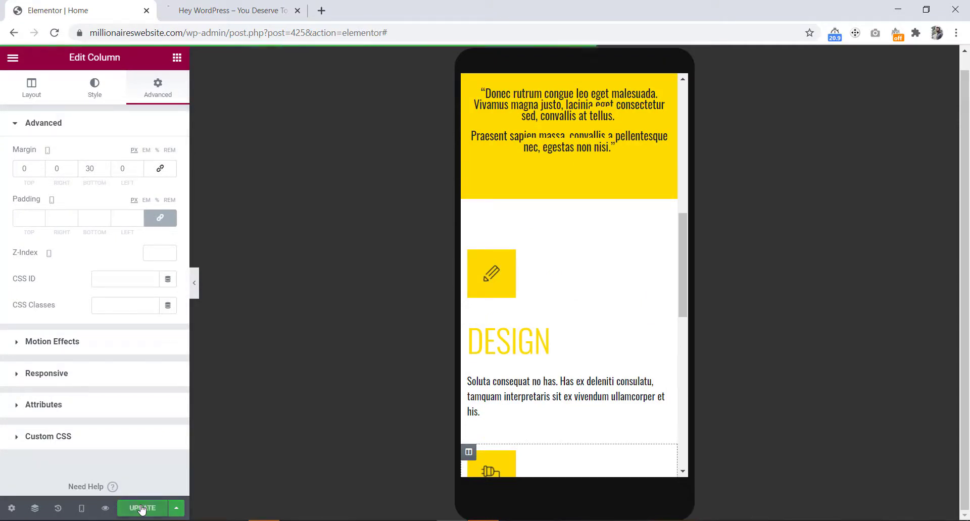
Return the editor to the desktop preview and review the quote and services sections.
{"action": "left_click", "coordinate": [81, 509]}
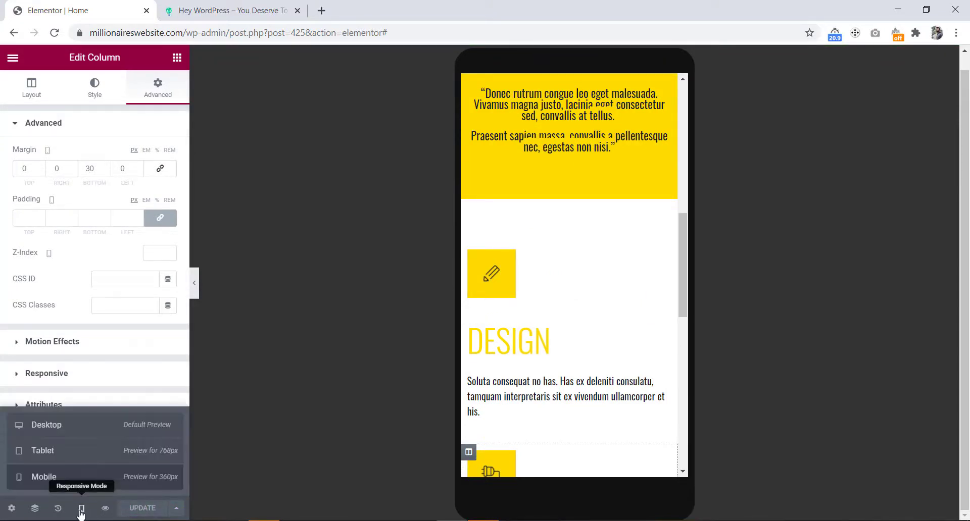
{"action": "left_click", "coordinate": [76, 427]}
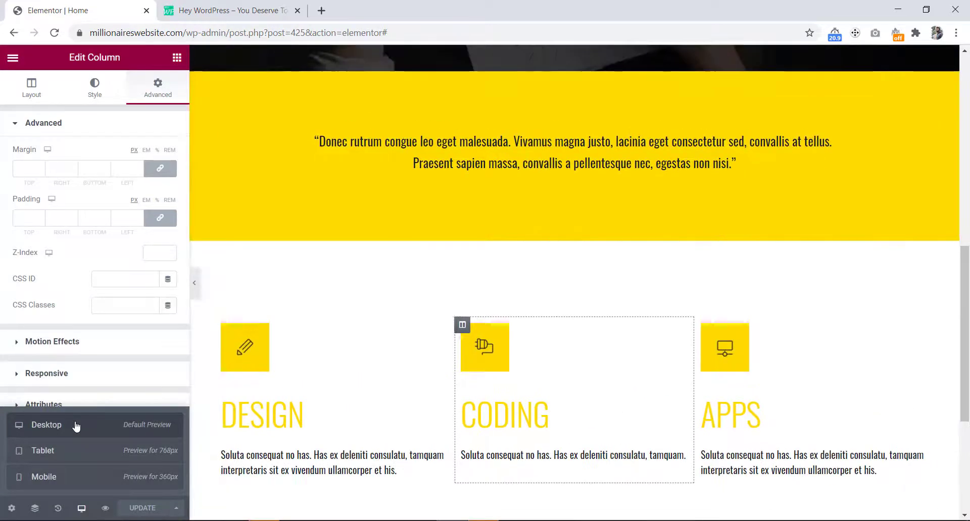
{"action": "scroll", "coordinate": [567, 340], "scroll_direction": "up", "scroll_amount": 2}
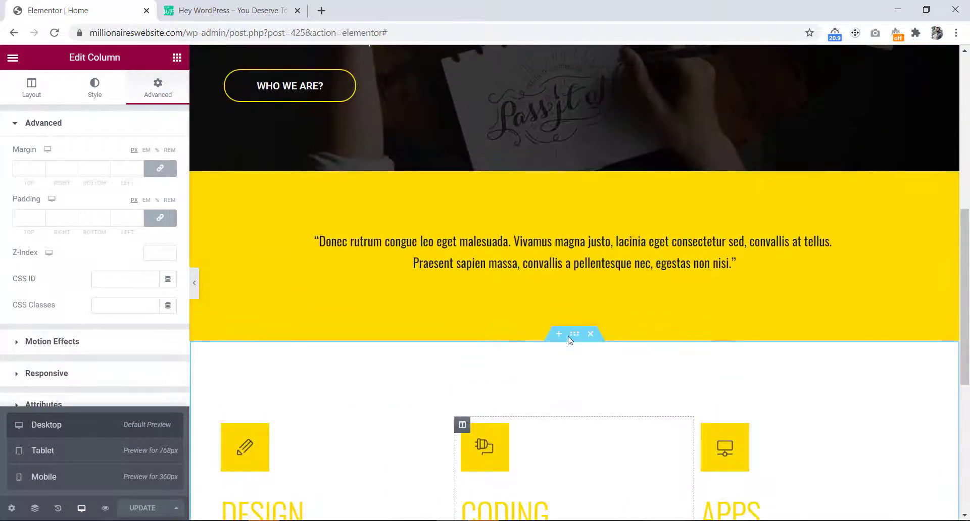
{"action": "scroll", "coordinate": [581, 371], "scroll_direction": "down", "scroll_amount": 3}
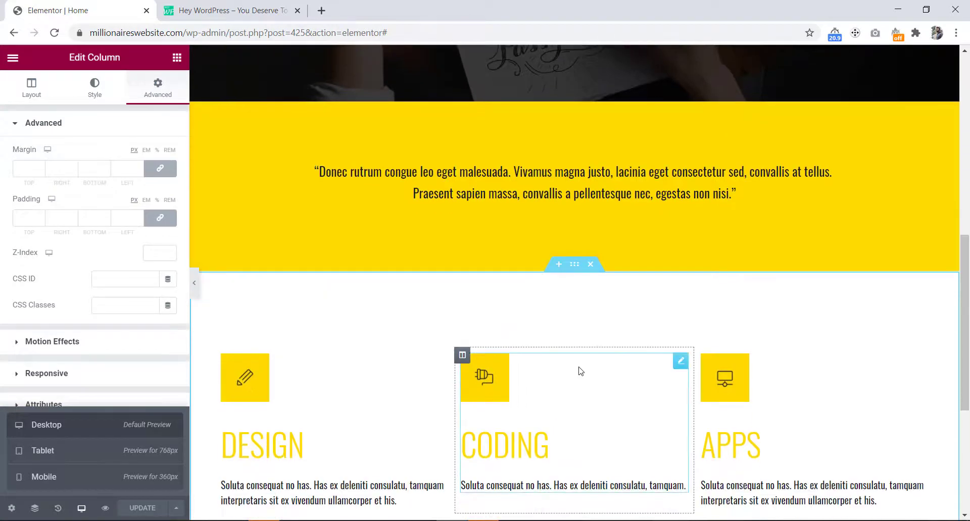